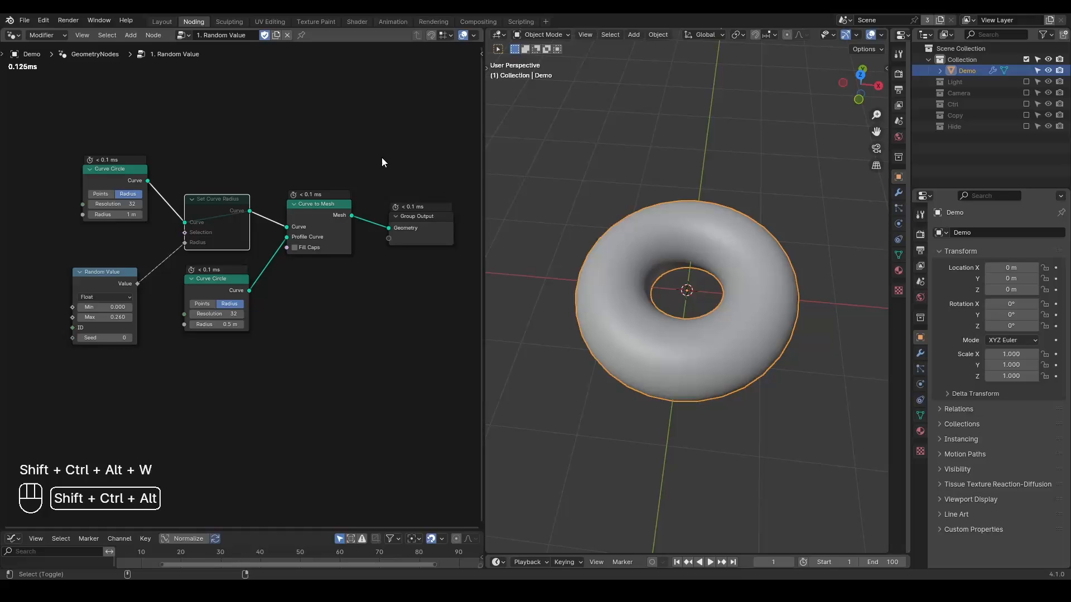
- Preview the output of the first Curve Circle node and of the Curve to Mesh node through a Viewer node
key(shift+ctrl+alt+q)
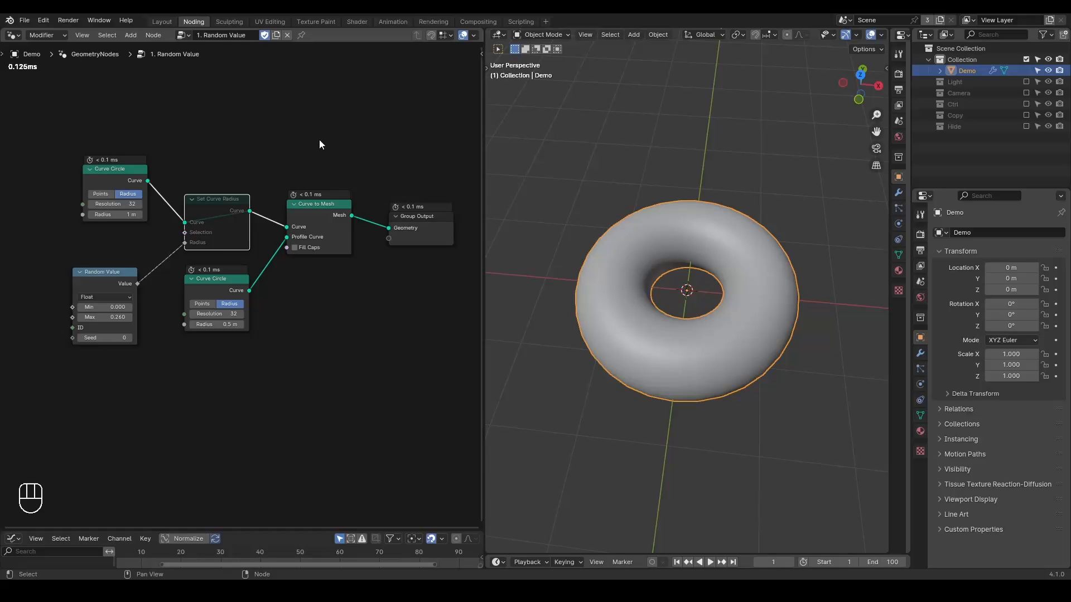
ctrl+shift+click(119, 176)
drag(196, 182, 404, 128)
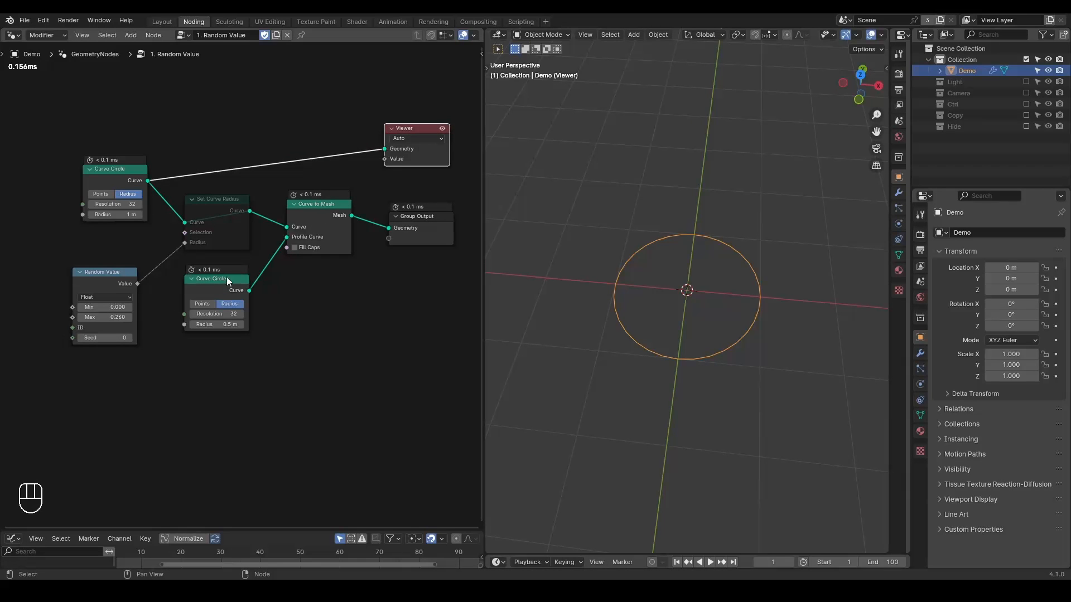
ctrl+shift+click(332, 208)
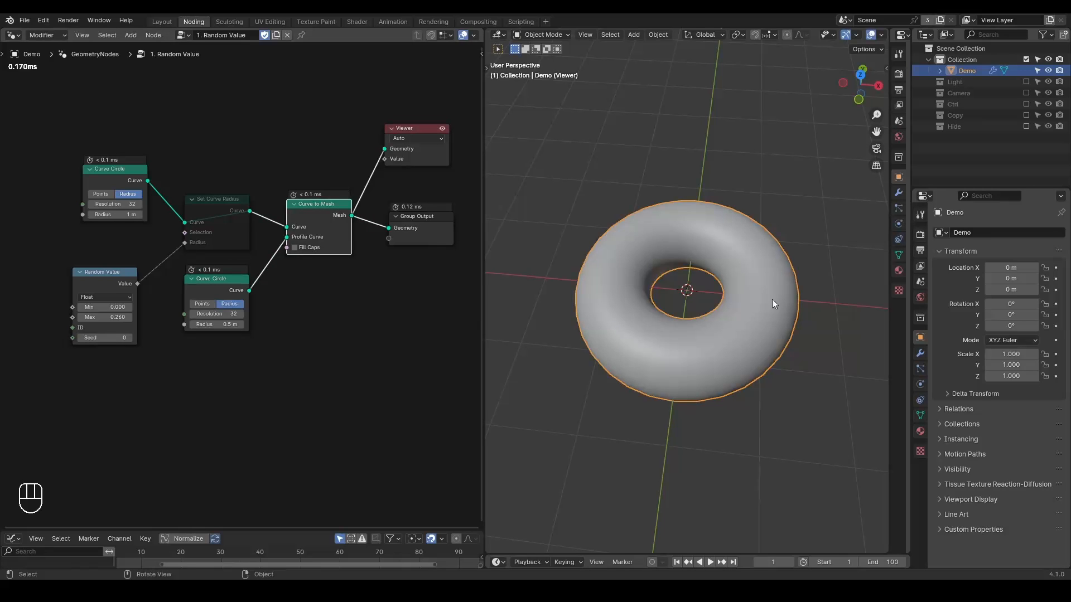
- Unmute the Set Curve Radius node and delete the Viewer node
click(223, 206)
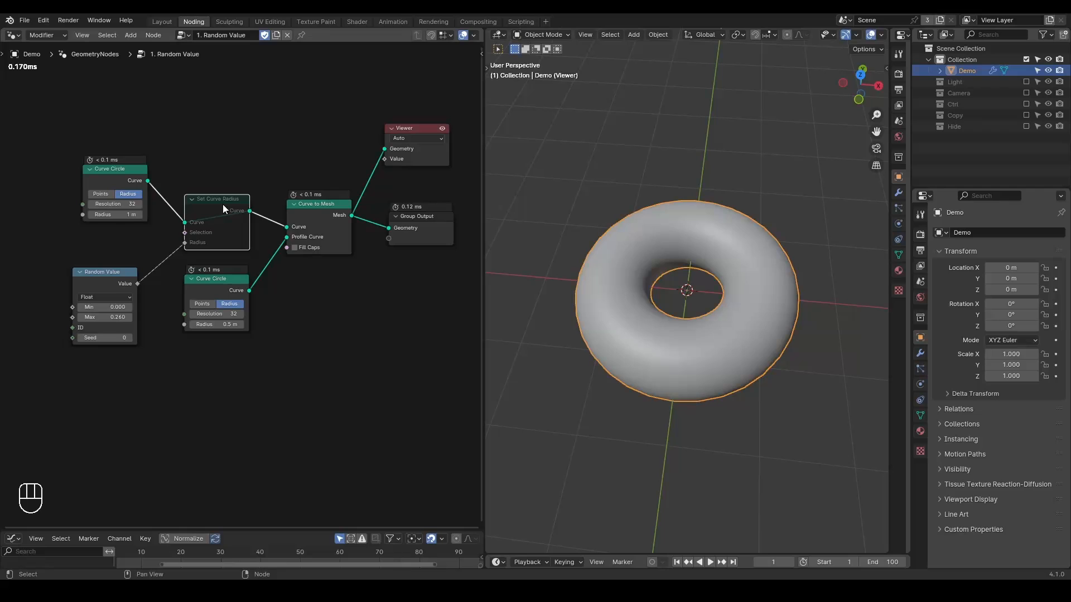
key(m)
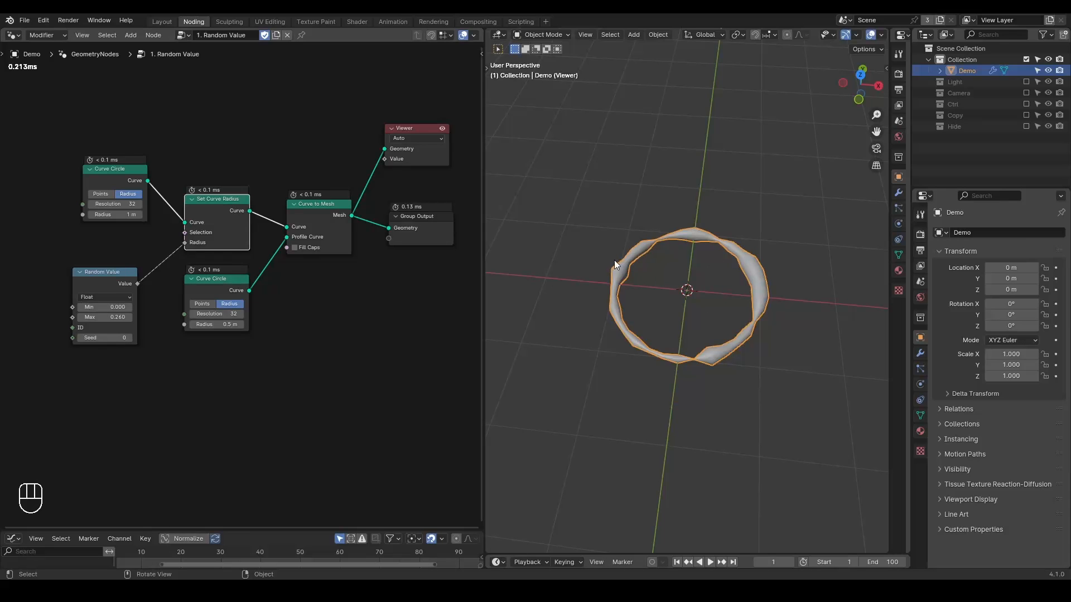
click(410, 132)
key(x)
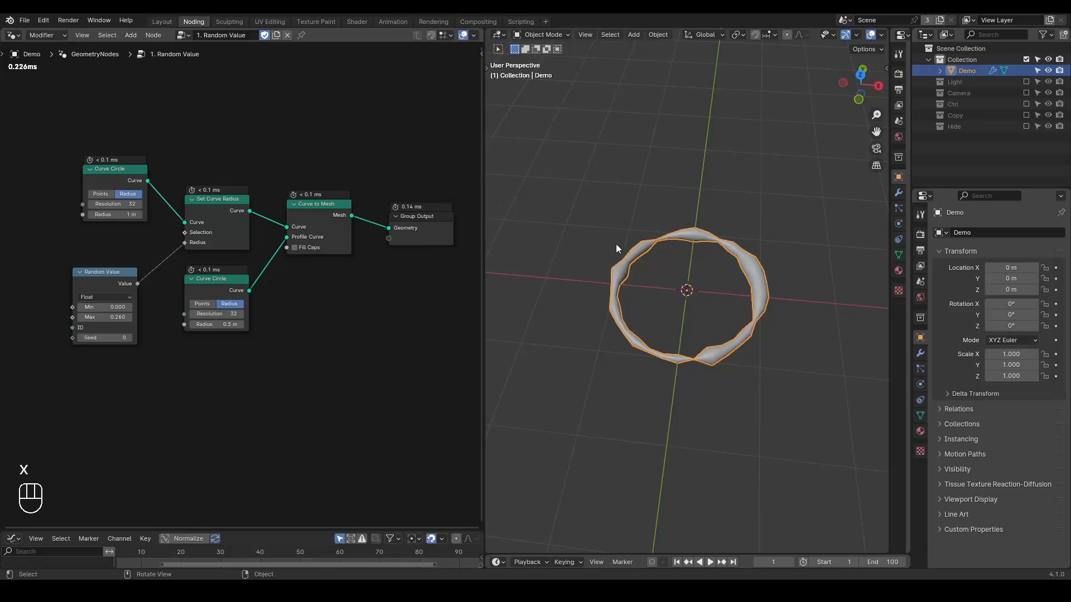
key(shift+ctrl+alt+q)
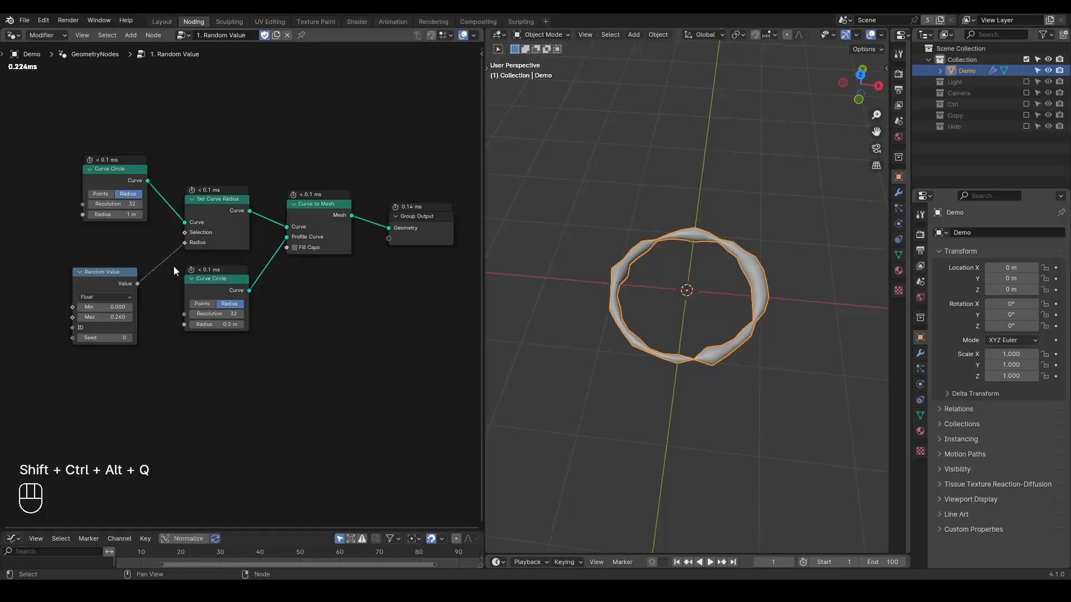
- Annotate the input sockets of the first Curve Circle and Random Value nodes and write the numbers 1, 2 and 3 beside them
middle_drag(133, 256, 226, 282)
scroll(226, 282, up, 2)
drag(196, 304, 206, 300)
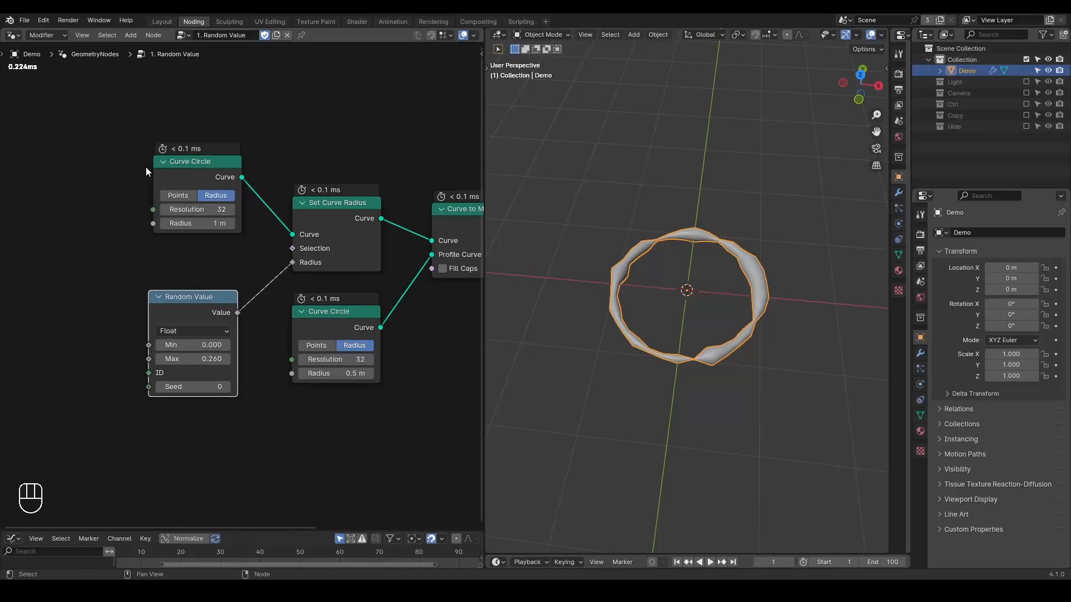
mouse_move(139, 205)
mouse_down()
mouse_move(184, 207)
mouse_move(152, 195)
mouse_up()
mouse_move(137, 339)
mouse_down()
mouse_move(146, 399)
mouse_move(156, 330)
mouse_move(144, 335)
mouse_up()
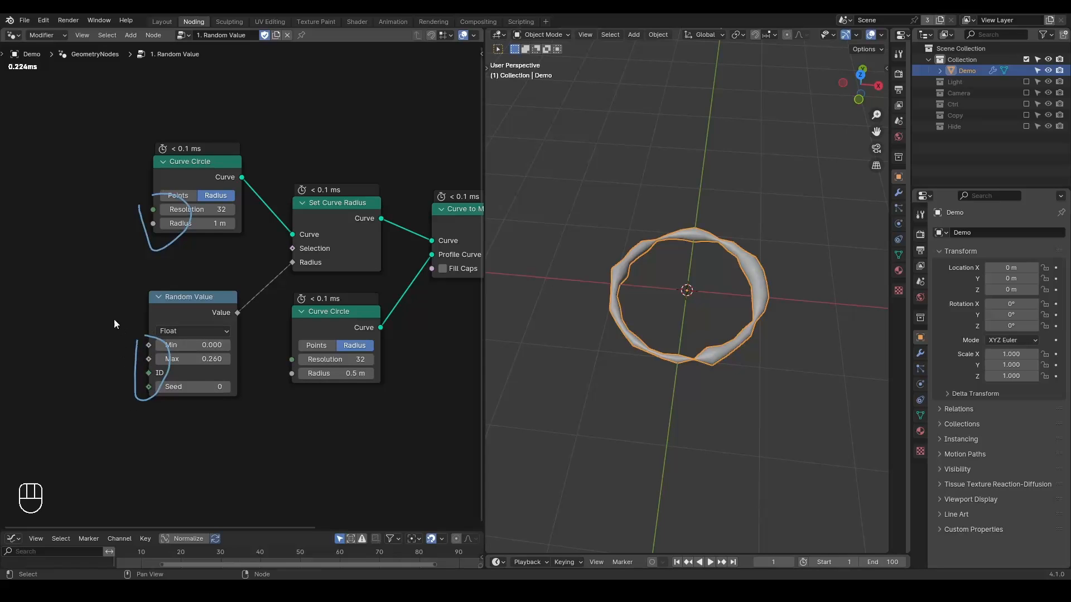
middle_drag(122, 300, 200, 289)
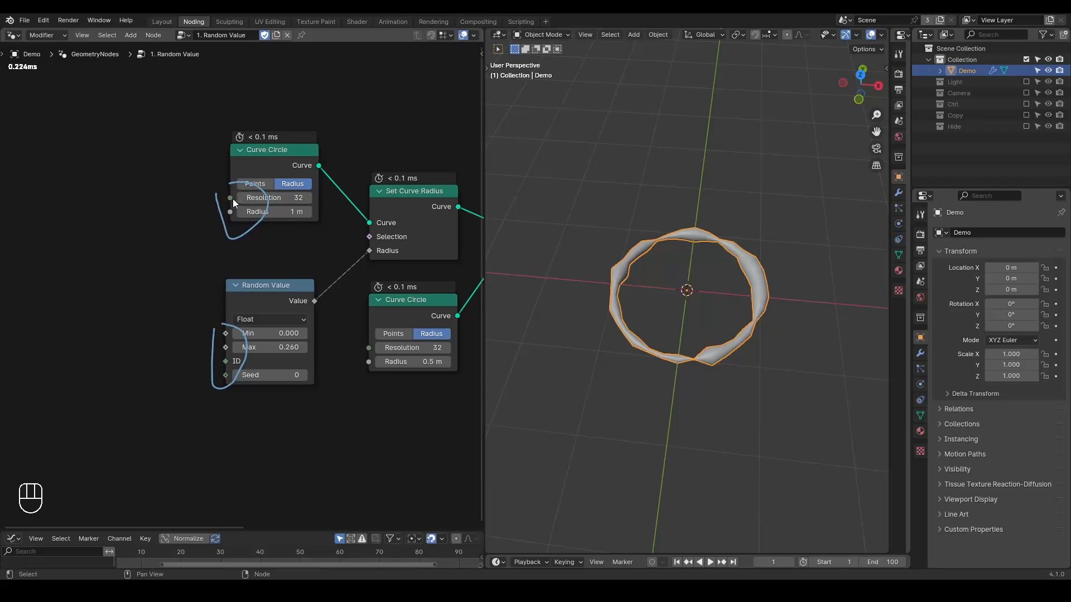
mouse_move(52, 89)
mouse_down()
mouse_move(76, 183)
mouse_move(67, 241)
mouse_move(43, 270)
mouse_up()
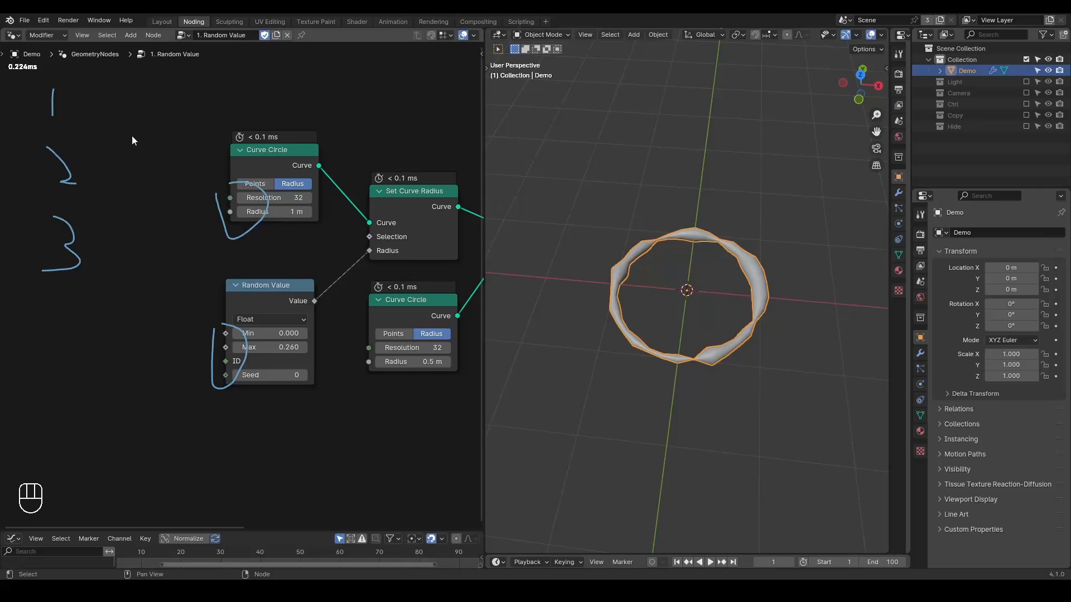
- Erase the handwritten numbers and the annotations around the node inputs
key(d)
mouse_move(59, 86)
right_down()
mouse_move(179, 215)
mouse_move(148, 230)
right_up()
key(d)
right_drag(185, 297, 259, 426)
- Add Position, ID and Index input nodes beside the Random Value node
key(ctrl+a)
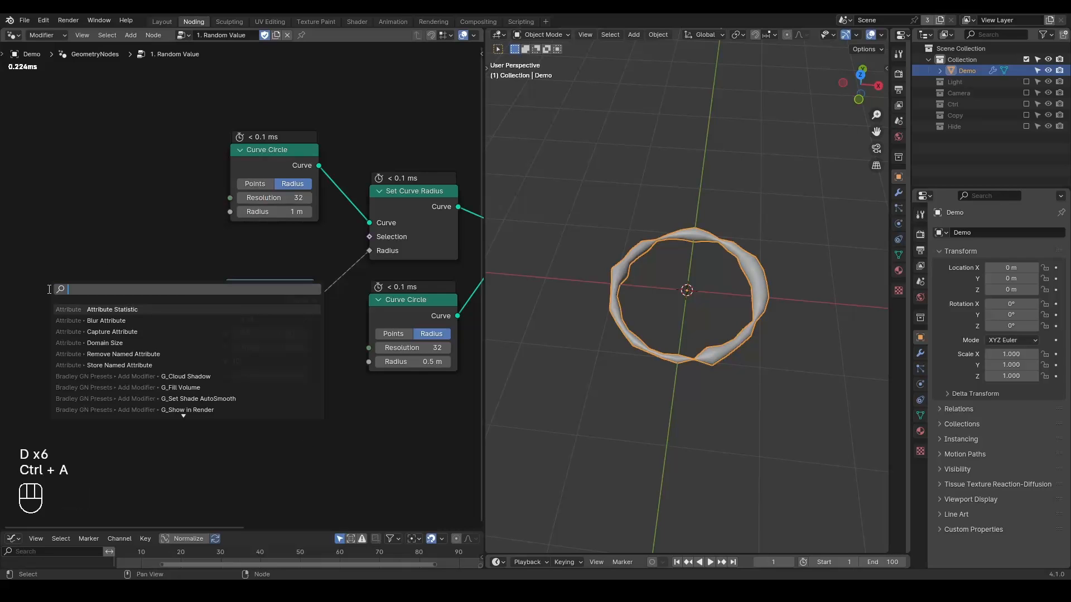
text(position)
key(Return)
click(50, 293)
key(ctrl+a)
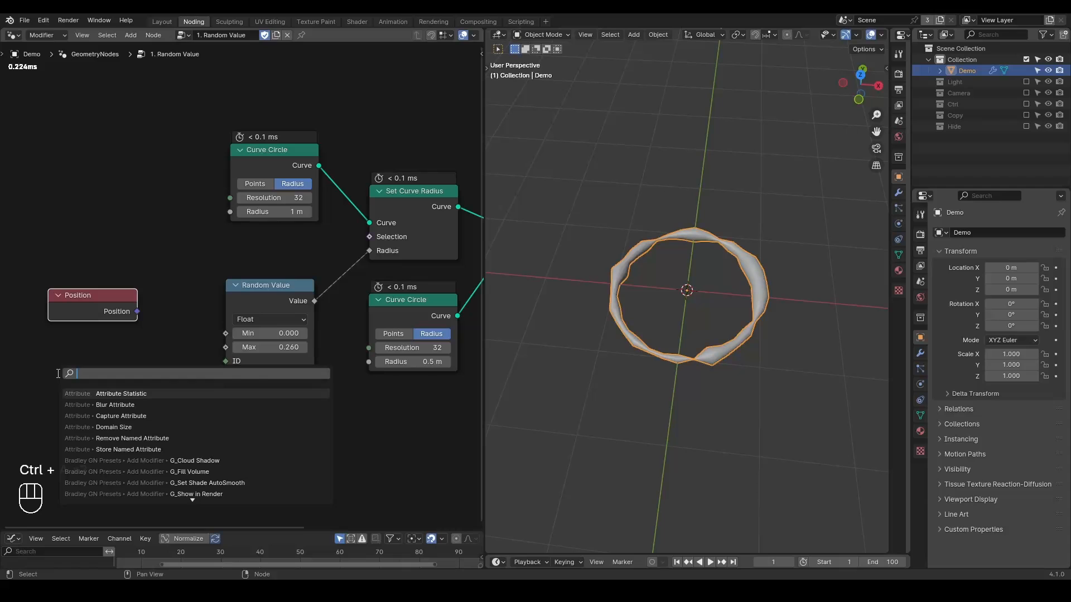
text(id)
key(Return)
click(66, 369)
key(ctrl+a)
text(index)
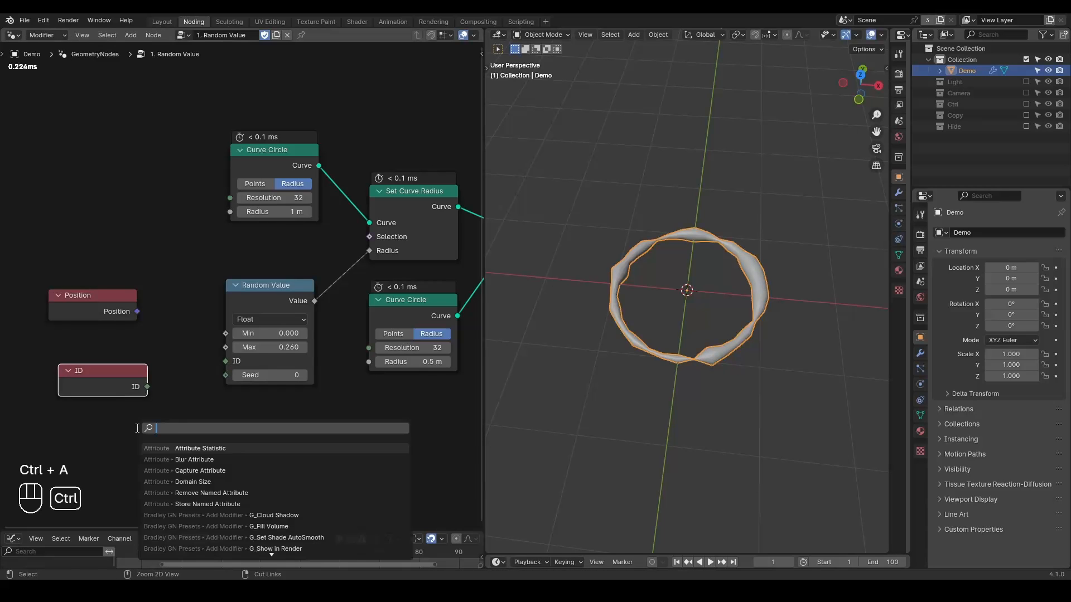
key(Return)
click(49, 415)
- Align the Position, ID and Index nodes in a column and draw an annotation loop around them
drag(94, 373, 79, 359)
drag(96, 416, 84, 401)
mouse_move(24, 302)
mouse_down()
mouse_move(136, 440)
mouse_move(134, 262)
mouse_move(29, 290)
mouse_up()
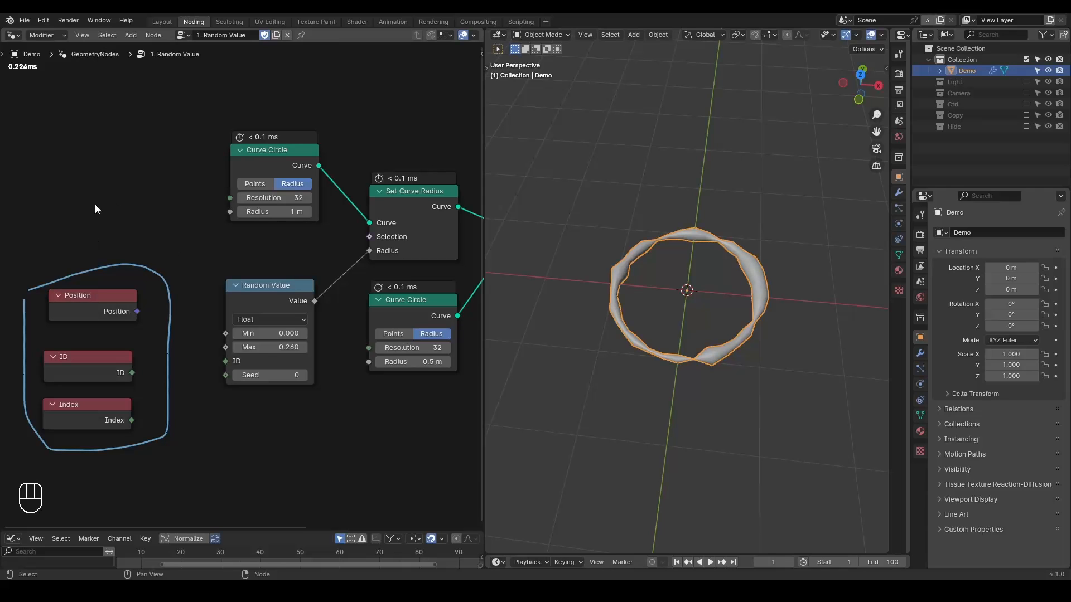
drag(78, 315, 78, 307)
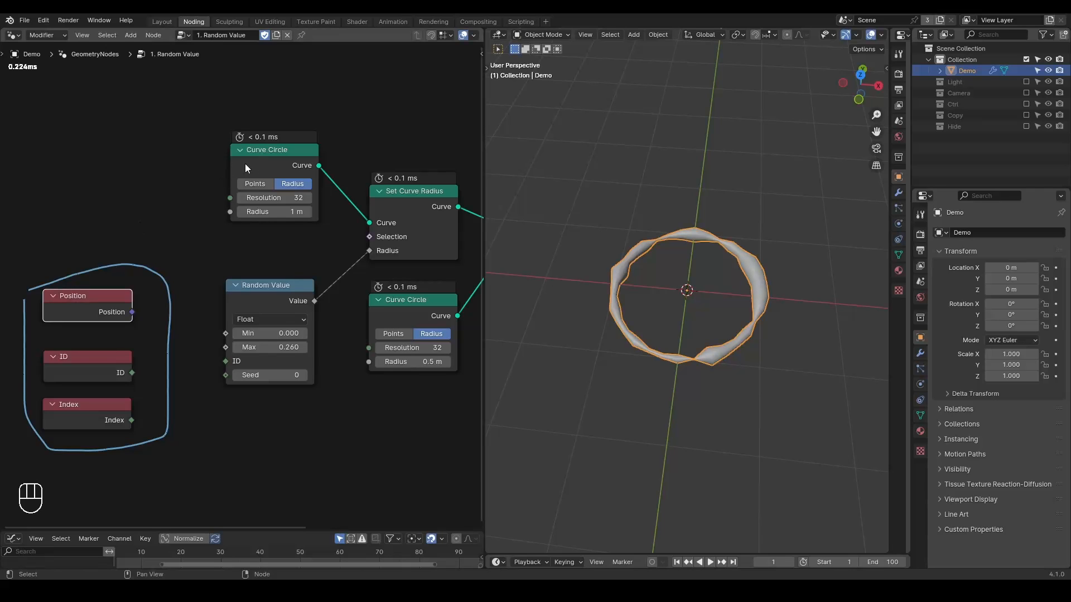
- Move the first Curve Circle node above the Position node and preview the Position values on its curve with a Viewer node
drag(249, 166, 75, 169)
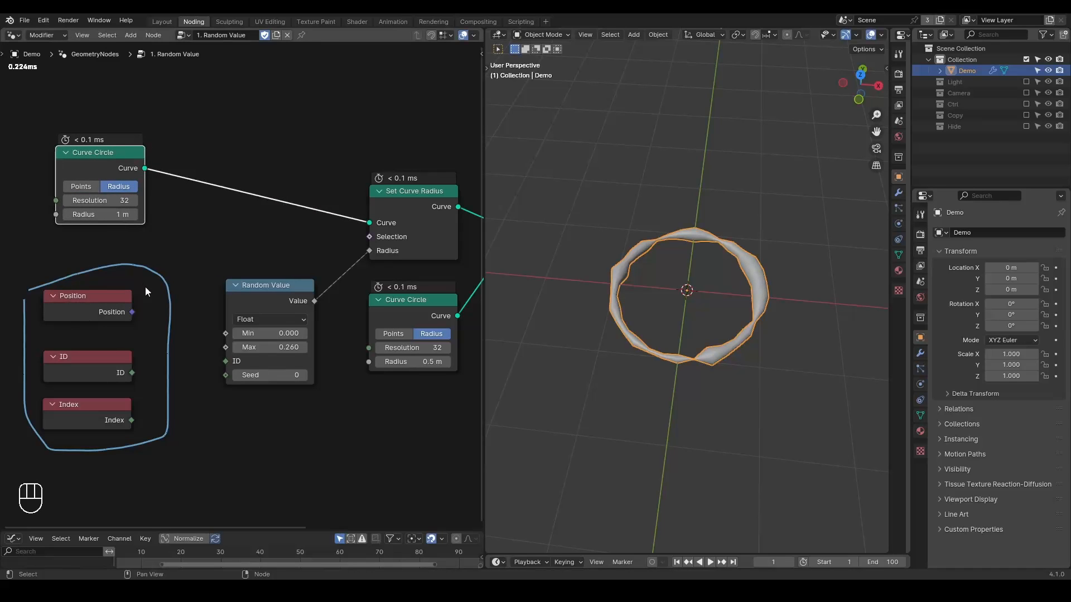
ctrl+shift+click(111, 166)
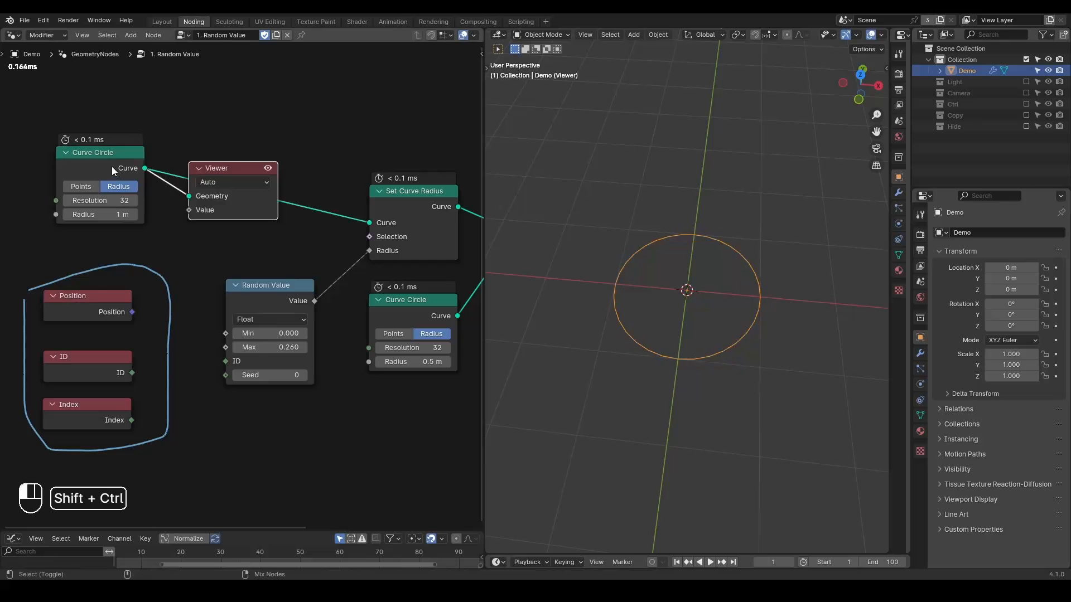
ctrl+shift+click(102, 294)
drag(216, 172, 270, 116)
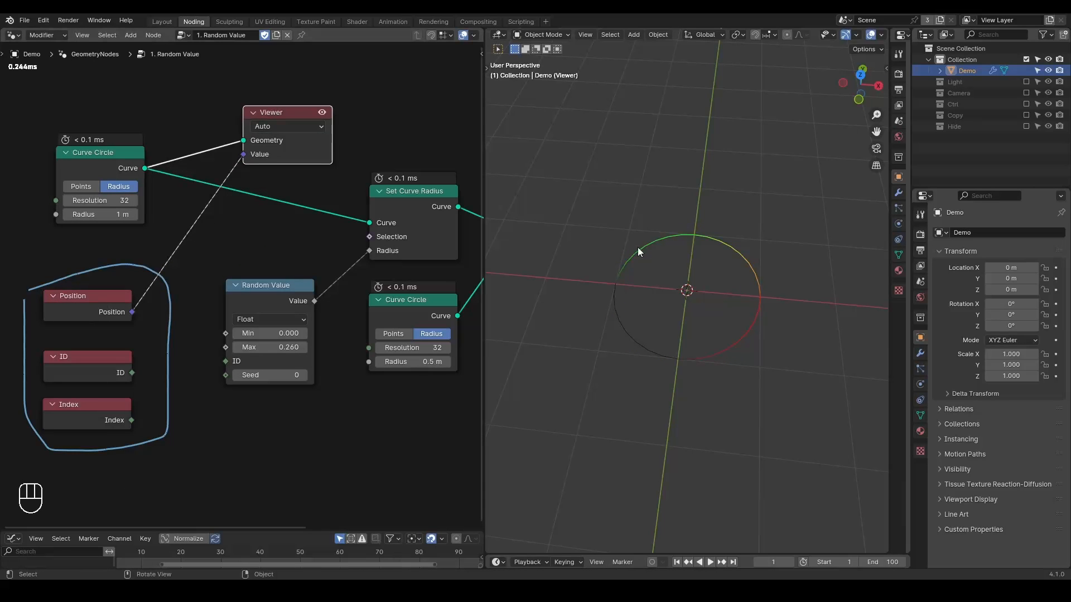
- Add a Cube node above the Curve Circle node and connect its Mesh output to the Viewer's geometry
middle_drag(173, 175, 209, 255)
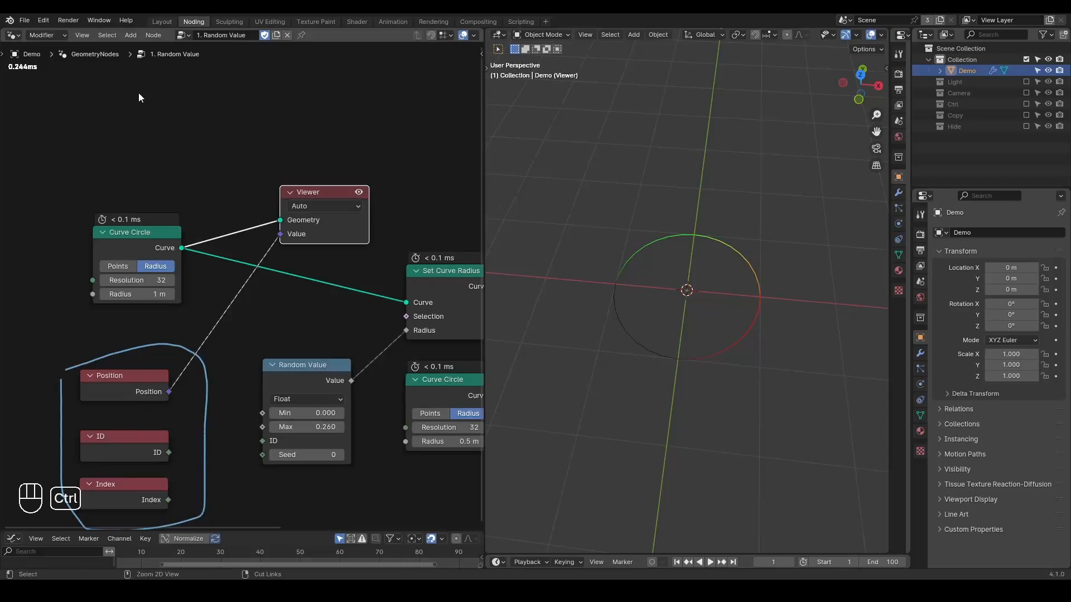
key(ctrl+a)
text(cube)
key(Return)
click(122, 82)
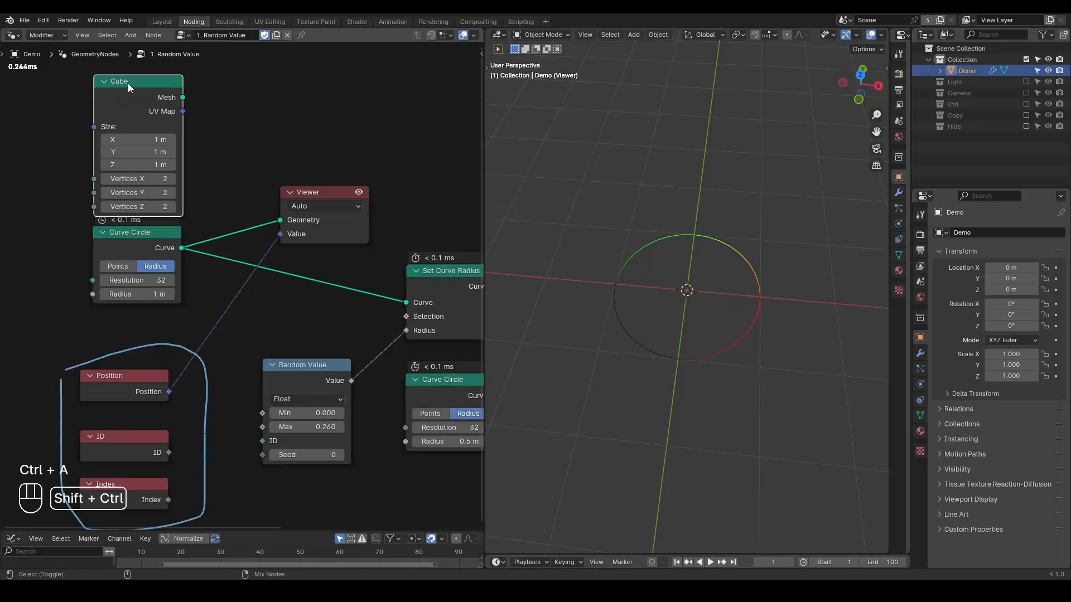
ctrl+shift+click(140, 97)
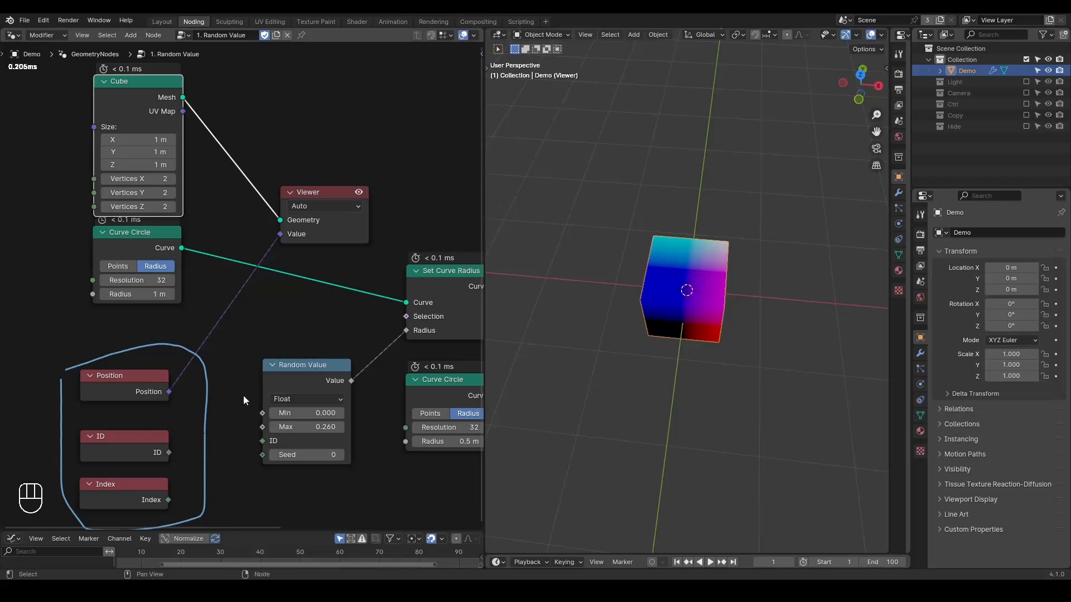
- Draw annotations around the Position node and the Cube node's Mesh output
mouse_move(79, 360)
mouse_down()
mouse_move(74, 398)
mouse_move(193, 365)
mouse_move(73, 370)
mouse_up()
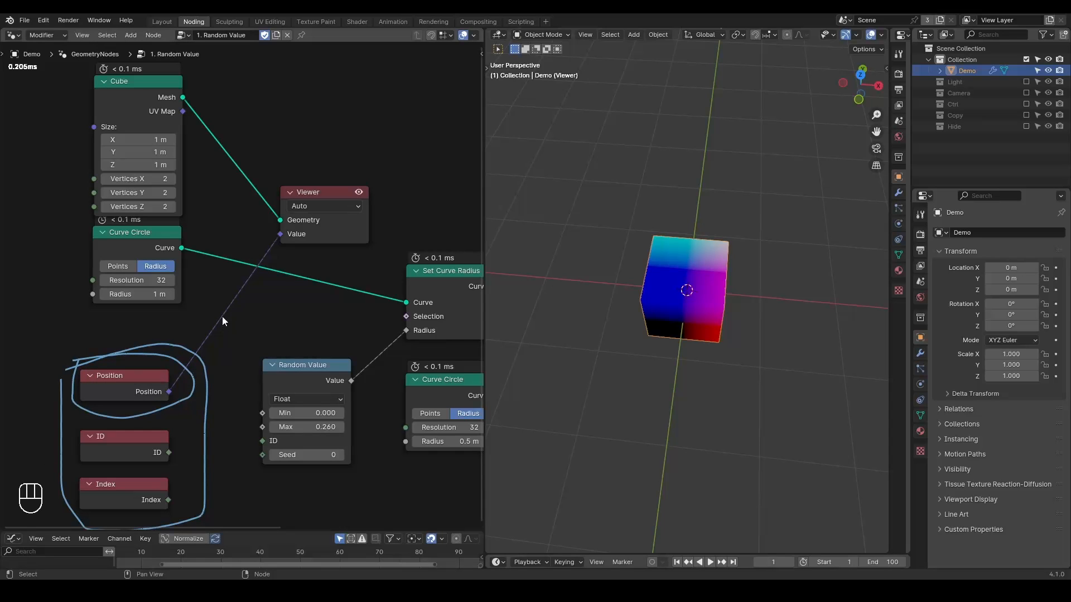
click(152, 85)
mouse_move(146, 87)
mouse_down()
mouse_move(148, 107)
mouse_move(254, 111)
mouse_move(258, 83)
mouse_move(150, 85)
mouse_up()
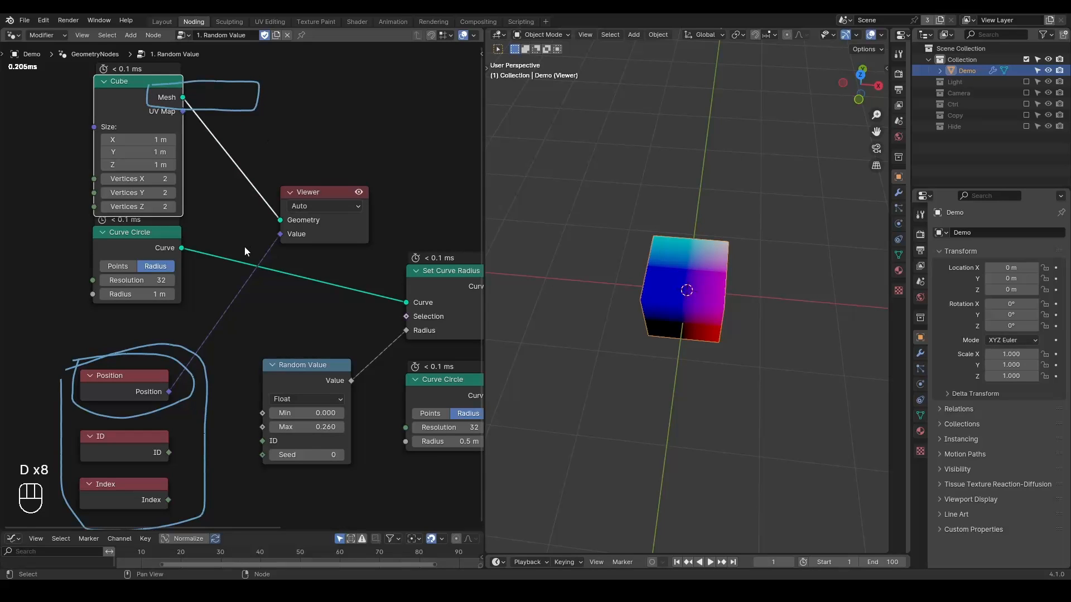
- Add a Curve Tangent node beside the Cube node and preview its Tangent values on the cube through the Viewer
middle_drag(252, 308, 253, 276)
scroll(230, 271, down, 1)
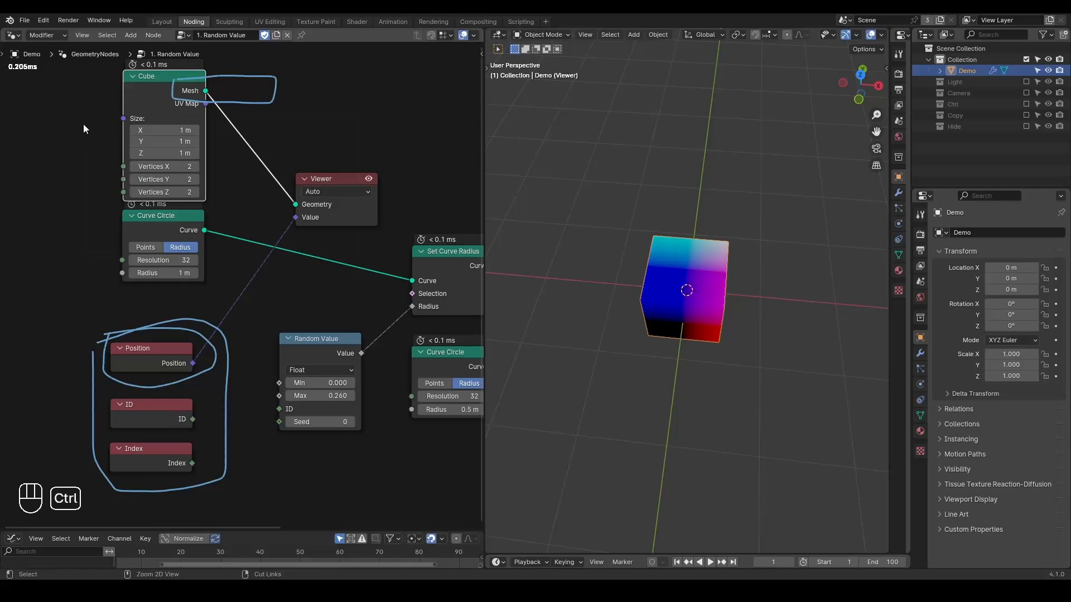
key(ctrl+a)
text(curve tan)
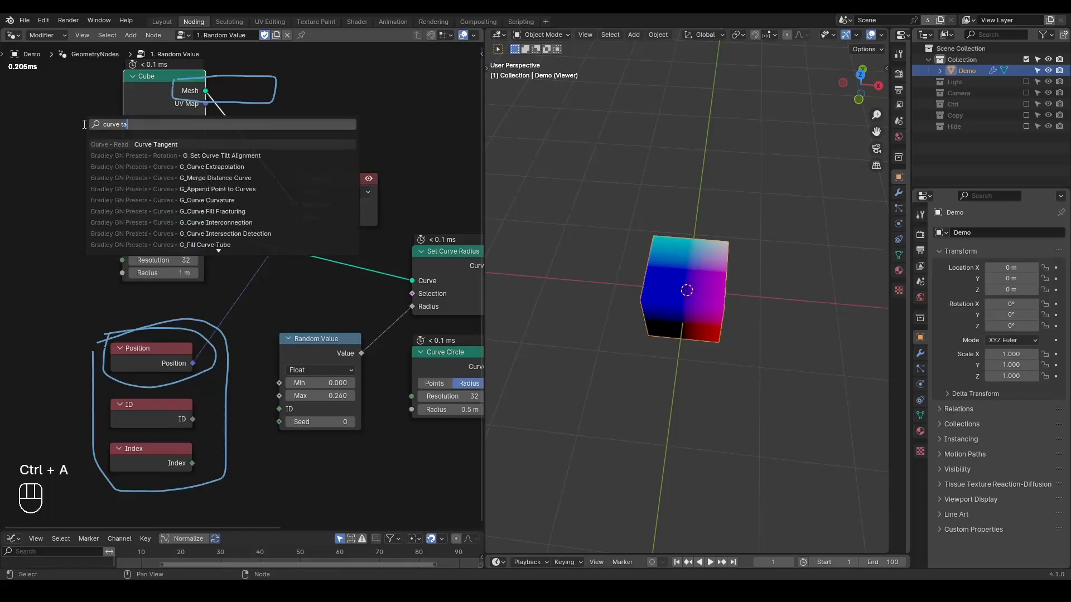
key(Return)
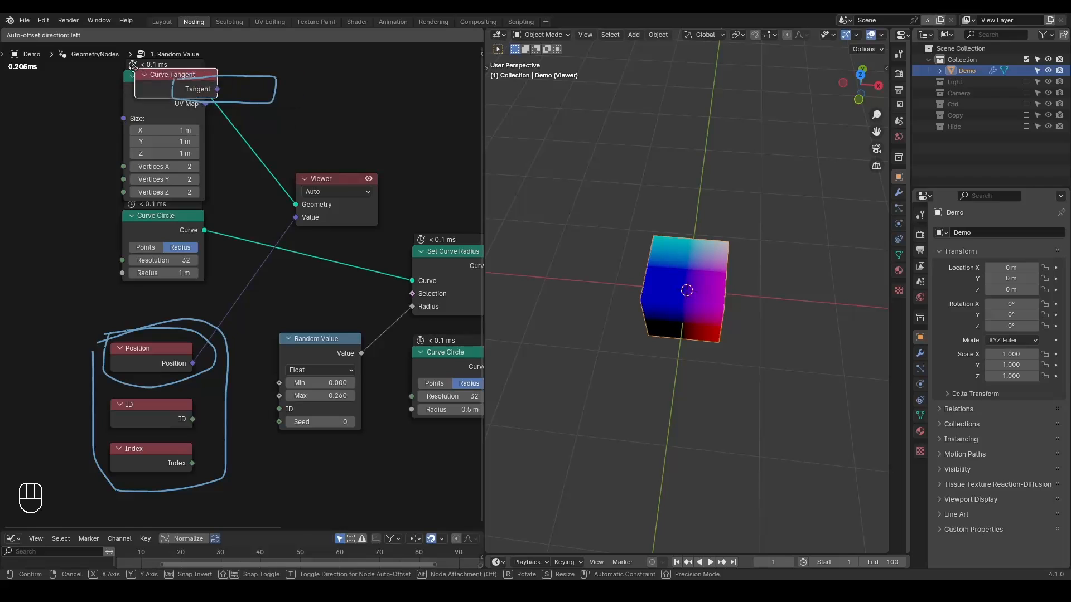
click(60, 160)
ctrl+shift+click(59, 161)
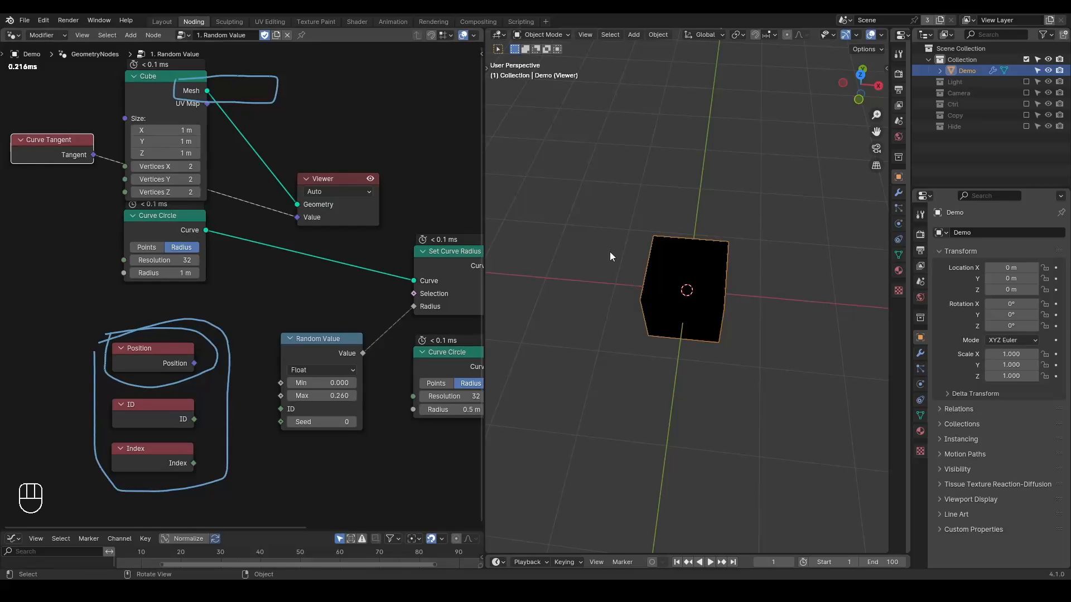
- Write a 0 beside the cube in the viewport and open a Spreadsheet editor showing the Viewer node's data
drag(610, 255, 622, 252)
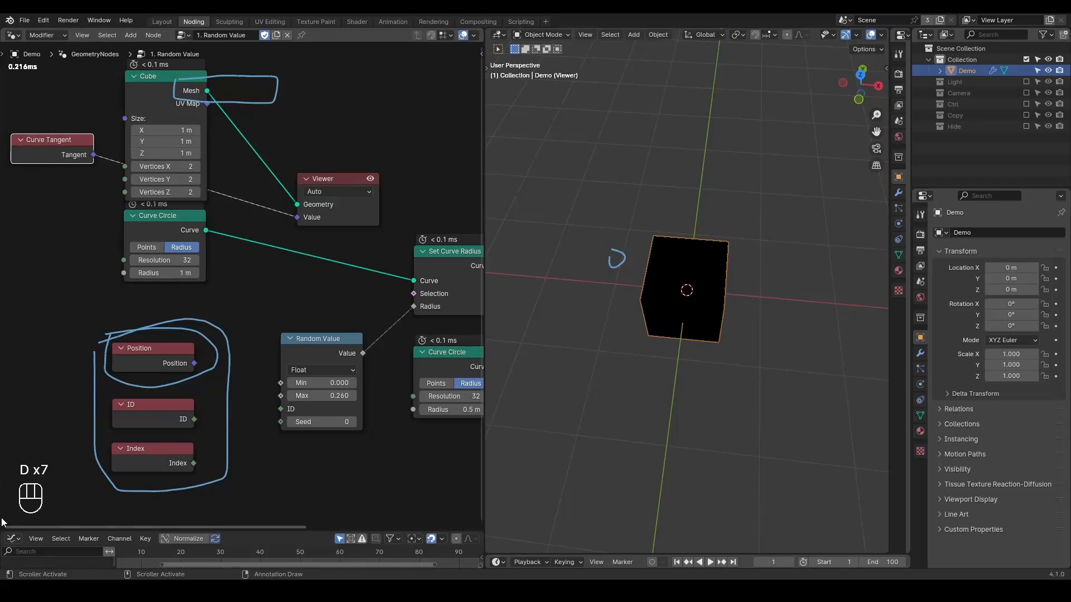
drag(3, 523, 6, 304)
click(12, 310)
click(383, 391)
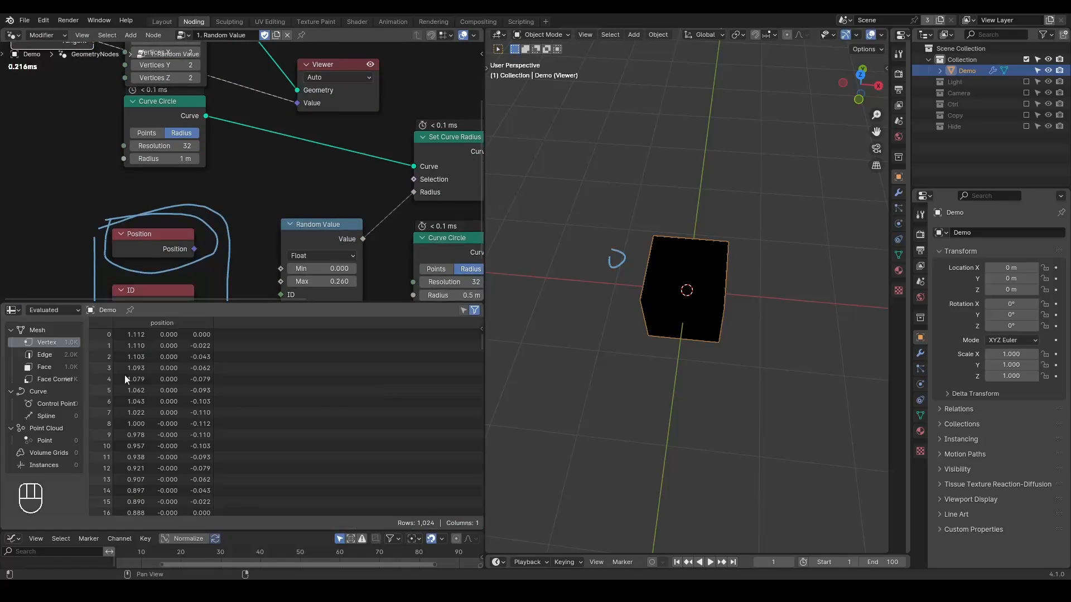
middle_drag(250, 126, 241, 151)
click(310, 96)
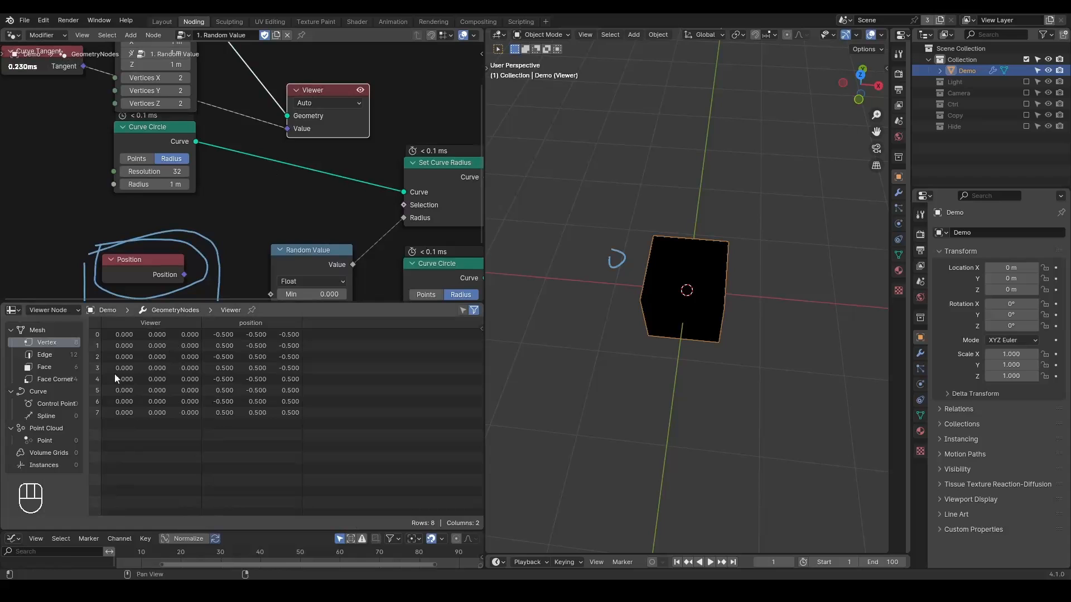
- Disconnect the Cube's Mesh output from the Viewer's Geometry input
scroll(304, 150, down, 3)
middle_drag(263, 135, 279, 204)
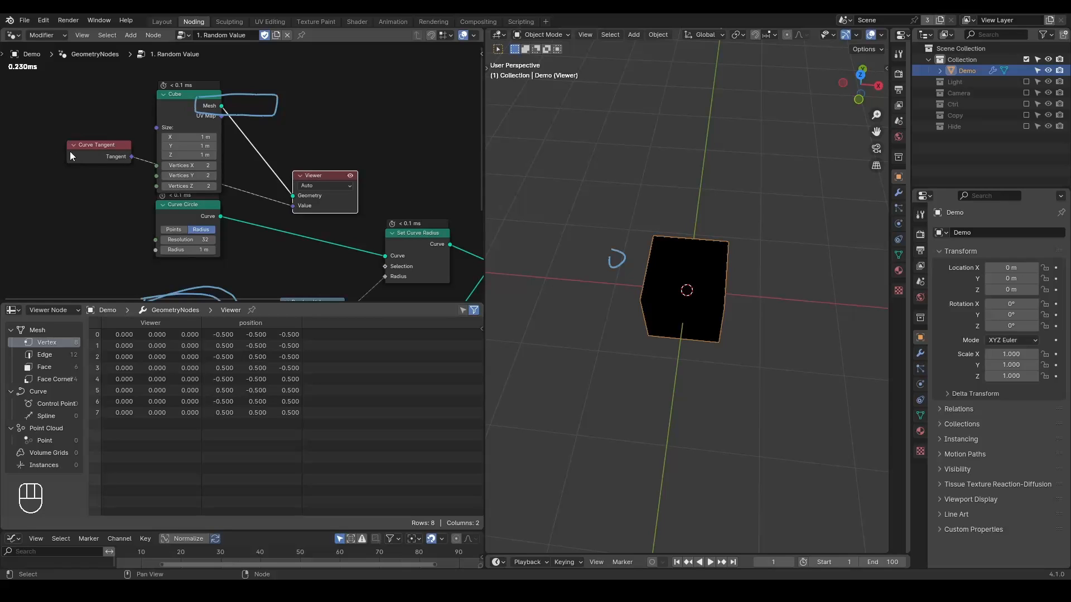
middle_drag(273, 223, 258, 207)
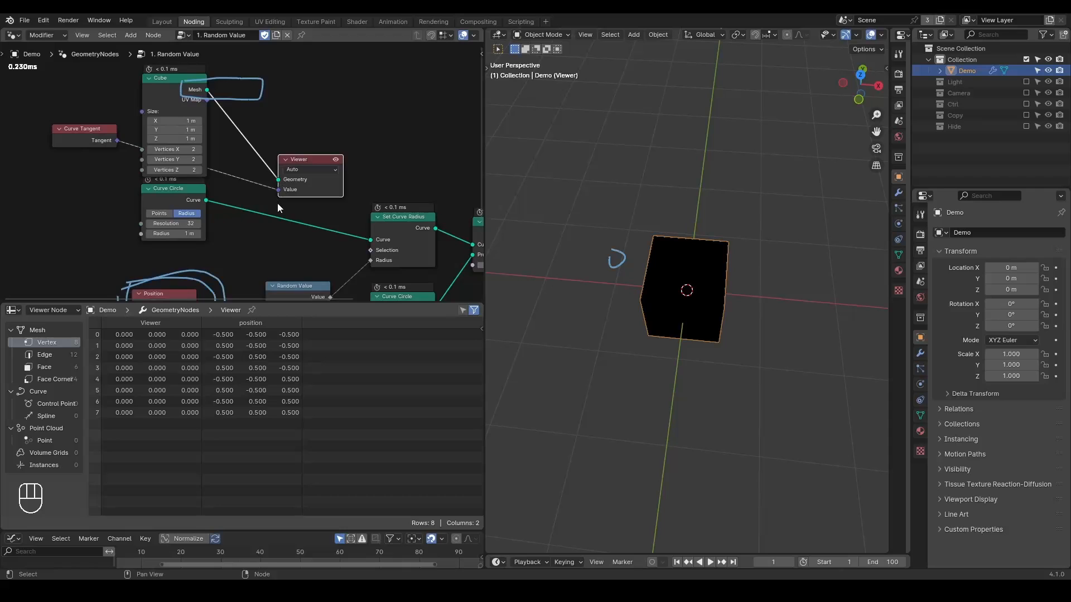
scroll(278, 203, up, 2)
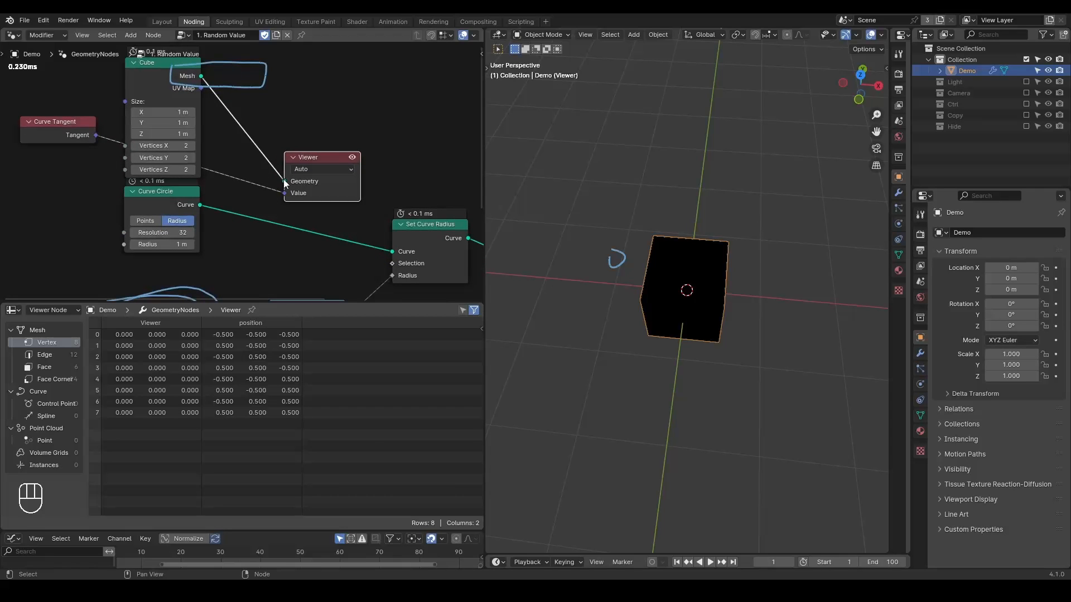
mouse_move(283, 179)
mouse_down()
mouse_move(244, 148)
mouse_move(271, 187)
mouse_up()
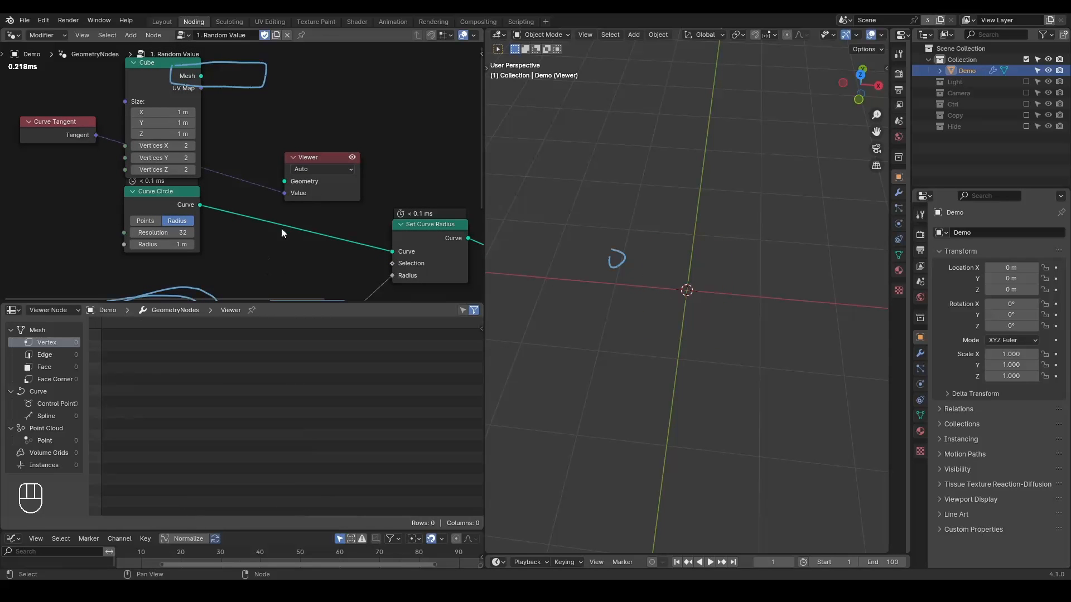
- Examine the Viewer data in the Spreadsheet across the Mesh, Curve, Point Cloud, Volume Grids and Instances entries
click(50, 349)
click(53, 367)
click(59, 379)
click(61, 403)
click(59, 416)
click(52, 441)
click(55, 453)
click(55, 466)
click(59, 345)
- Circle the Curve Tangent node with an annotation, and erase all annotation strokes in the node editor
mouse_move(17, 108)
mouse_down()
mouse_move(114, 117)
mouse_move(29, 99)
mouse_up()
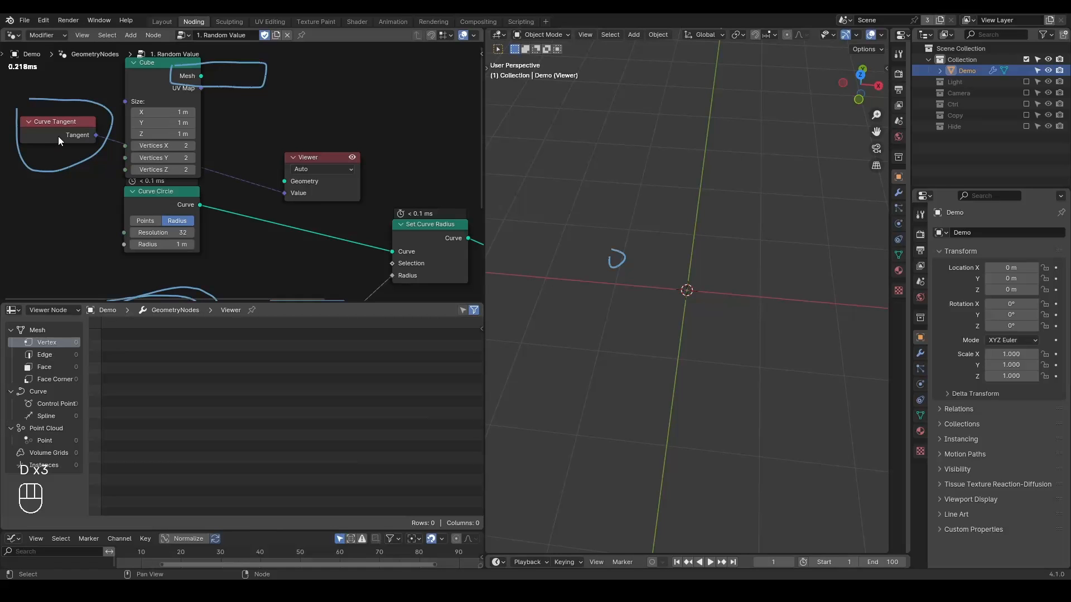
mouse_move(276, 169)
mouse_down()
mouse_move(321, 170)
mouse_move(276, 162)
mouse_up()
mouse_move(347, 73)
right_down()
mouse_move(24, 141)
mouse_move(369, 193)
right_up()
scroll(231, 222, down, 4)
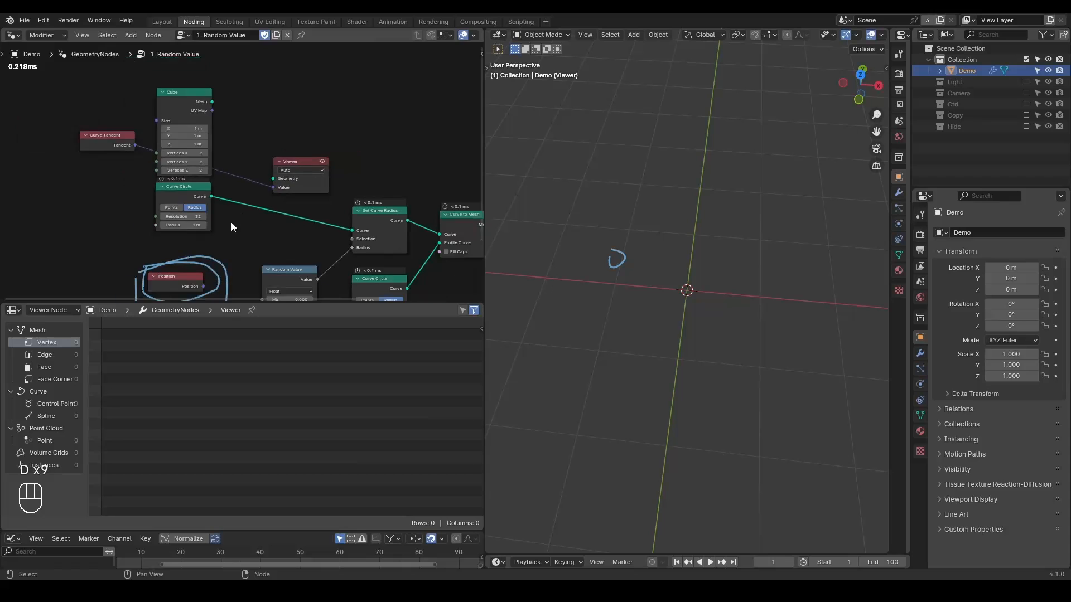
middle_drag(231, 222, 249, 111)
mouse_move(234, 161)
right_down()
mouse_move(200, 263)
mouse_move(173, 190)
right_up()
middle_drag(263, 151, 247, 183)
scroll(247, 182, down, 2)
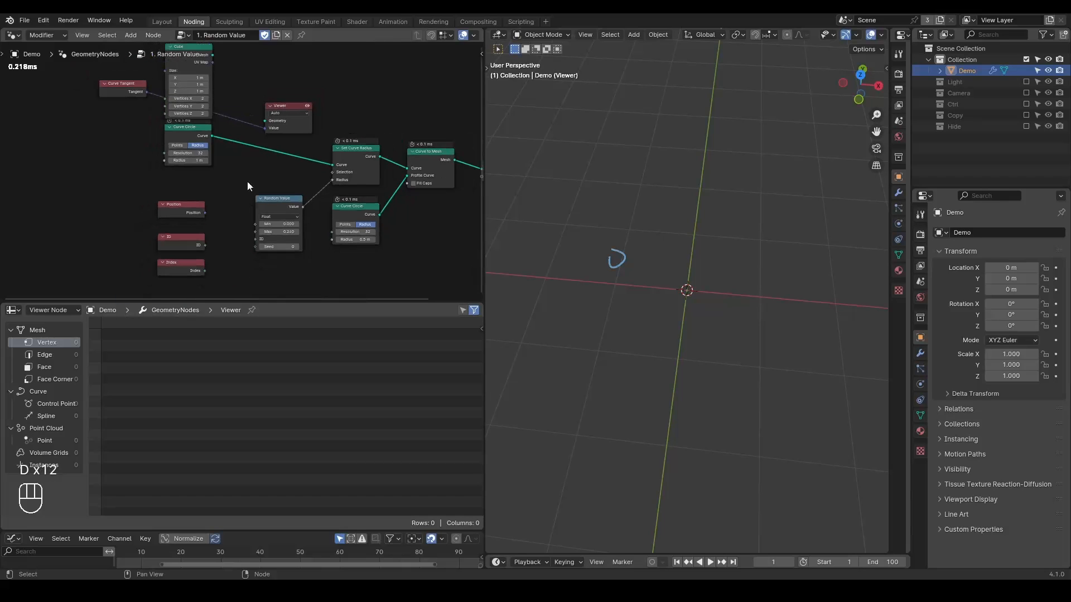
key(ctrl+alt+shift+q)
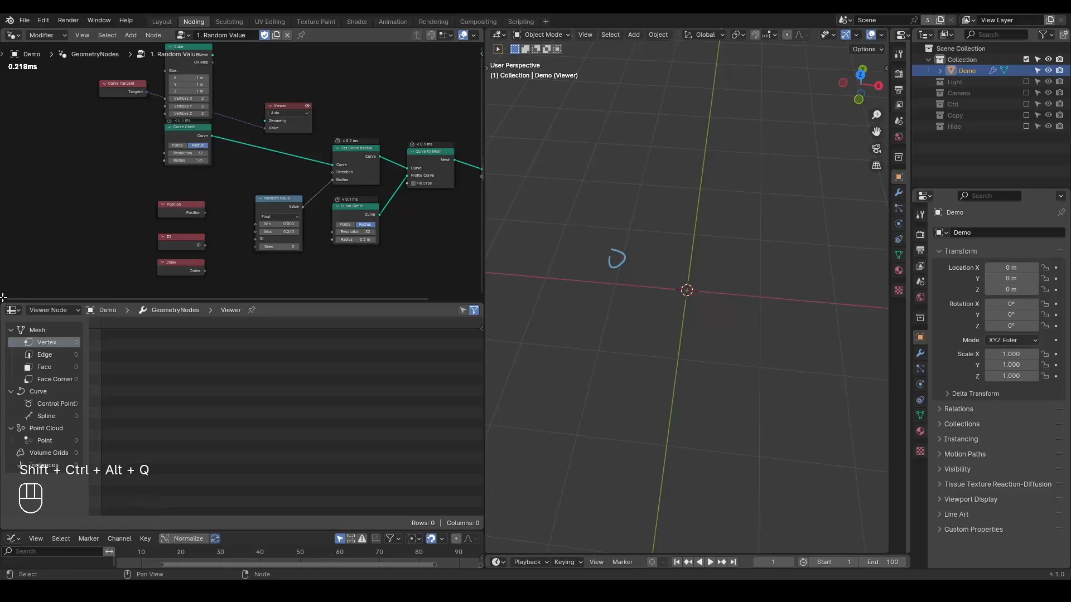
- Close the Spreadsheet area and delete the Curve Tangent, Cube and Viewer nodes
drag(2, 297, 8, 340)
scroll(78, 302, up, 5)
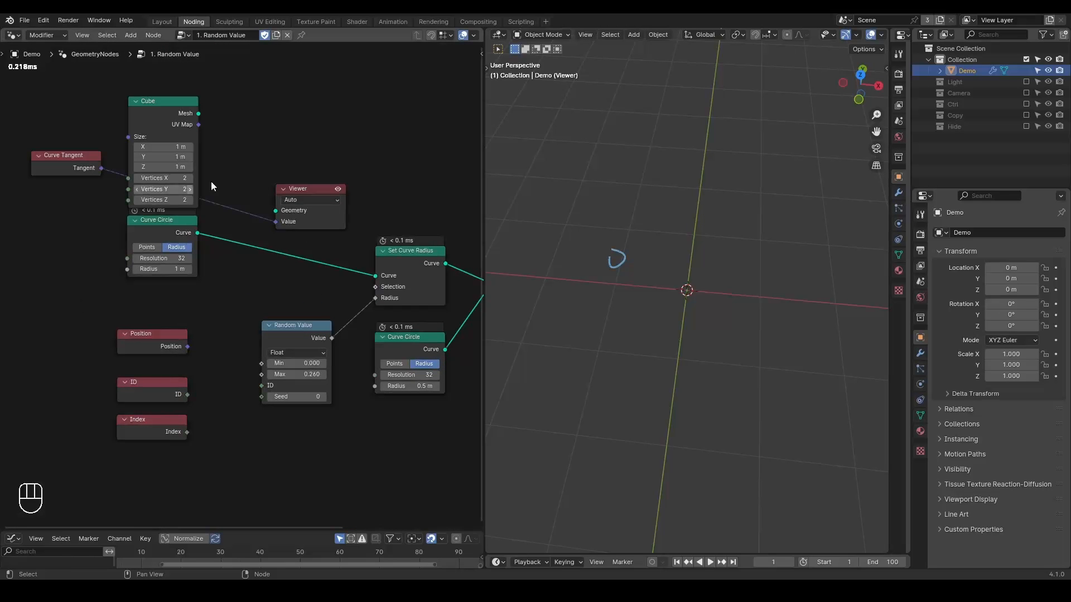
drag(330, 127, 58, 196)
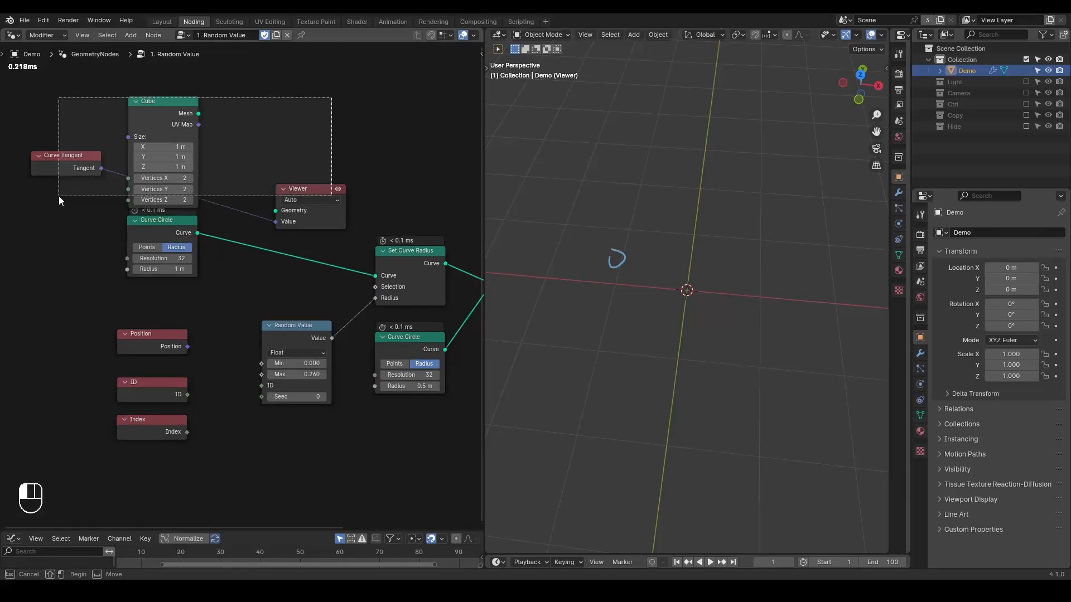
key(x)
- Inspect what the Random Value node's ID input is based on, marking that socket with a temporary annotation
drag(215, 322, 122, 433)
middle_drag(189, 416, 163, 321)
scroll(163, 321, up, 6)
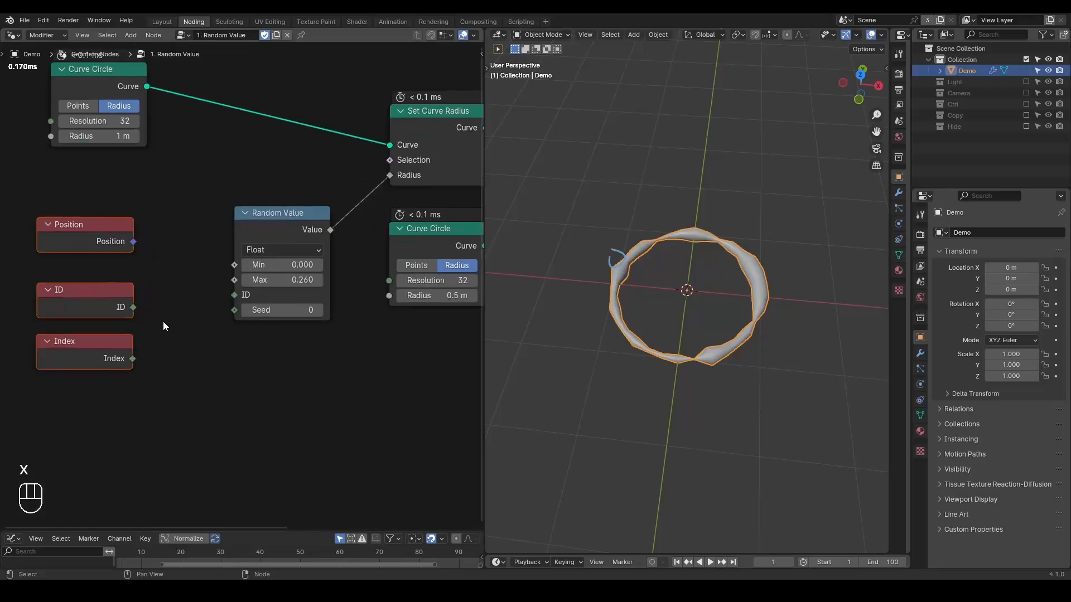
drag(163, 322, 183, 319)
middle_drag(184, 320, 224, 322)
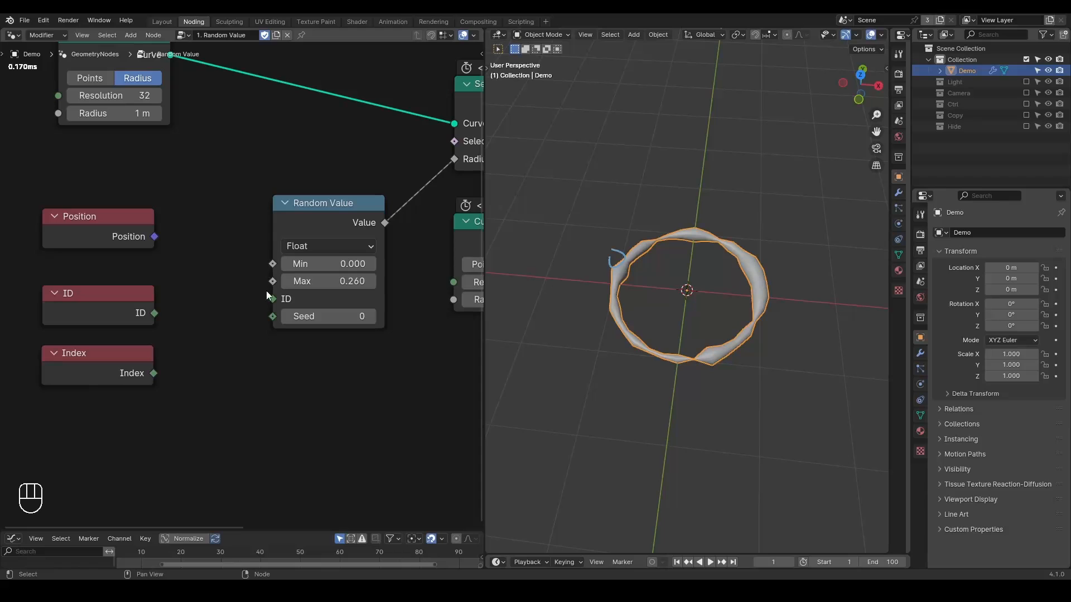
mouse_move(273, 305)
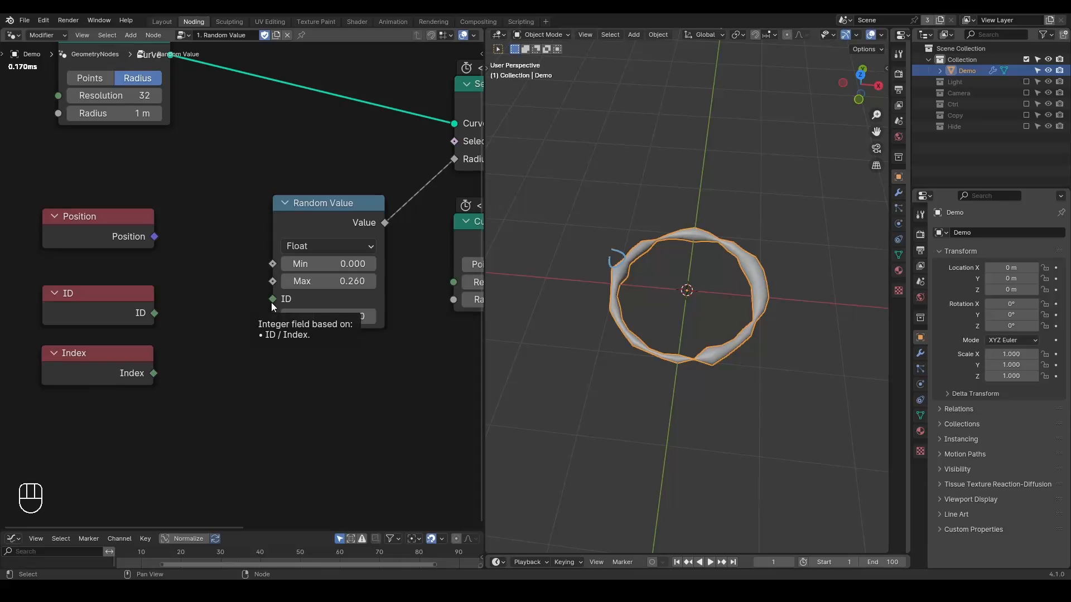
key(d)
drag(263, 289, 268, 286)
right_drag(230, 279, 276, 306)
mouse_move(273, 301)
- Erase the handwritten 0 from the 3D viewport
key(d)
key(d)
key(d)
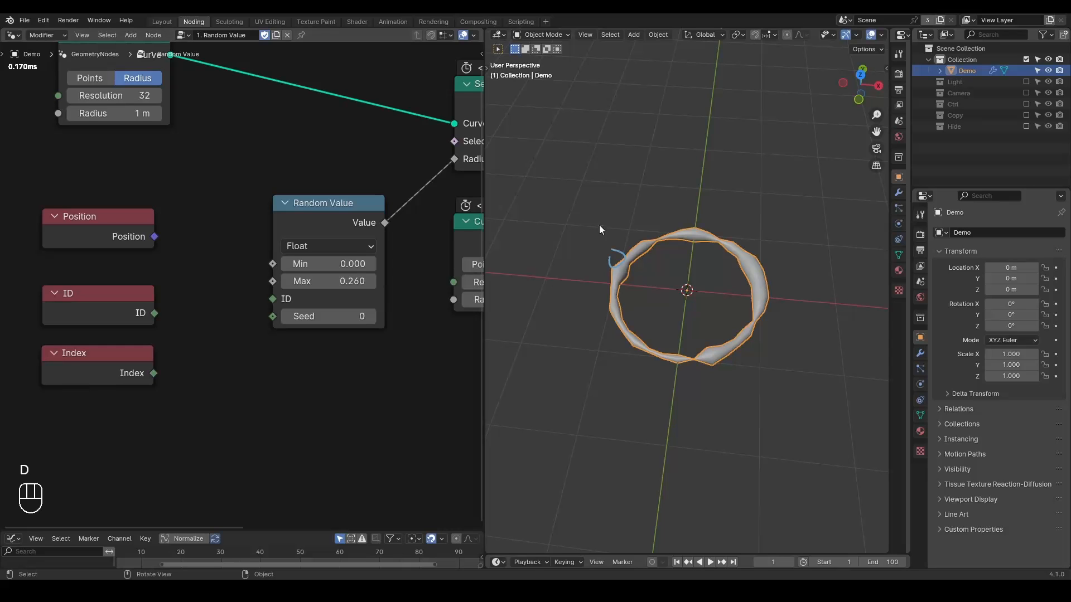
- Try feeding the Random Value node's ID input from the ID node and from the Index node, and unlink it
drag(150, 316, 271, 302)
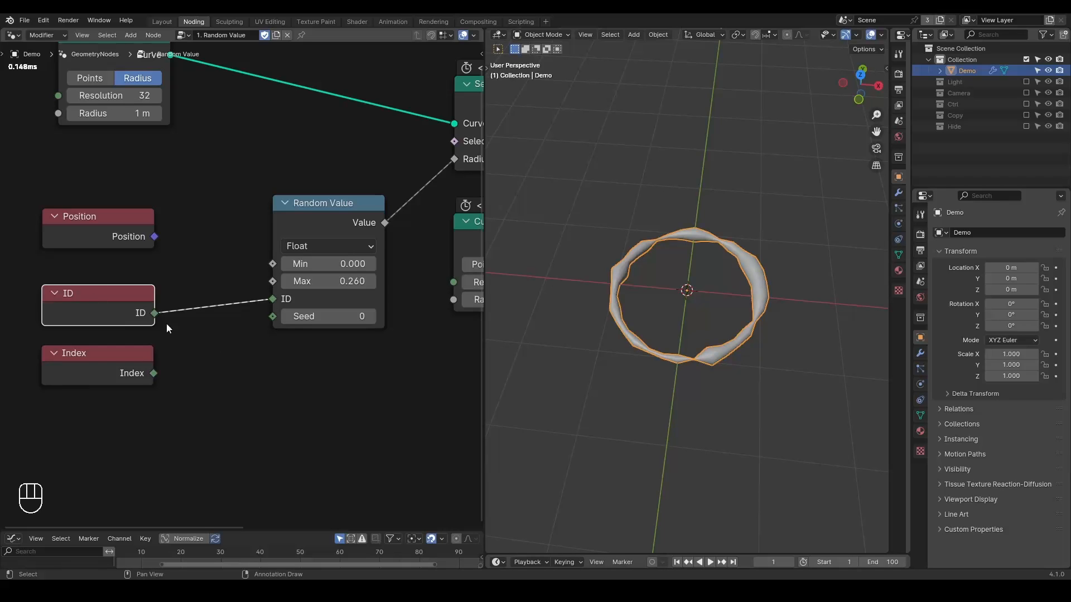
click(134, 363)
drag(153, 374, 277, 296)
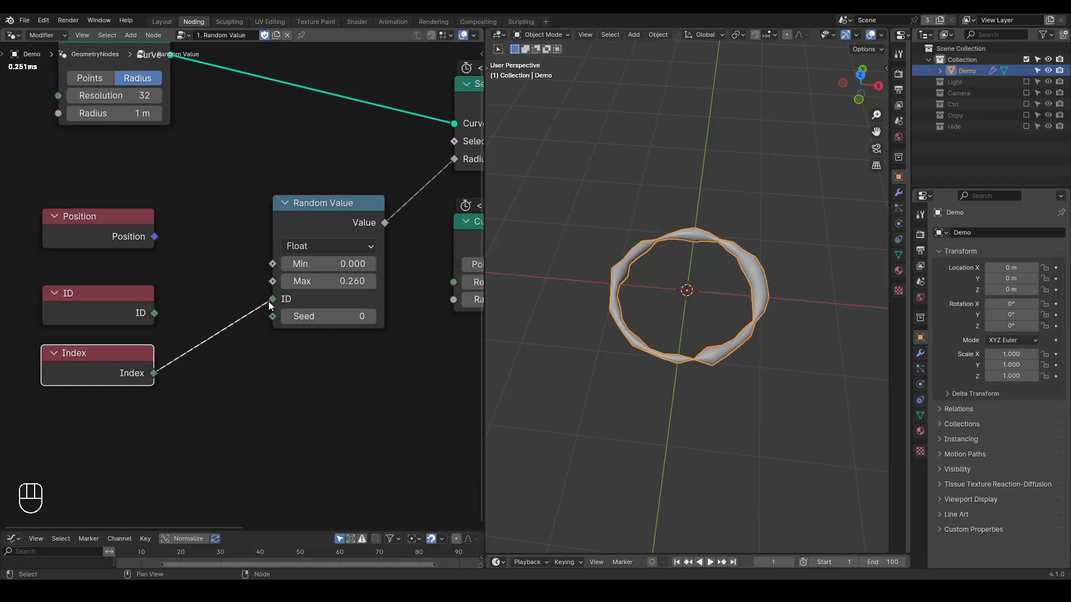
mouse_move(270, 300)
drag(269, 300, 195, 352)
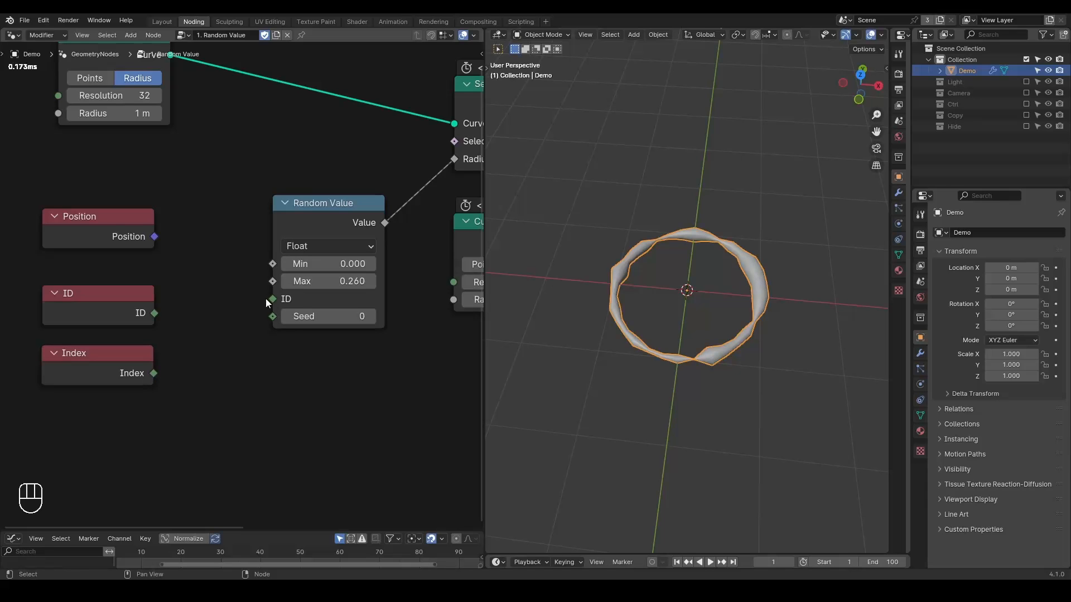
- Add an Integer node above the Position node, connect it to the Random Value node's ID input, and circle its output
middle_drag(199, 273, 219, 277)
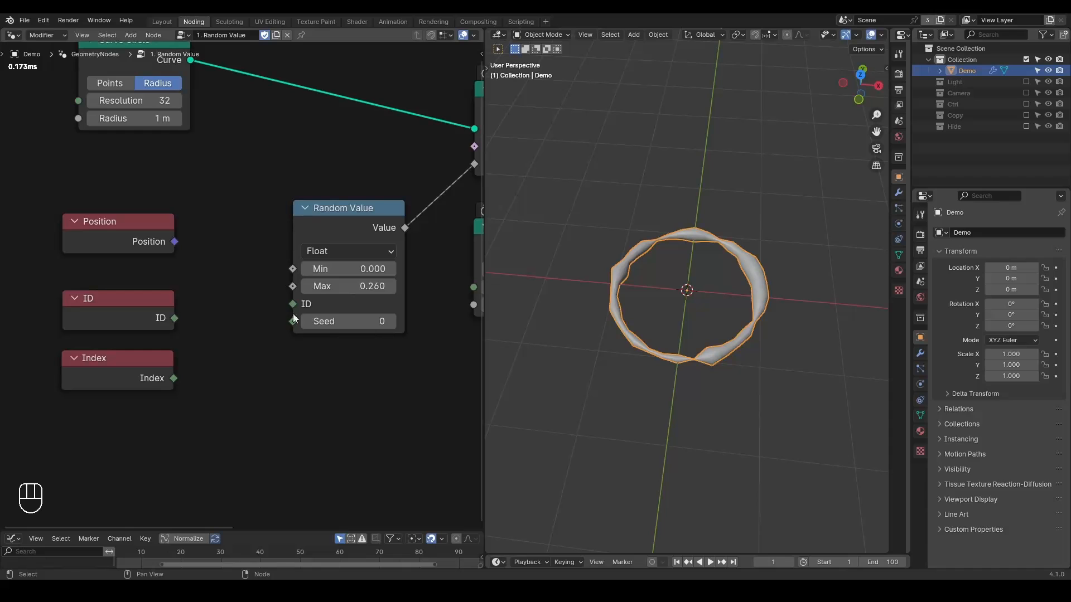
key(ctrl+a)
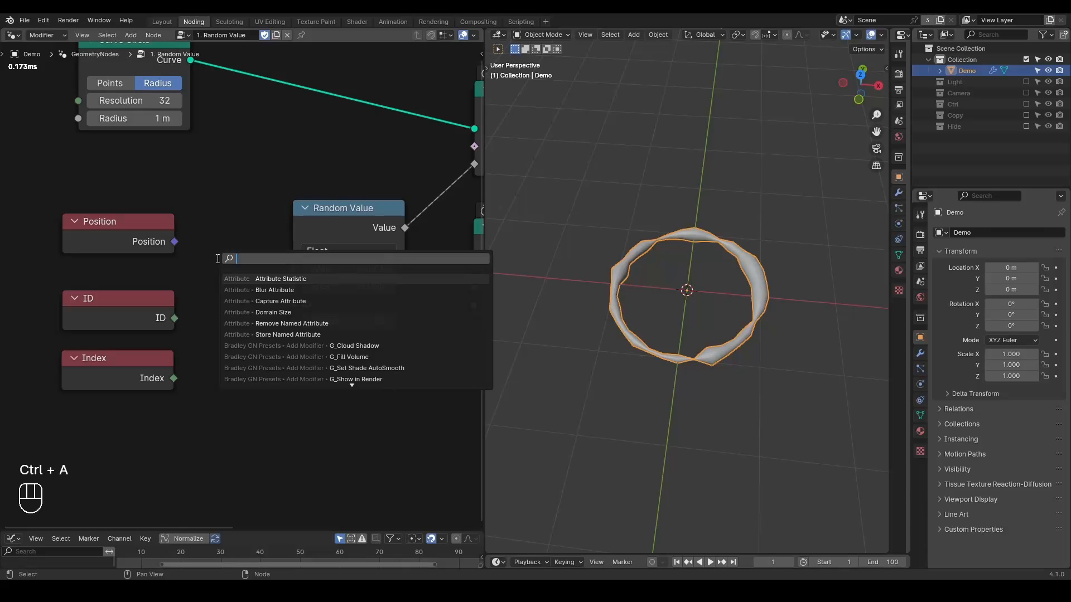
text(integer)
key(Return)
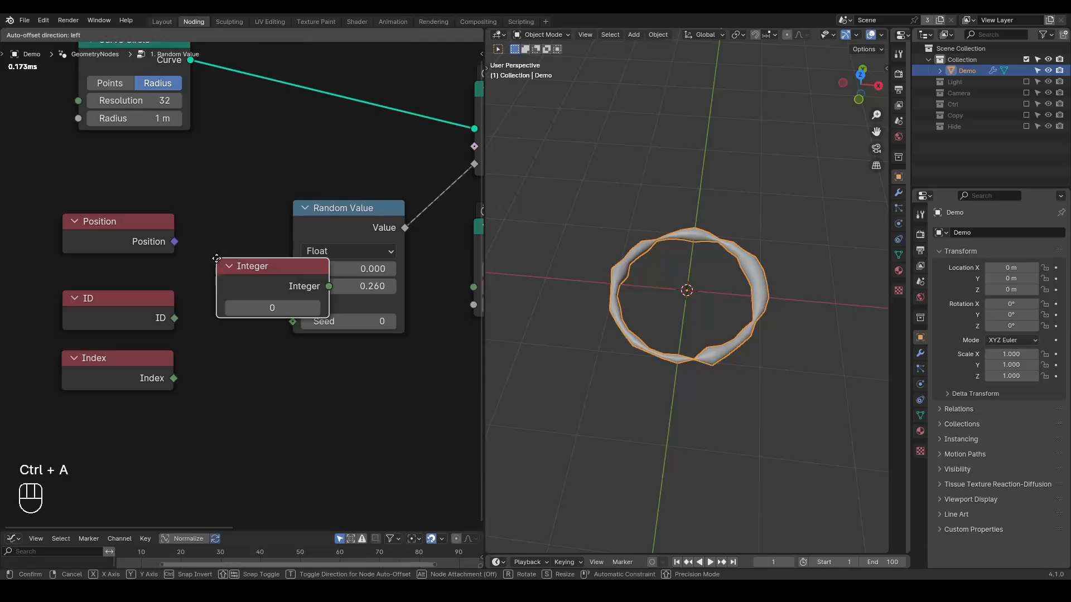
click(70, 147)
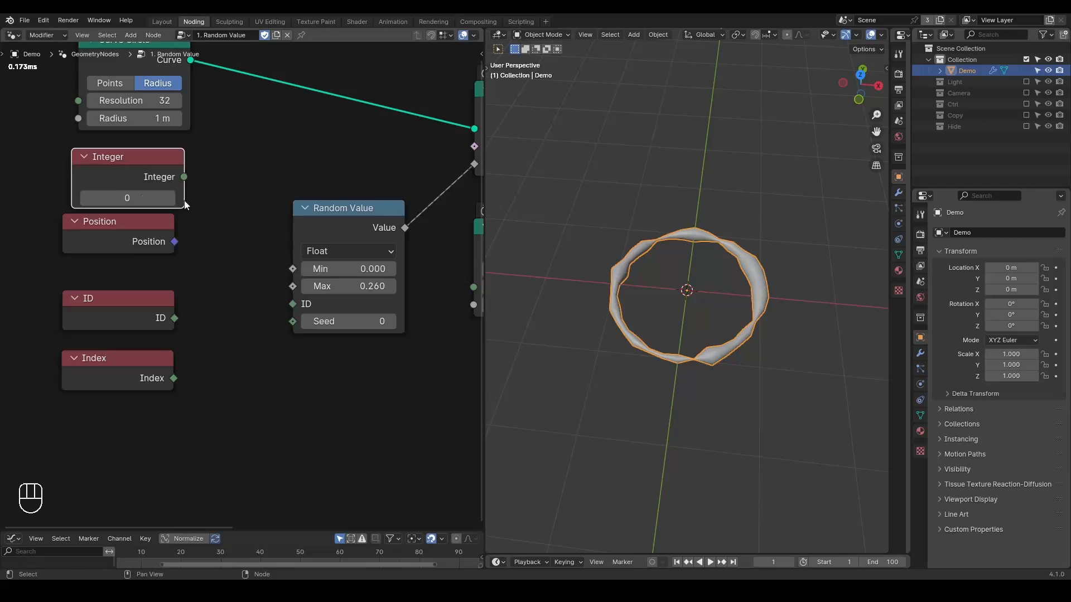
drag(183, 177, 292, 299)
mouse_move(168, 158)
mouse_down()
mouse_move(171, 195)
mouse_move(183, 160)
mouse_up()
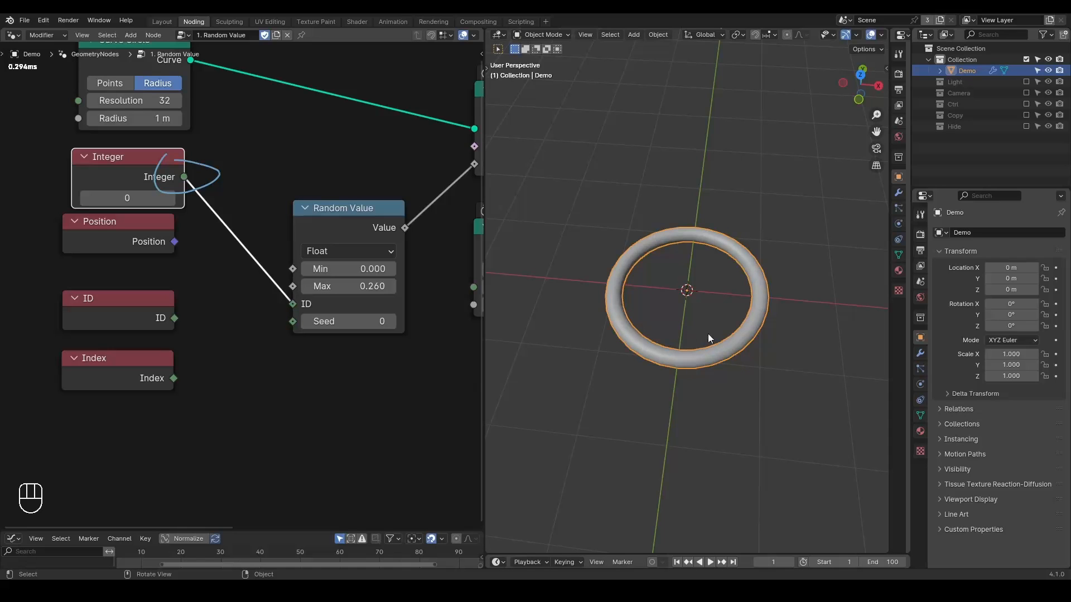
- Raise the Random Value node's Seed step by step to 18
middle_drag(389, 287, 375, 280)
click(376, 315)
click(376, 315)
click(376, 315)
click(377, 314)
click(377, 314)
click(377, 314)
click(377, 314)
click(377, 314)
click(377, 314)
click(377, 314)
click(377, 314)
click(377, 314)
click(377, 314)
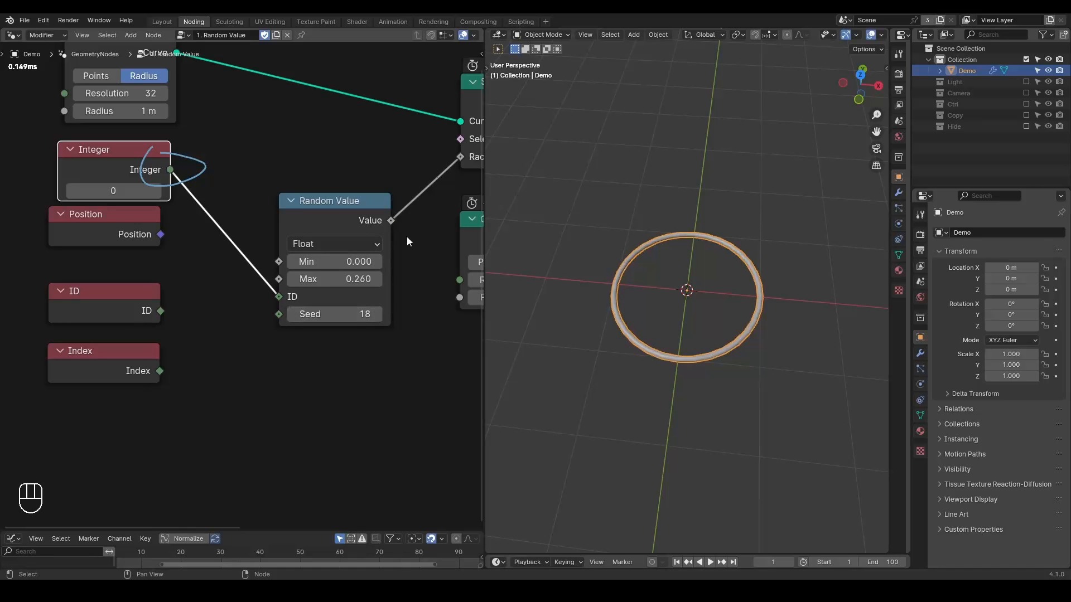
- Erase the annotation around the Integer node's output
key(d)
right_drag(276, 145, 88, 172)
key(shift+ctrl+alt+q)
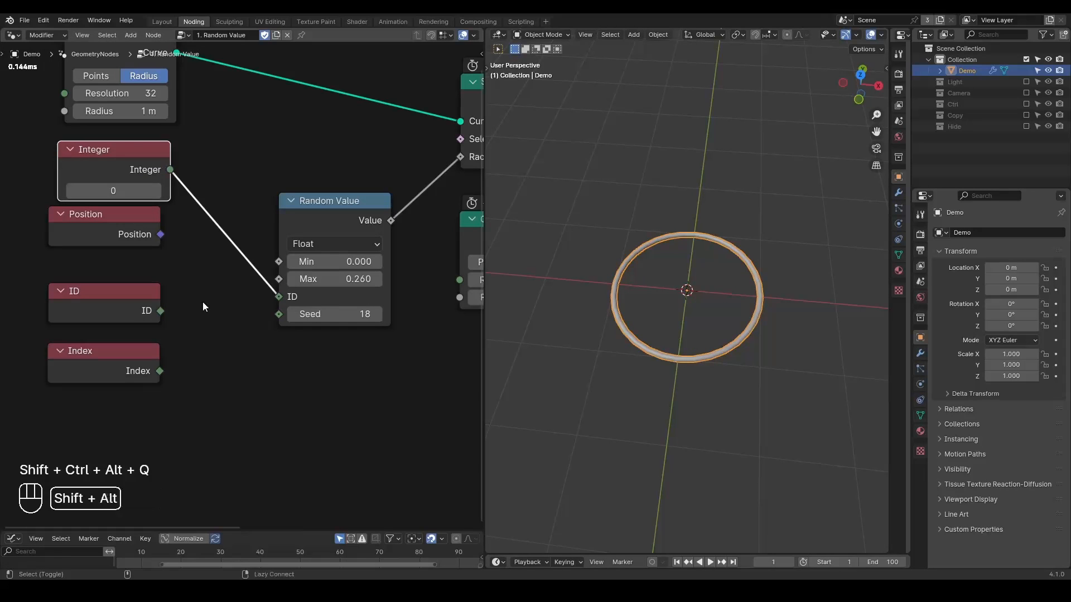
- Move the 1 m Curve Circle node closer to Set Curve Radius and disconnect the Integer node from Random Value
middle_drag(214, 235, 145, 323)
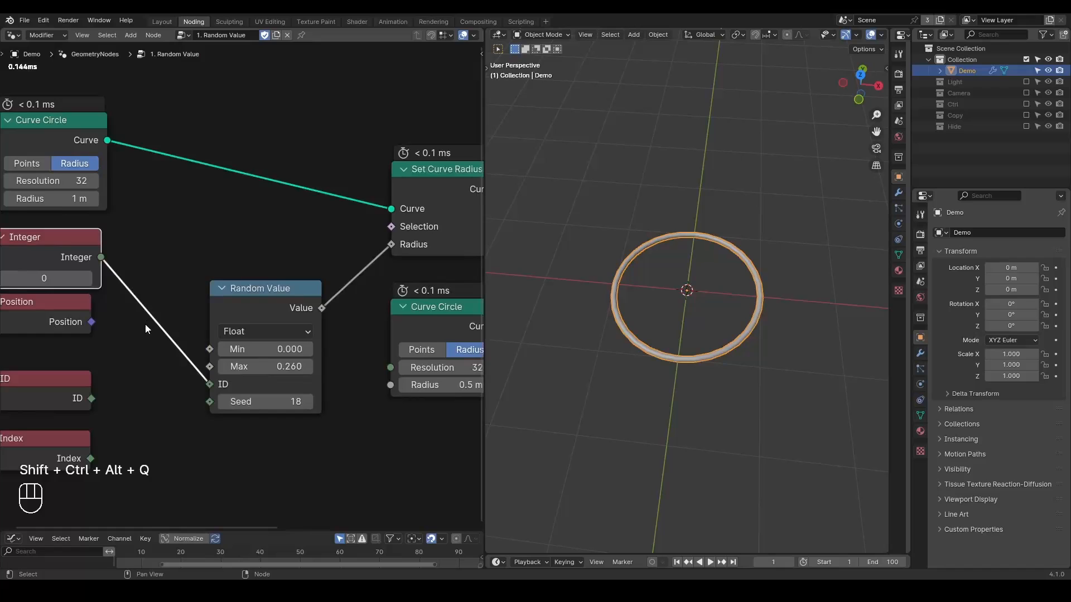
scroll(145, 323, down, 3)
drag(90, 170, 265, 173)
drag(215, 362, 162, 366)
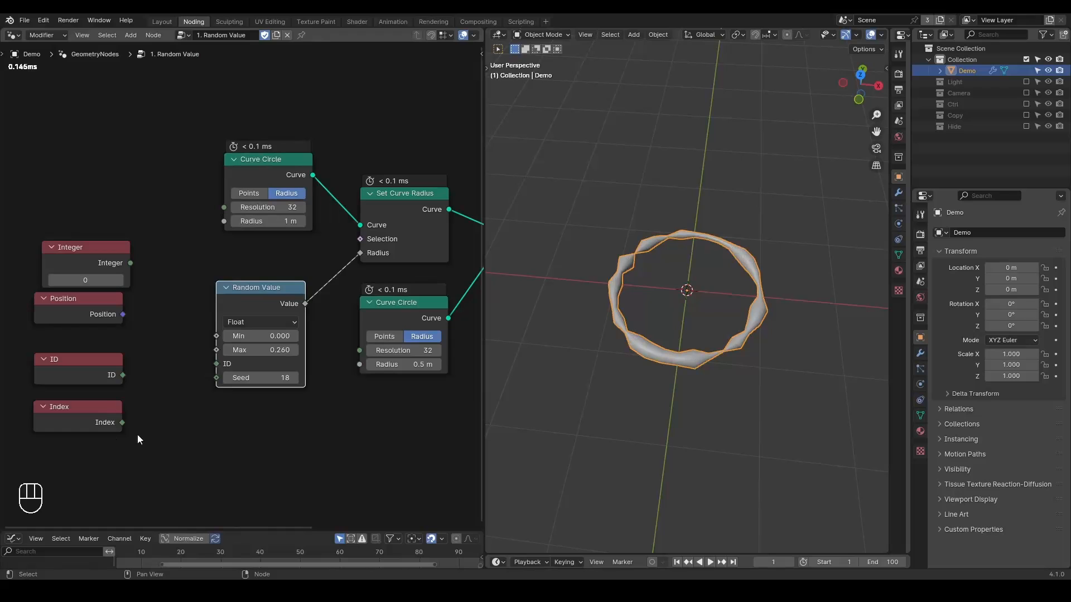
- Switch to the 2. Instance Random Value node group and preview the Arc node's curve through a Viewer placed clear of it
middle_drag(188, 416, 23, 422)
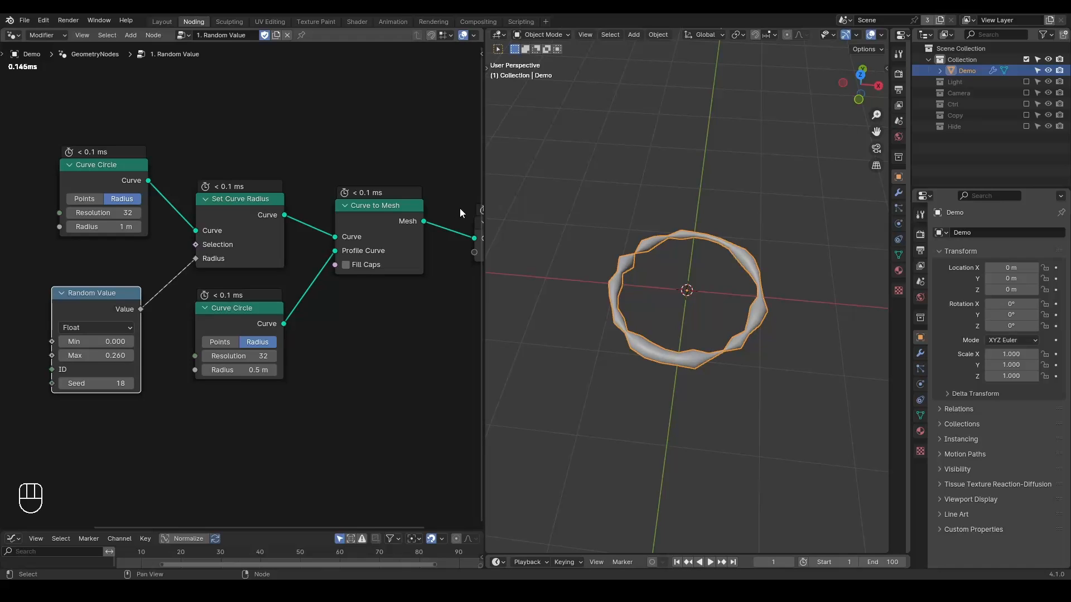
scroll(664, 248, down, 3)
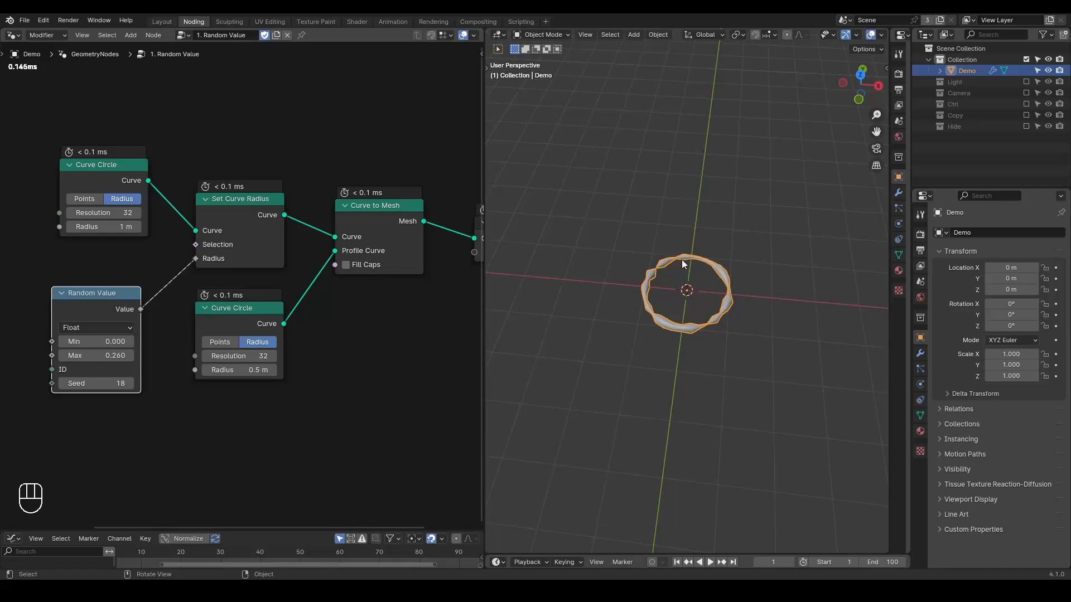
scroll(700, 270, down, 2)
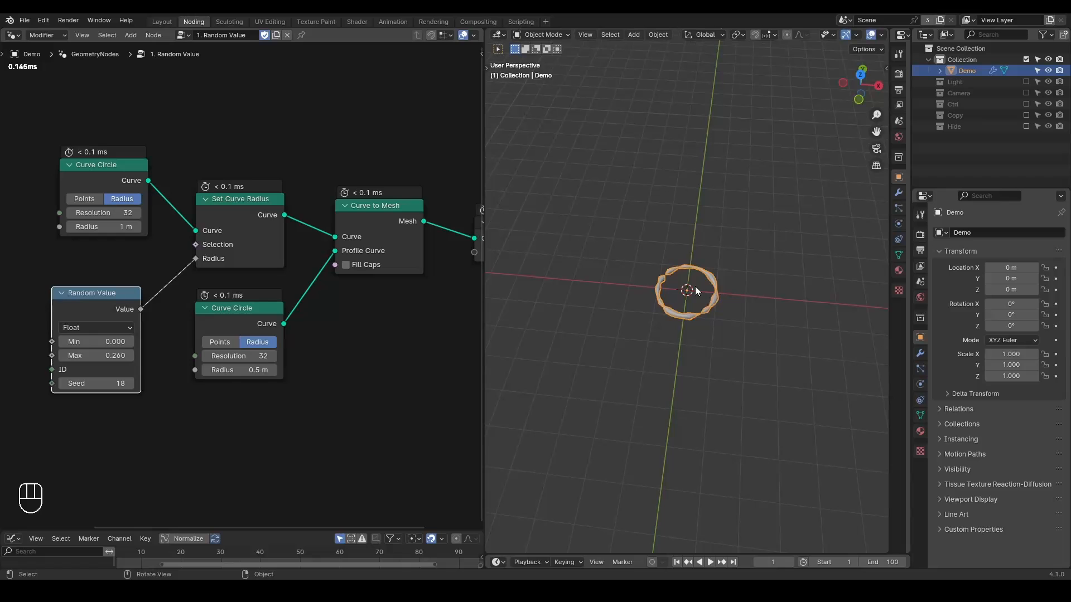
click(184, 35)
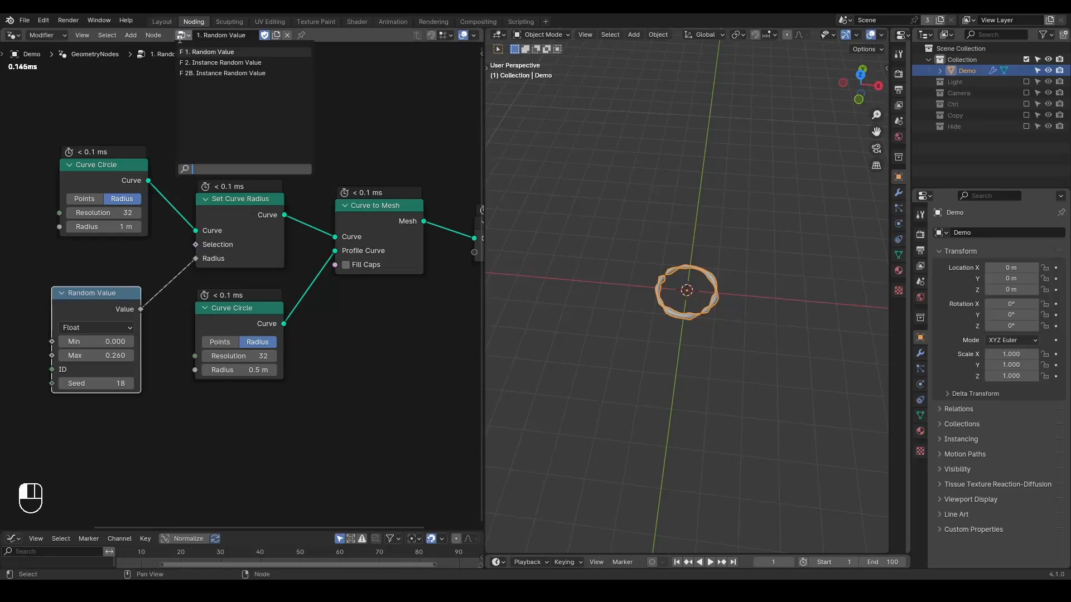
click(211, 63)
middle_drag(301, 123, 227, 298)
ctrl+shift+click(229, 182)
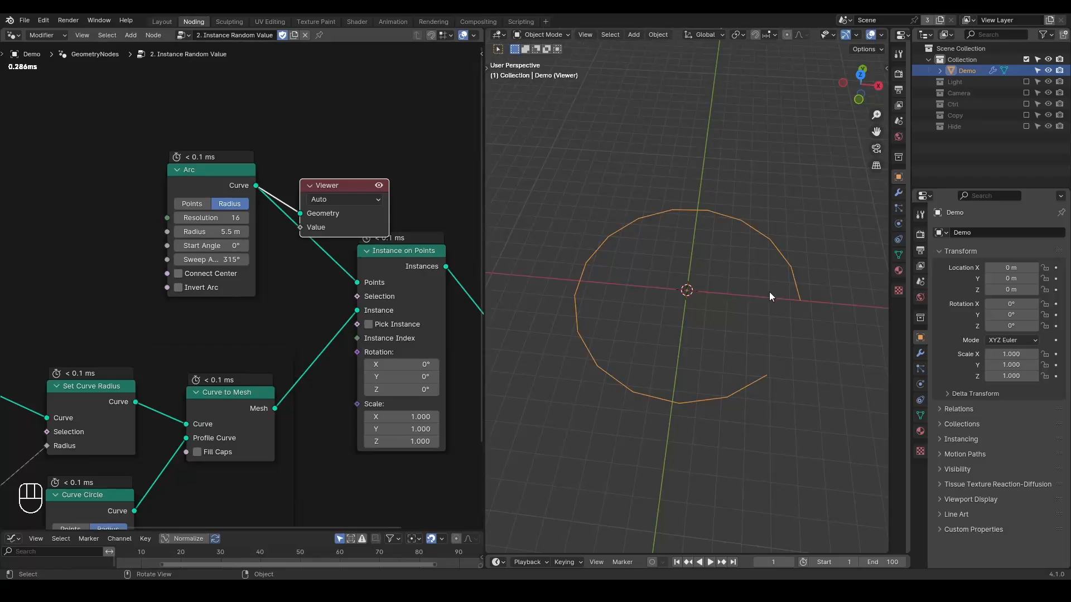
drag(356, 189, 426, 149)
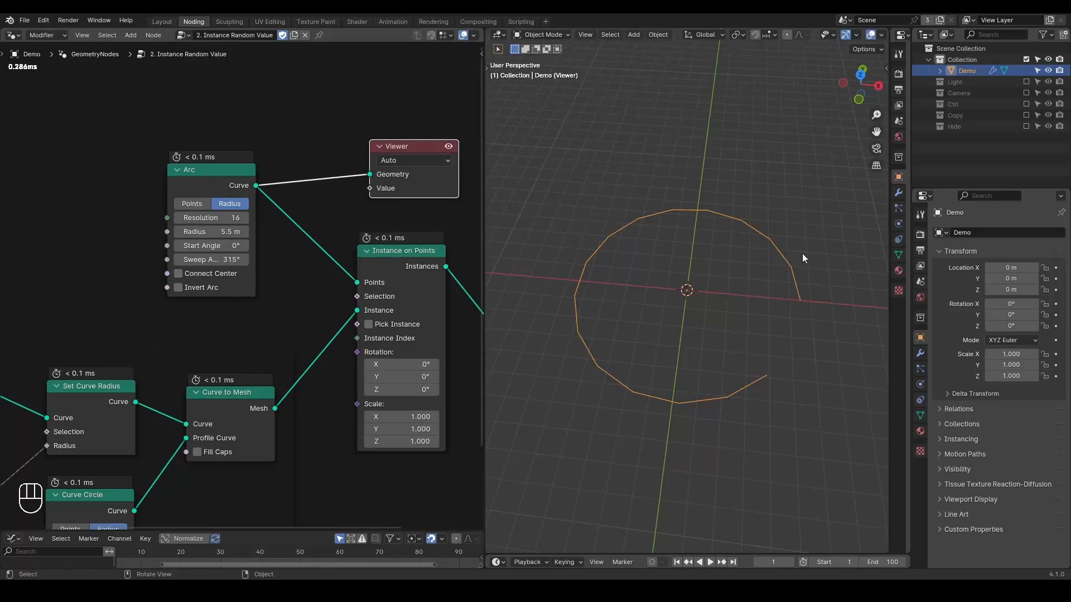
- Highlight the framed nodes that build the ring and preview the Curve to Mesh output through the Viewer
middle_drag(397, 267, 372, 211)
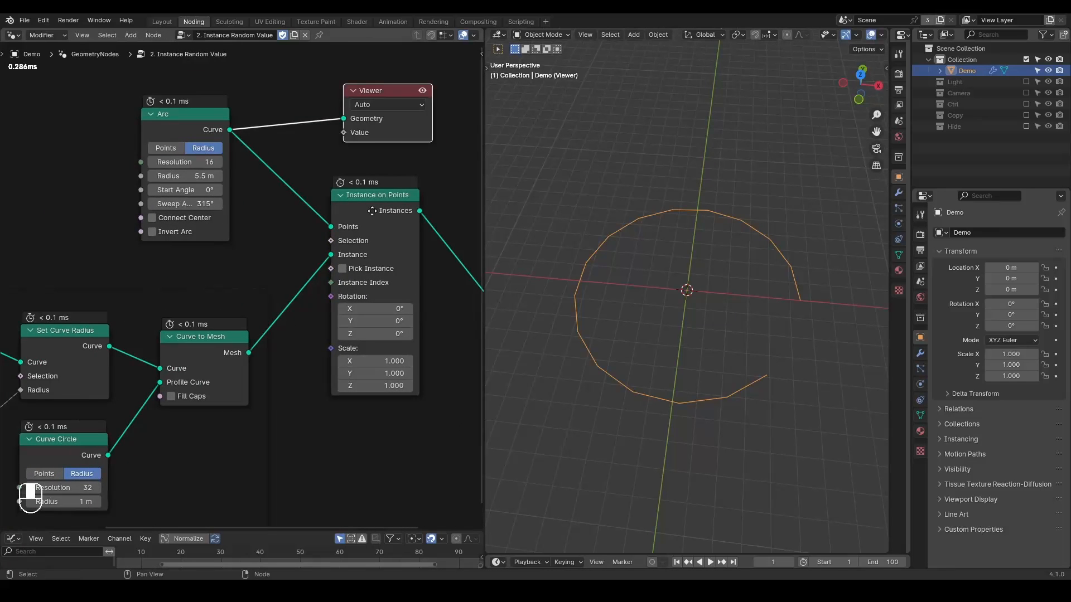
middle_drag(226, 306, 425, 207)
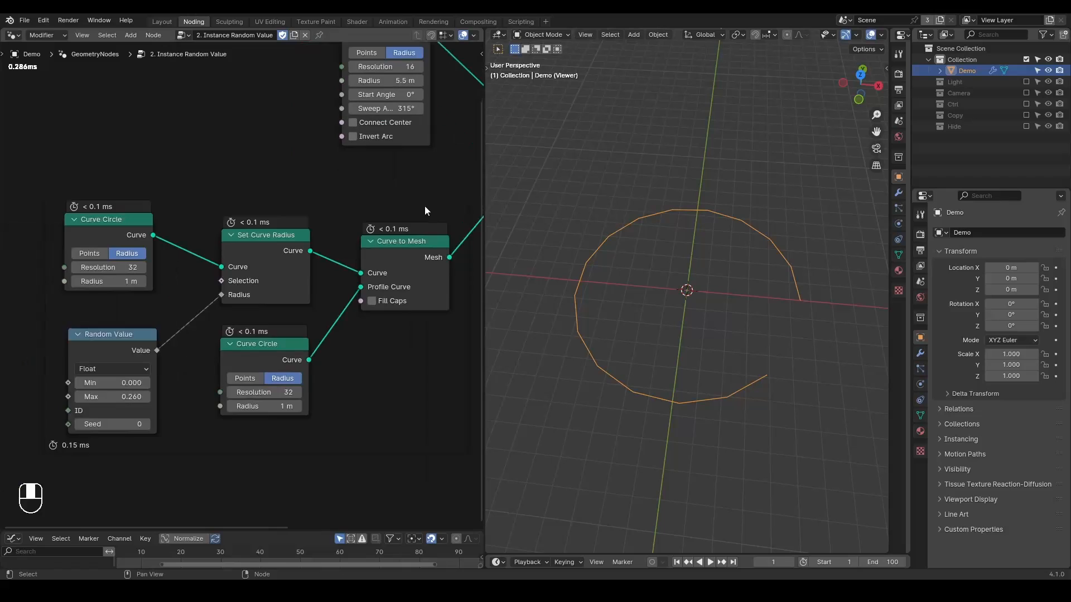
scroll(333, 240, down, 3)
middle_drag(332, 239, 314, 232)
drag(375, 184, 27, 422)
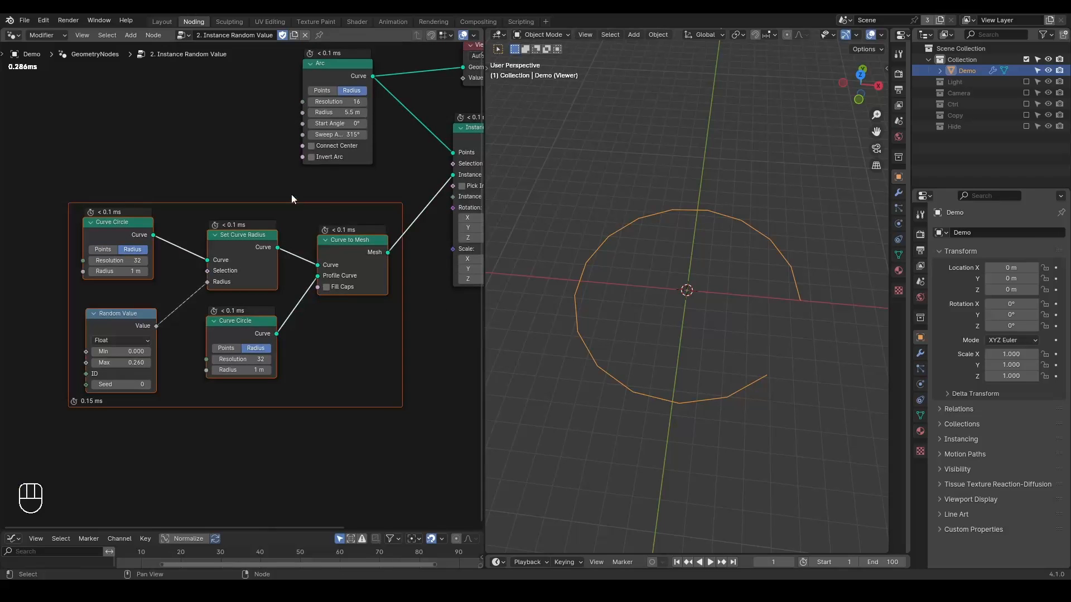
ctrl+shift+click(351, 242)
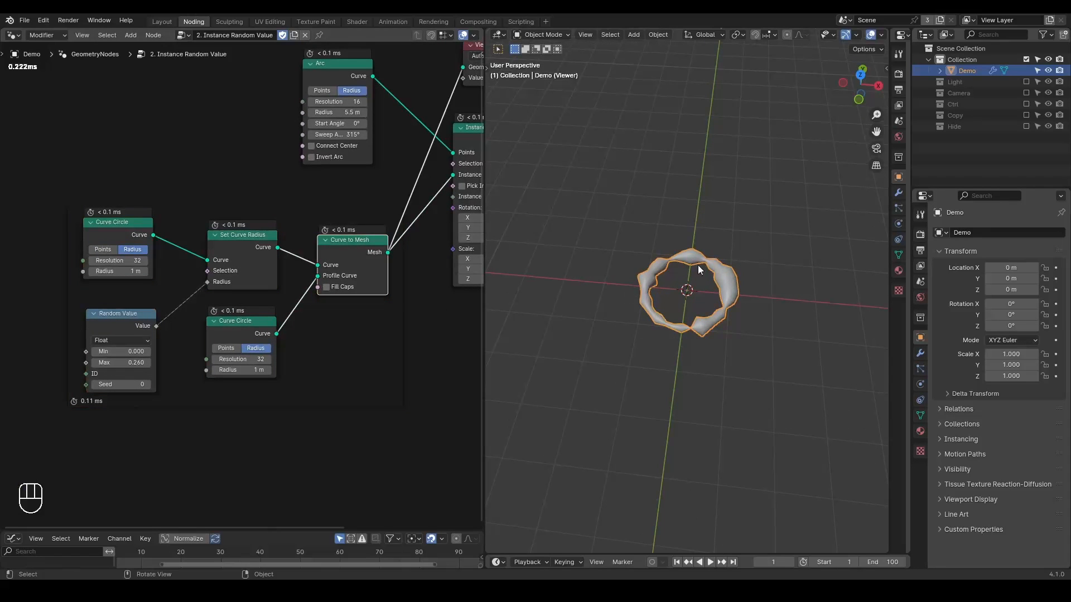
- Preview the Instance on Points output through the Viewer
middle_drag(416, 205, 336, 246)
ctrl+shift+click(411, 182)
scroll(568, 226, down, 3)
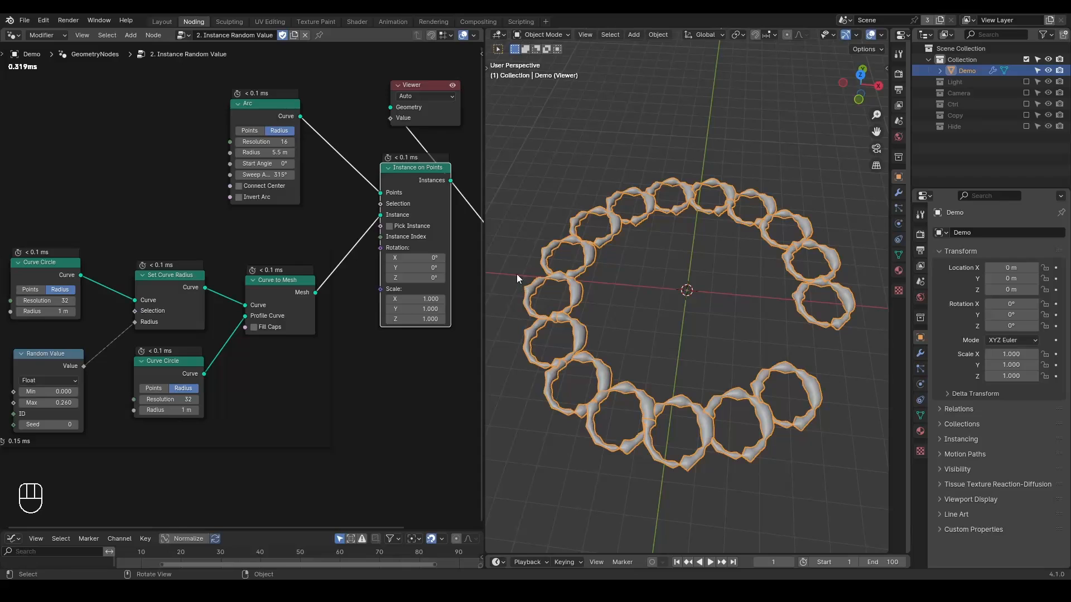
- Highlight the framed ring-building nodes feeding Instance on Points, and clear the selection
key(shift+ctrl+alt+q)
middle_drag(139, 239, 175, 235)
click(325, 232)
drag(336, 223, 53, 421)
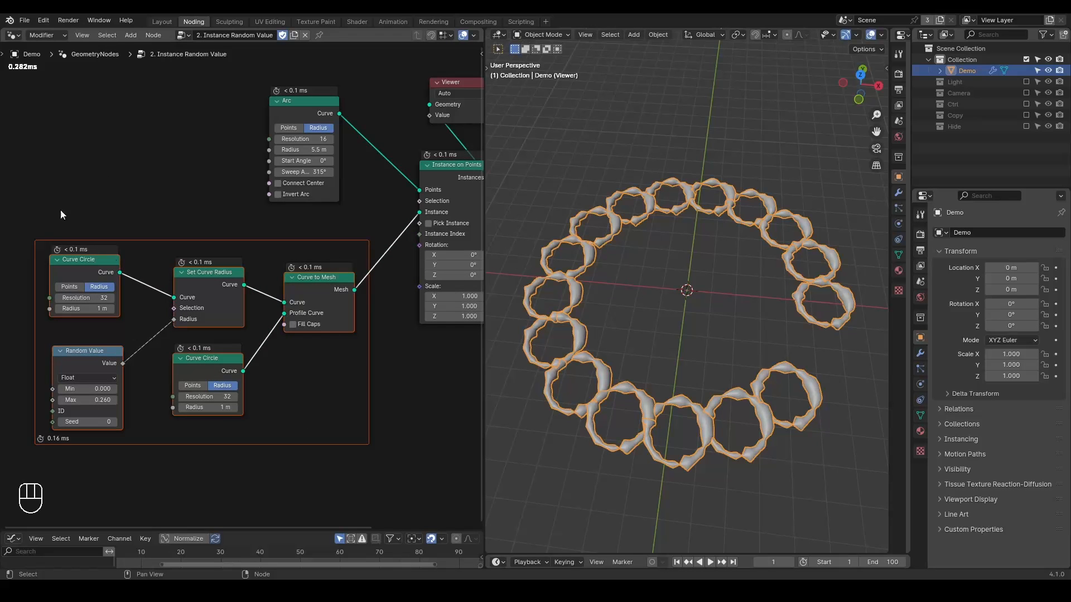
click(151, 150)
key(ctrl)
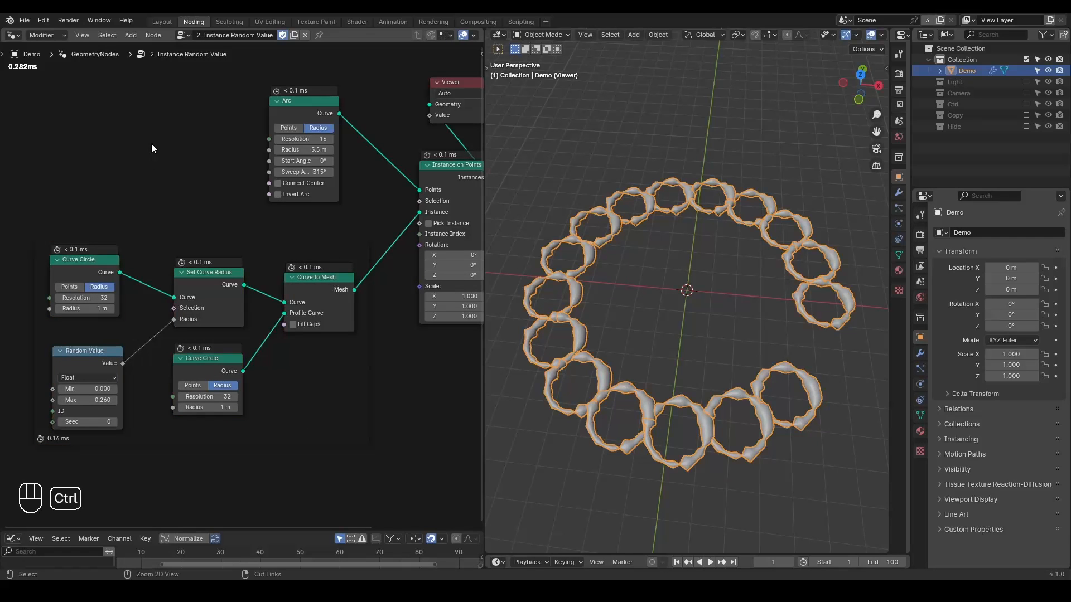
- Add the Wiggle Donut group node beside the Arc node and preview its Mesh output through the Viewer
key(ctrl+a)
text(wiggle)
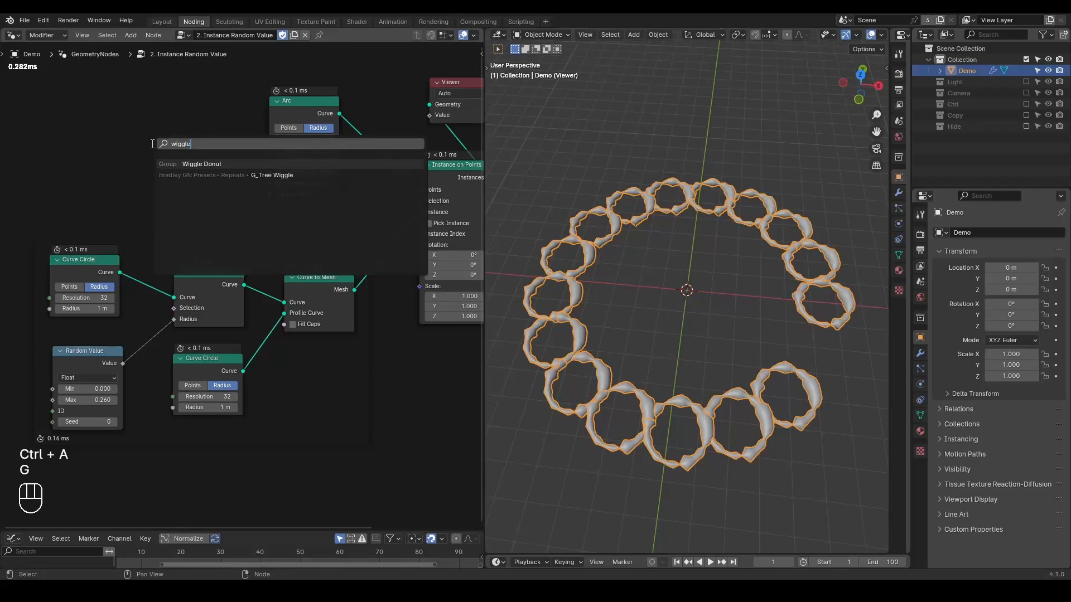
key(Return)
click(122, 112)
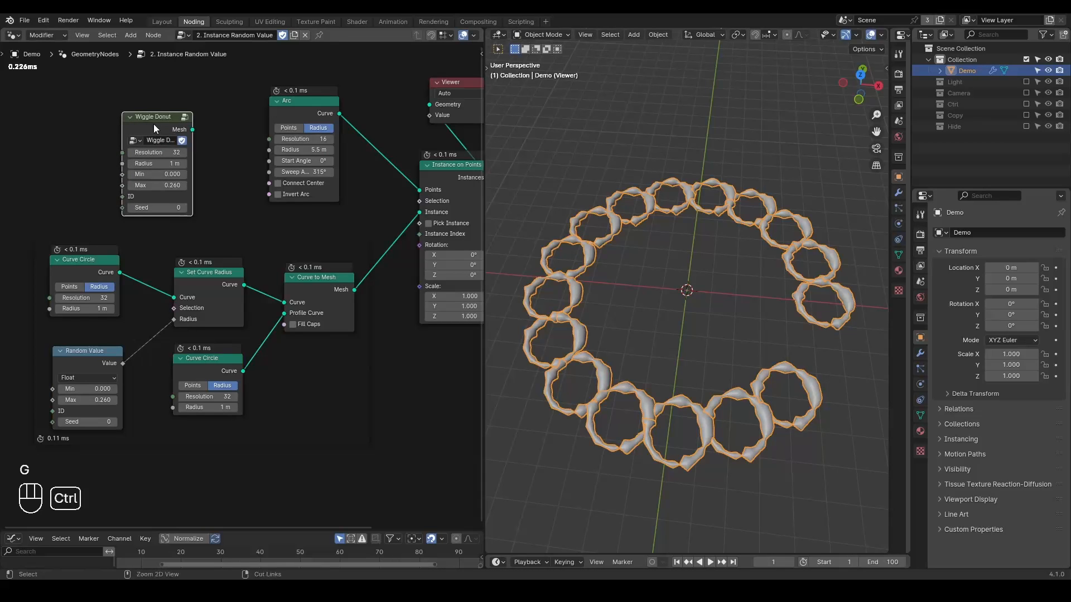
ctrl+shift+click(153, 125)
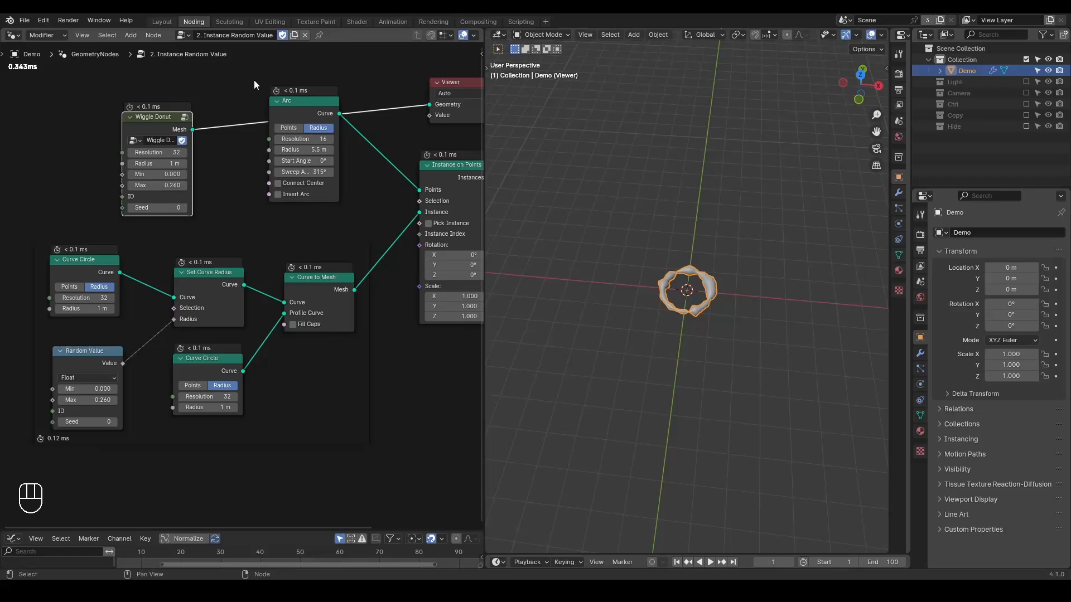
- Connect Wiggle Donut's Mesh to the Instance input of Instance on Points and preview the instances through the Viewer
drag(192, 130, 419, 212)
ctrl+shift+click(446, 177)
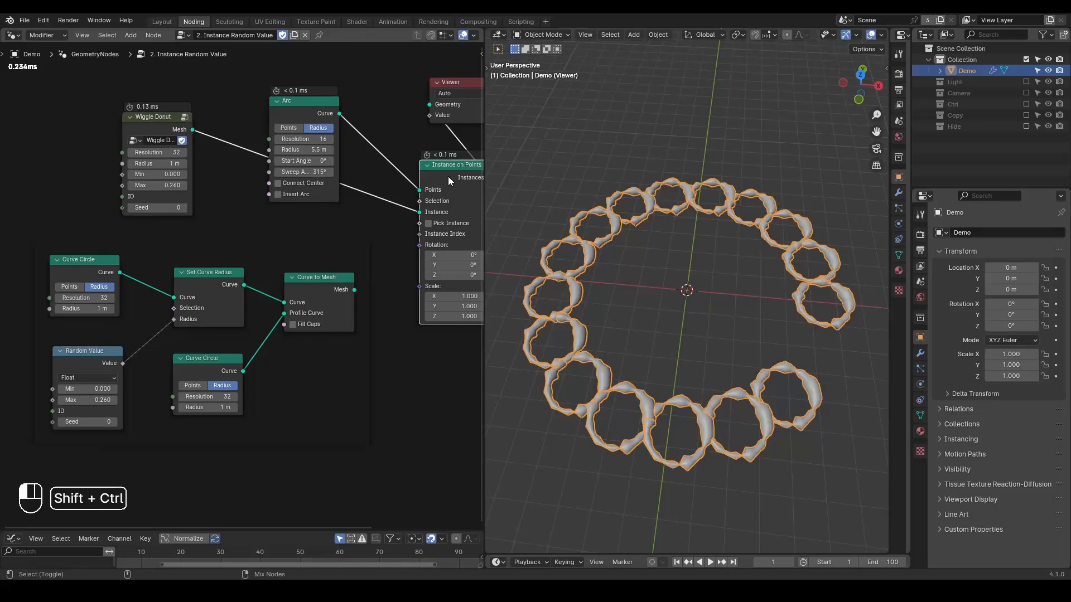
middle_drag(282, 257, 287, 250)
click(285, 248)
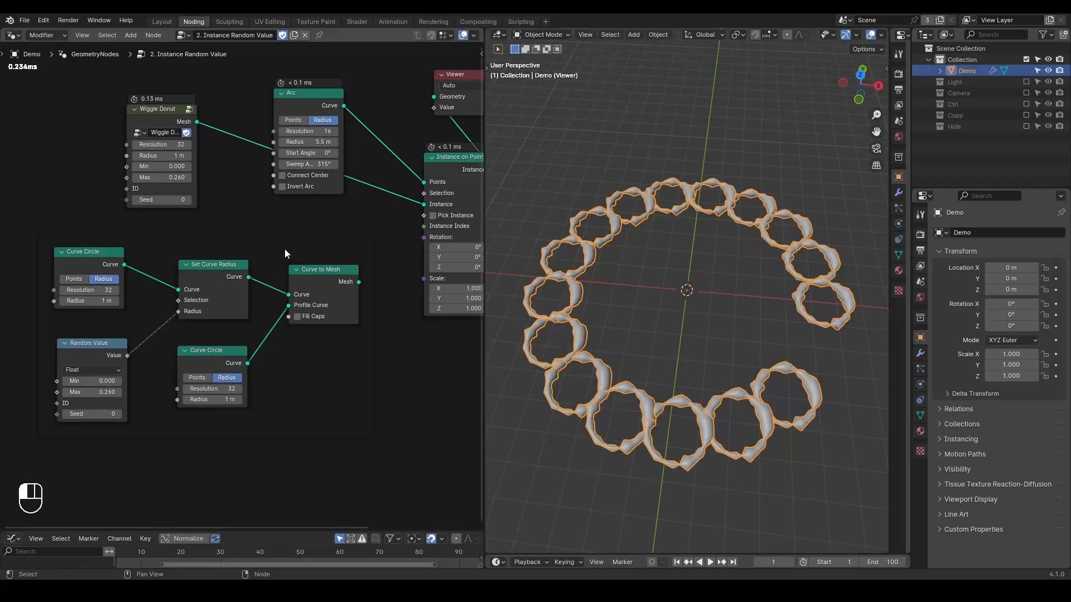
- Move the framed ring-building nodes down out of the way and place Wiggle Donut below the Arc node
click(55, 237)
key(g)
click(125, 418)
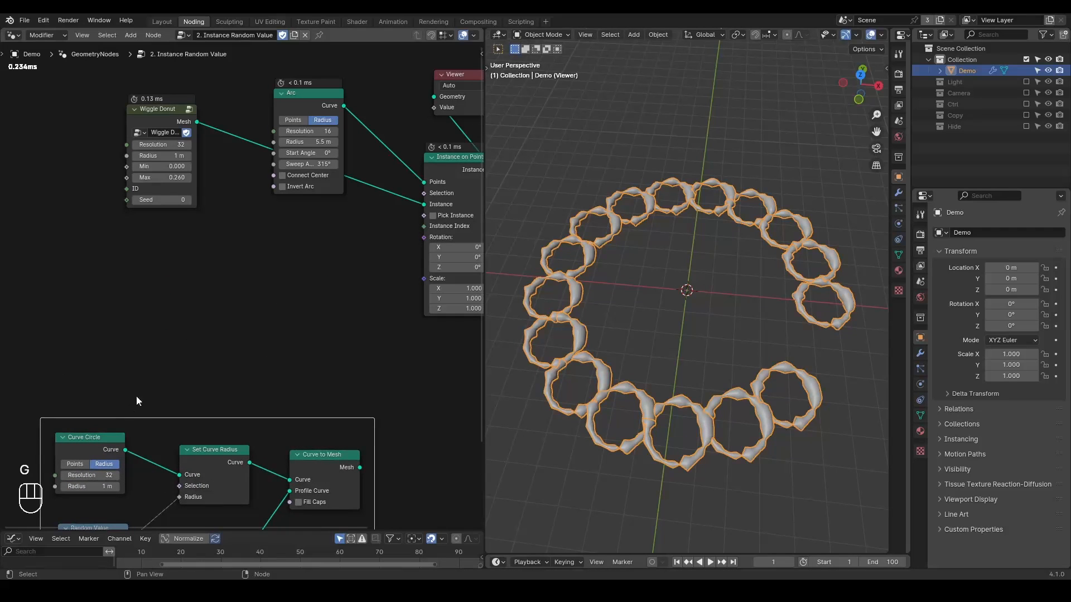
drag(156, 119, 325, 250)
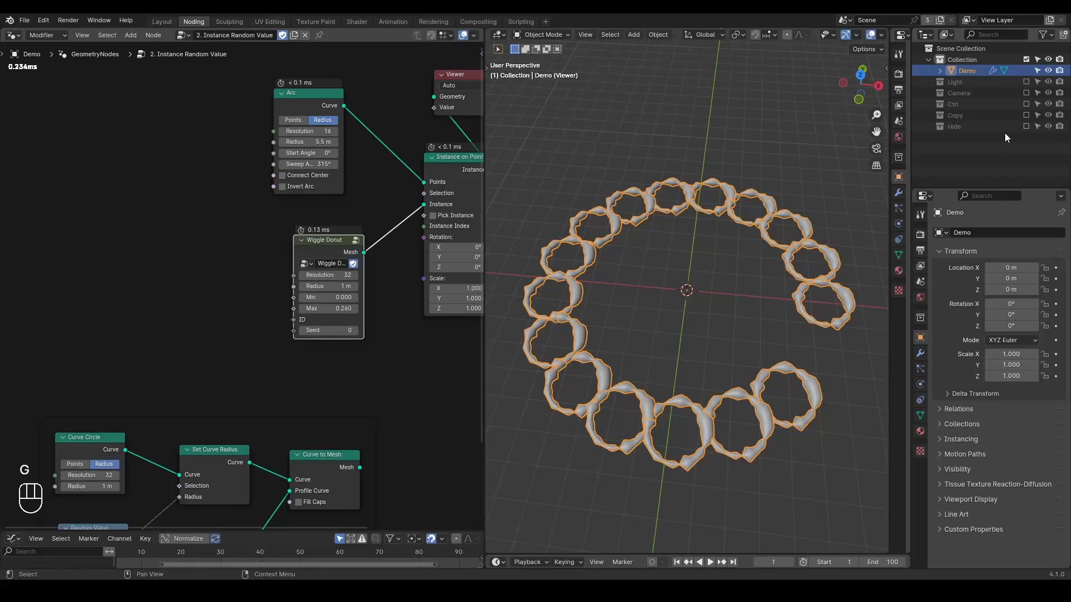
- Enable the Hide collection to show the goal rings alongside the Demo instances
click(1025, 126)
scroll(691, 250, up, 3)
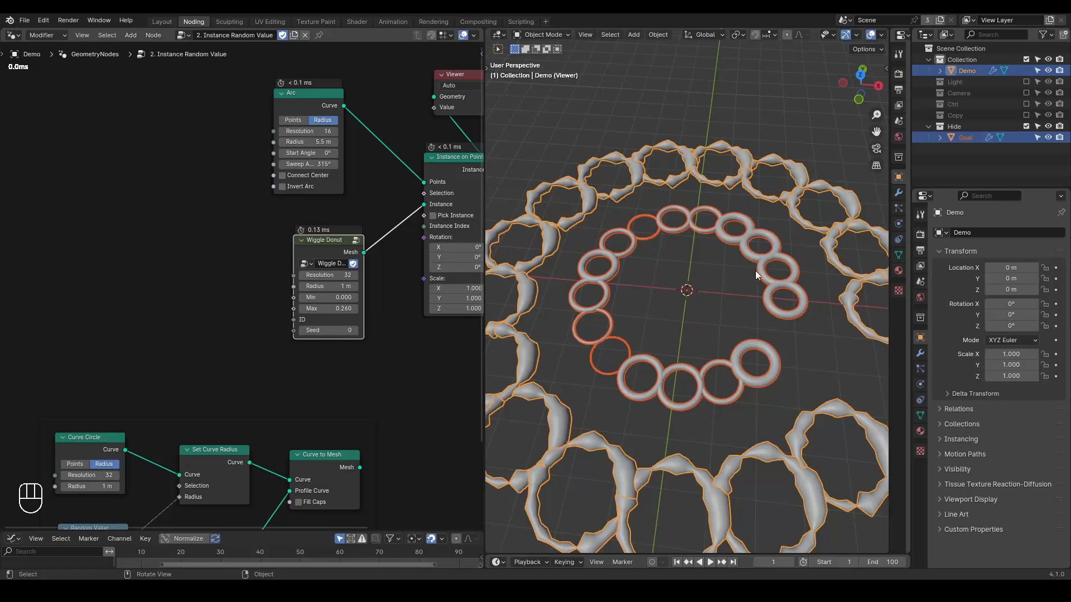
- Duplicate the Random Value node beside Wiggle Donut and connect its Value to Wiggle Donut's Radius
middle_drag(266, 302, 240, 209)
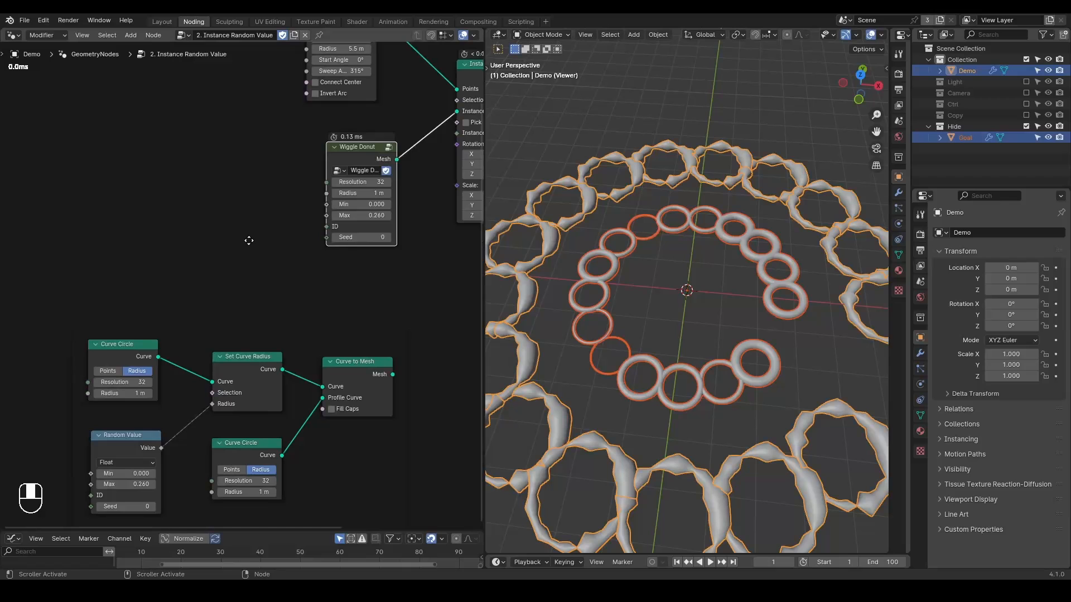
click(126, 440)
key(shift+d)
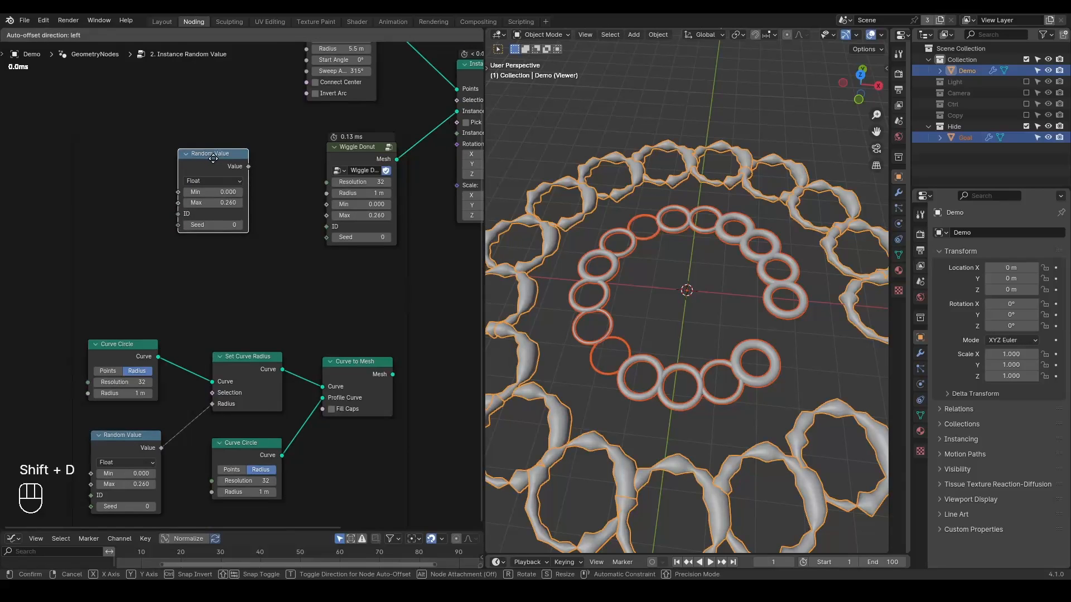
click(228, 152)
middle_drag(419, 102, 310, 222)
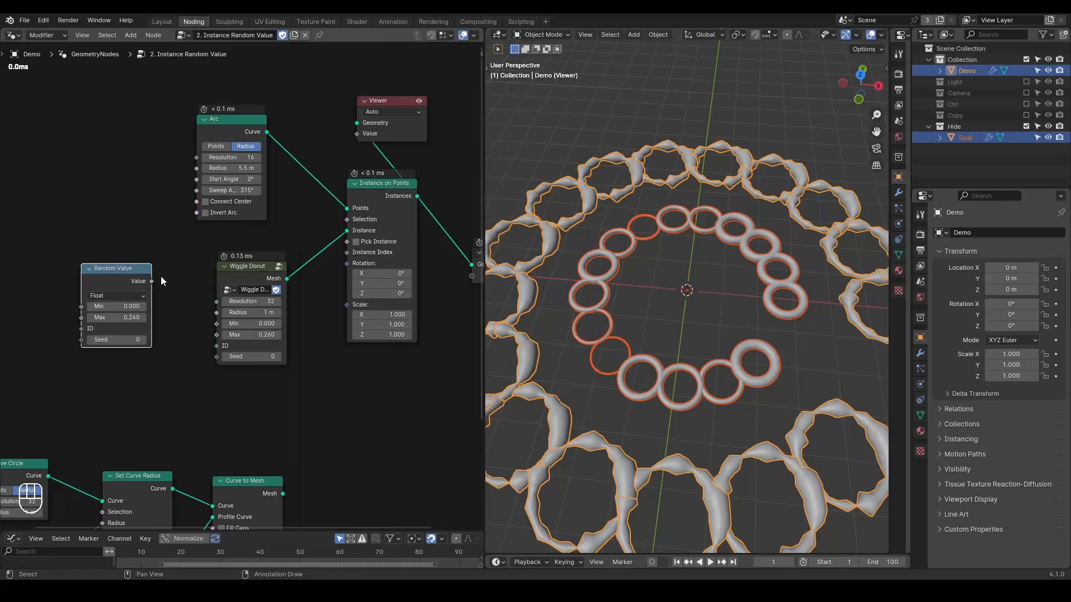
drag(149, 282, 214, 320)
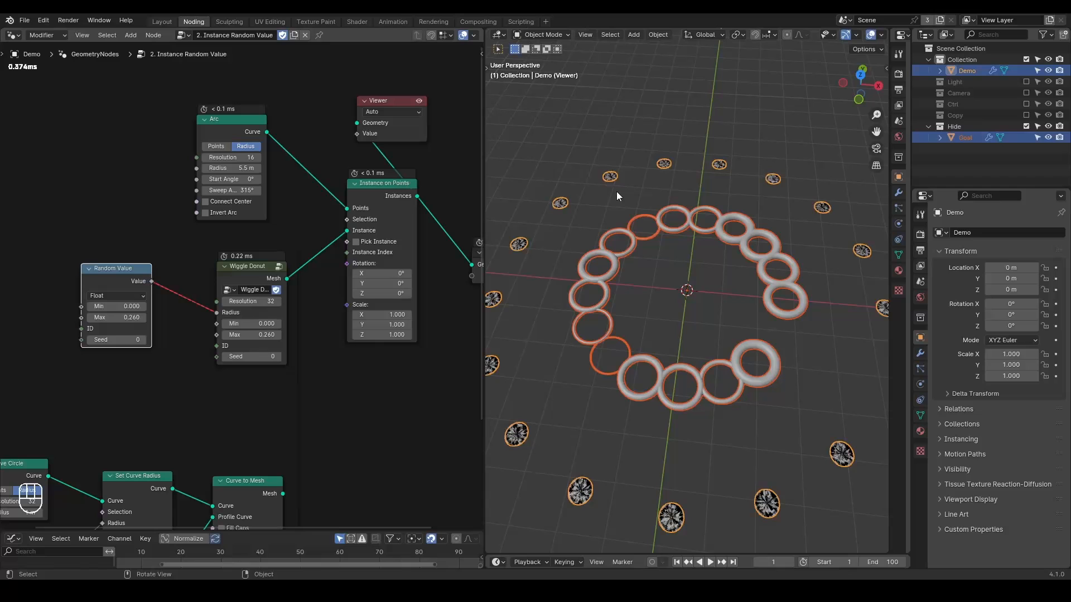
scroll(623, 226, down, 1)
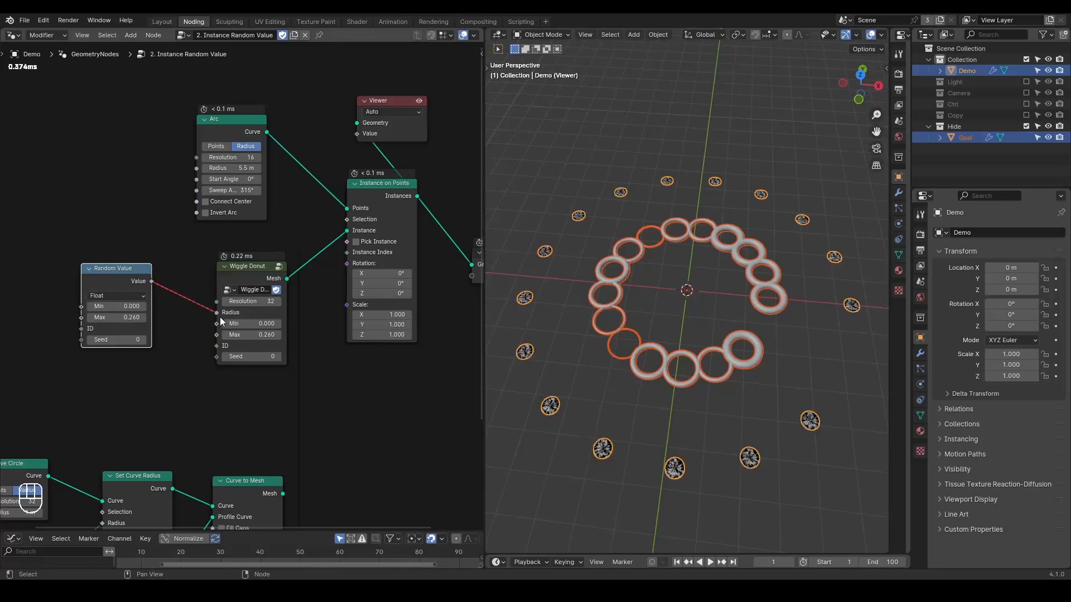
- Move the Random Value link from Wiggle Donut's Radius to its ID input and set Wiggle Donut's Max to 0.360
drag(216, 313, 216, 346)
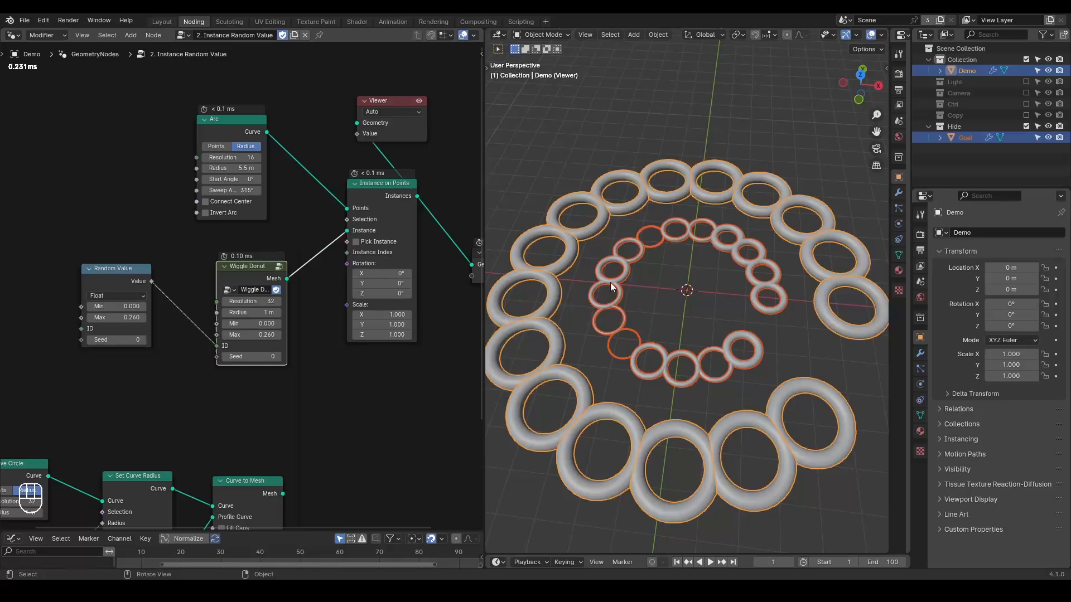
mouse_move(251, 335)
mouse_down()
mouse_move(295, 335)
mouse_move(256, 335)
mouse_up()
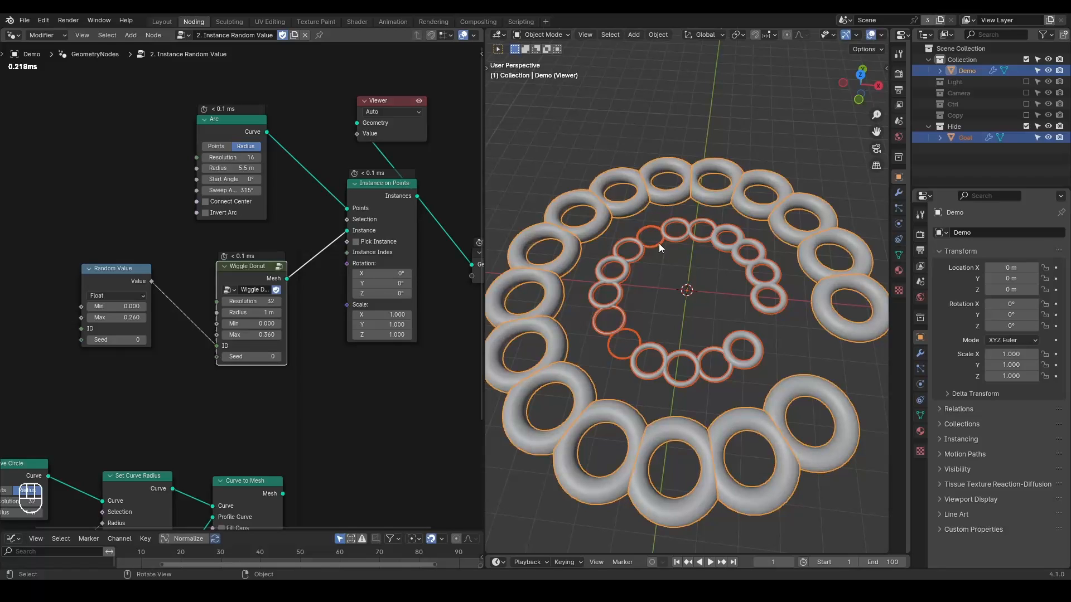
mouse_move(216, 346)
mouse_down()
mouse_move(217, 356)
mouse_move(217, 345)
mouse_up()
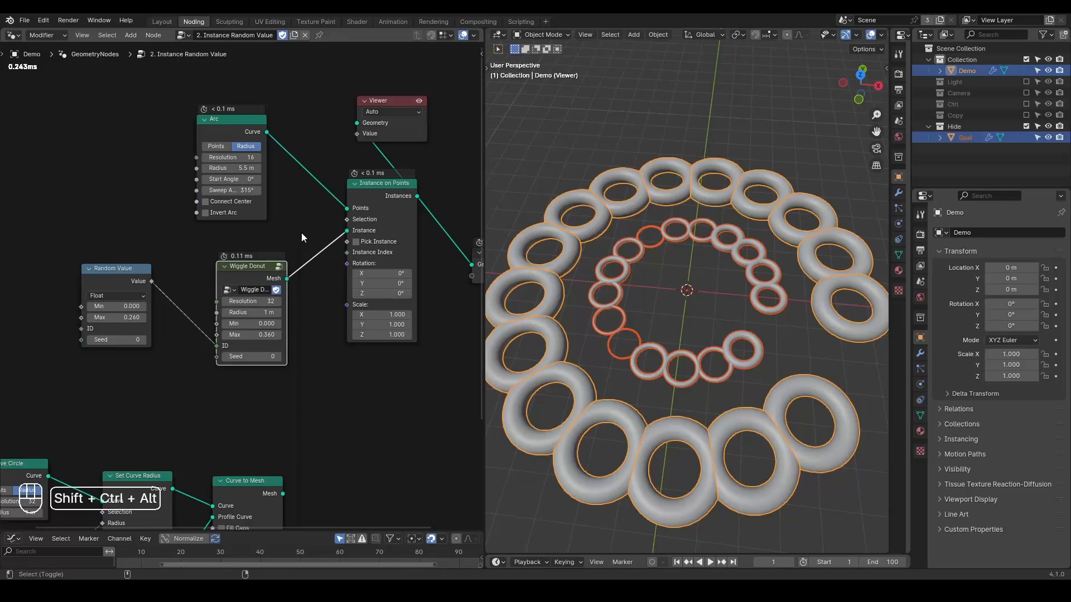
- Delete the Viewer node and move the duplicated Random Value down beside the ring-building nodes
key(ctrl+alt+shift+q)
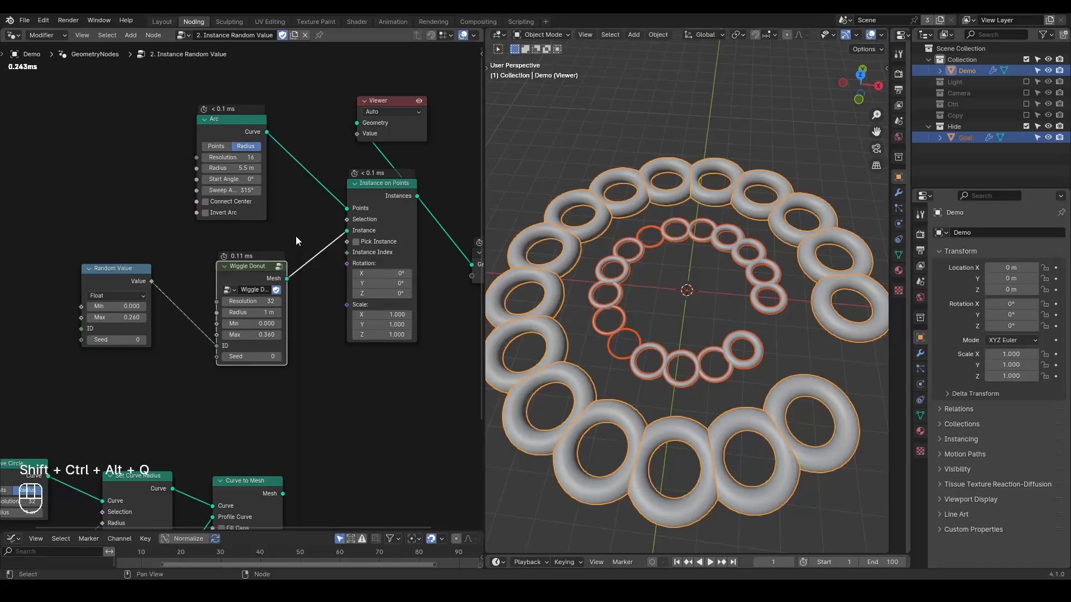
click(401, 99)
key(x)
middle_drag(191, 322, 355, 162)
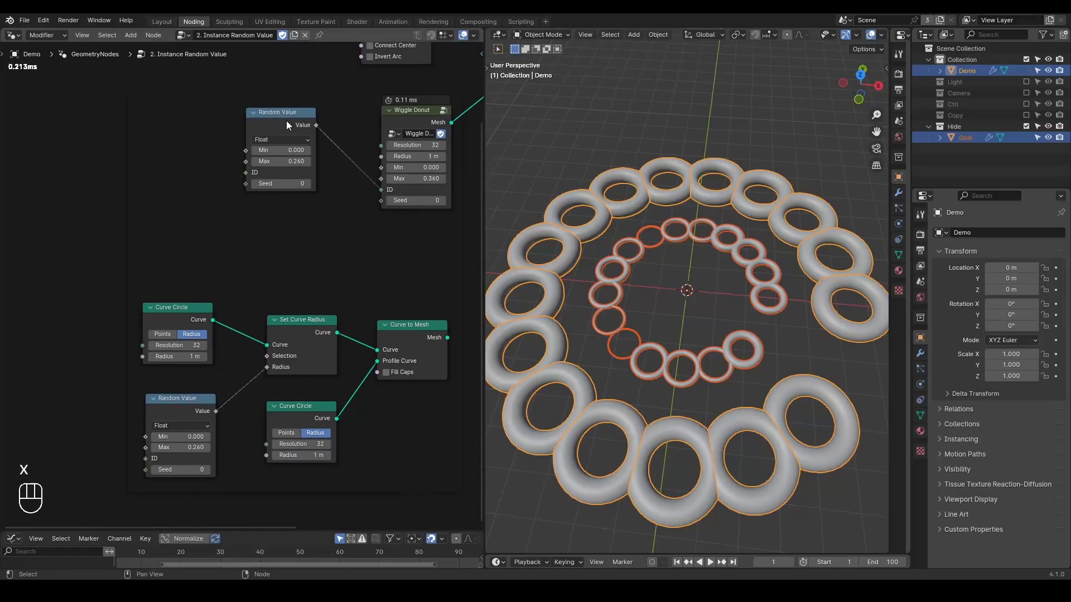
drag(286, 120, 74, 261)
middle_drag(363, 307, 317, 306)
scroll(316, 306, down, 2)
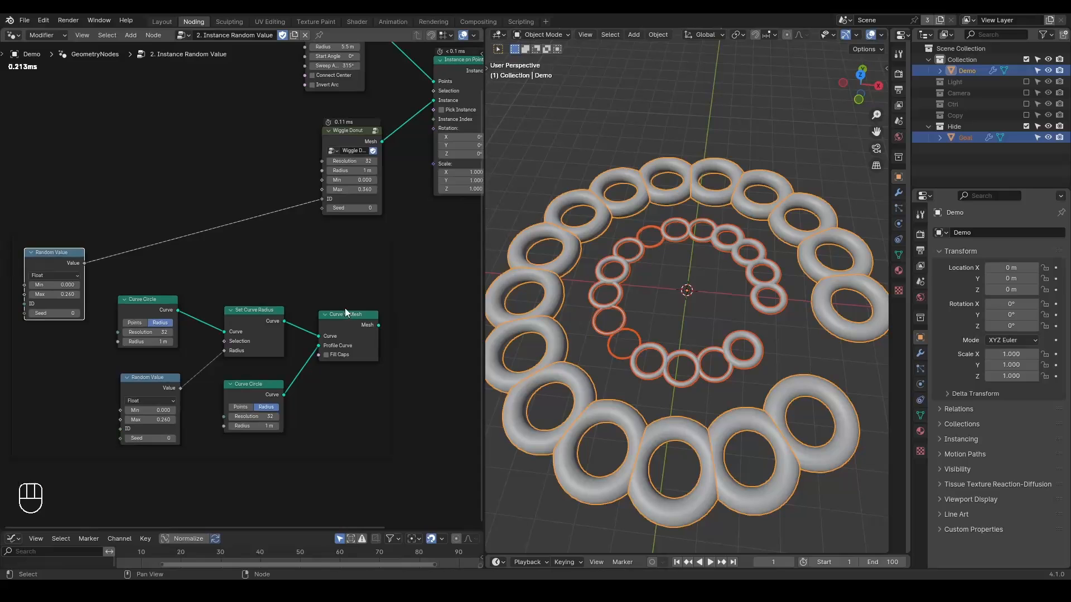
middle_drag(199, 277, 210, 276)
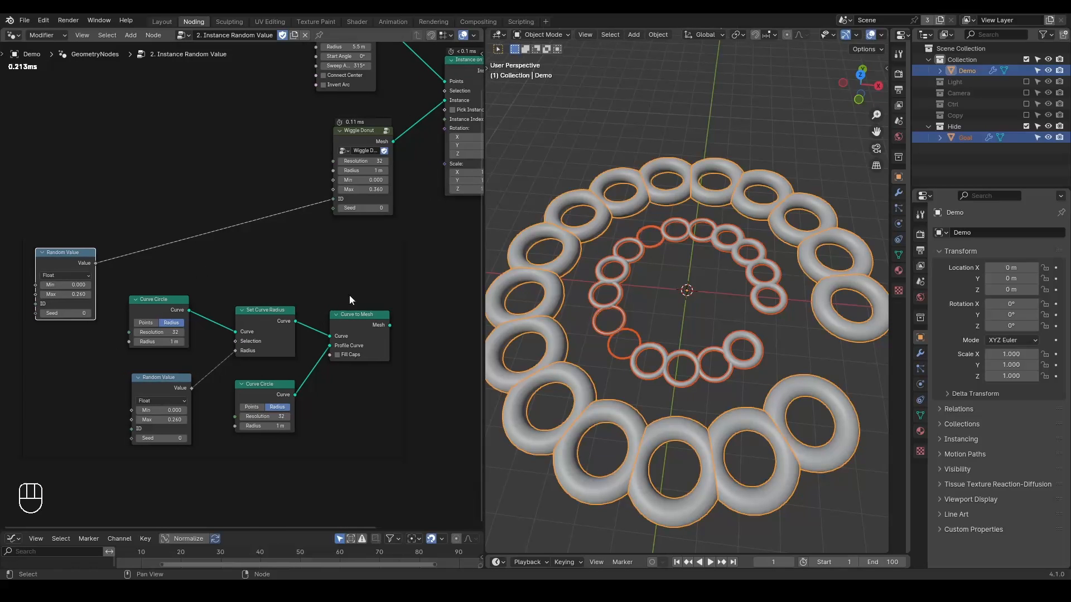
- Connect Curve to Mesh to the Instance input of Instance on Points, and the duplicated Random Value to the first Curve Circle's Resolution
drag(390, 325, 444, 105)
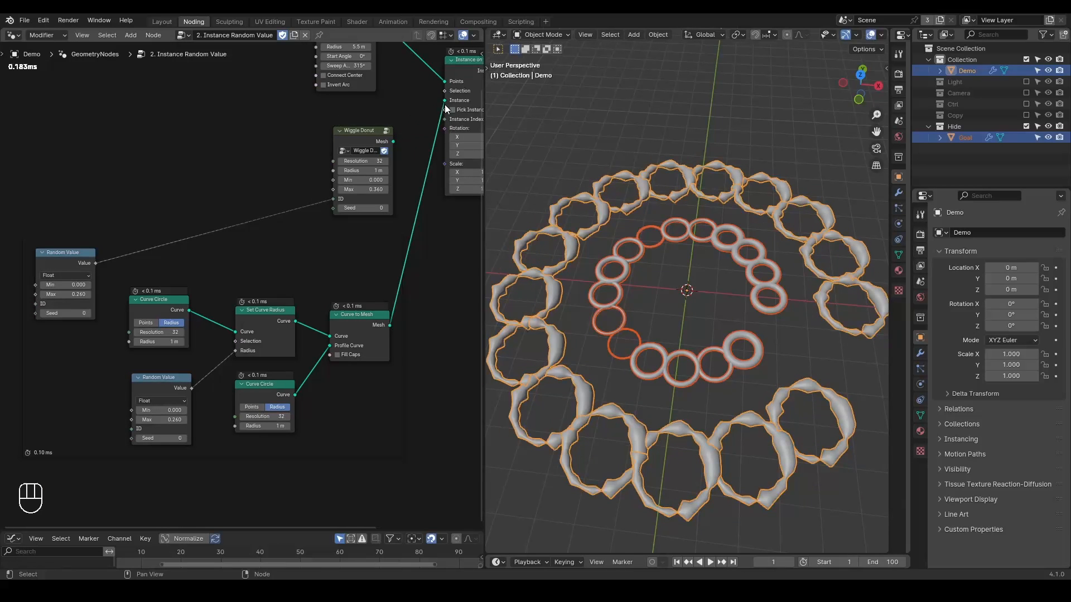
middle_drag(150, 285, 208, 261)
scroll(120, 248, up, 1)
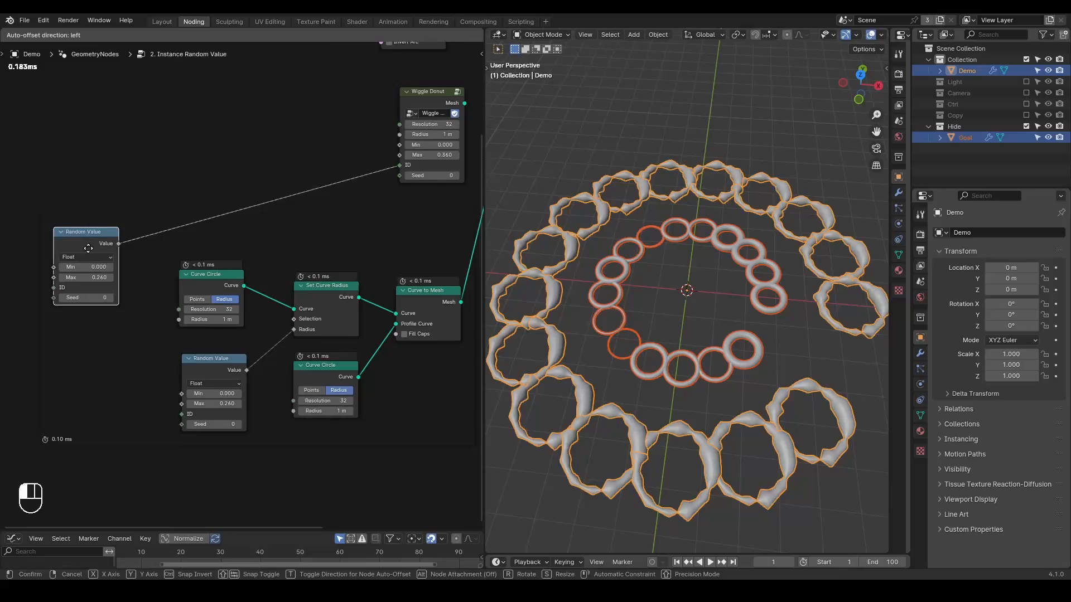
drag(117, 243, 183, 310)
middle_drag(183, 310, 203, 296)
scroll(148, 224, up, 1)
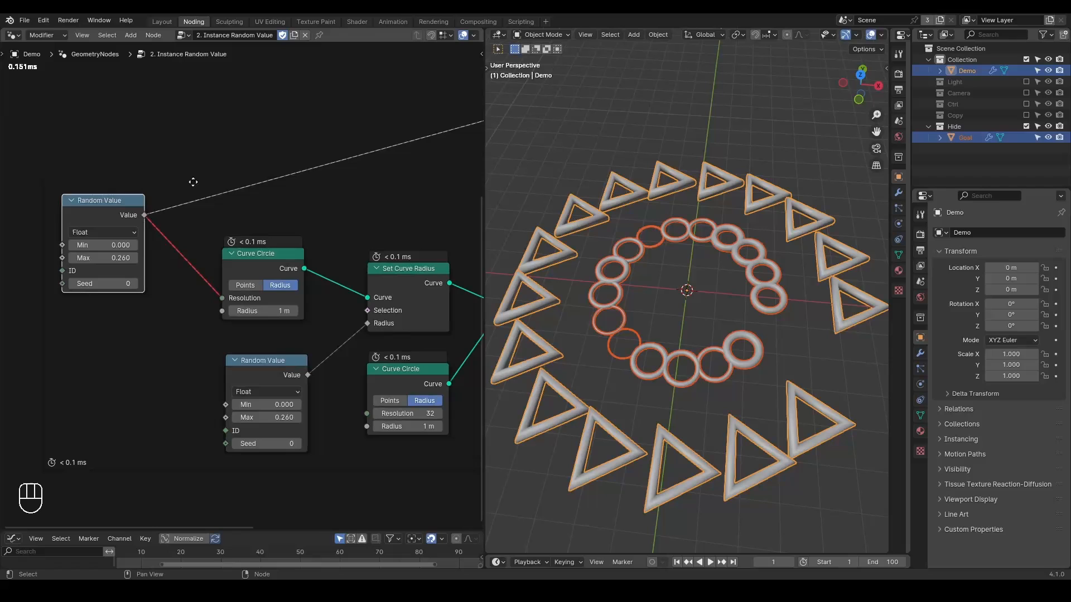
- Circle the duplicated Random Value's output, its ID input and the Curve Circle's Resolution input with annotation strokes
mouse_move(115, 177)
mouse_down()
mouse_move(120, 228)
mouse_move(92, 188)
mouse_up()
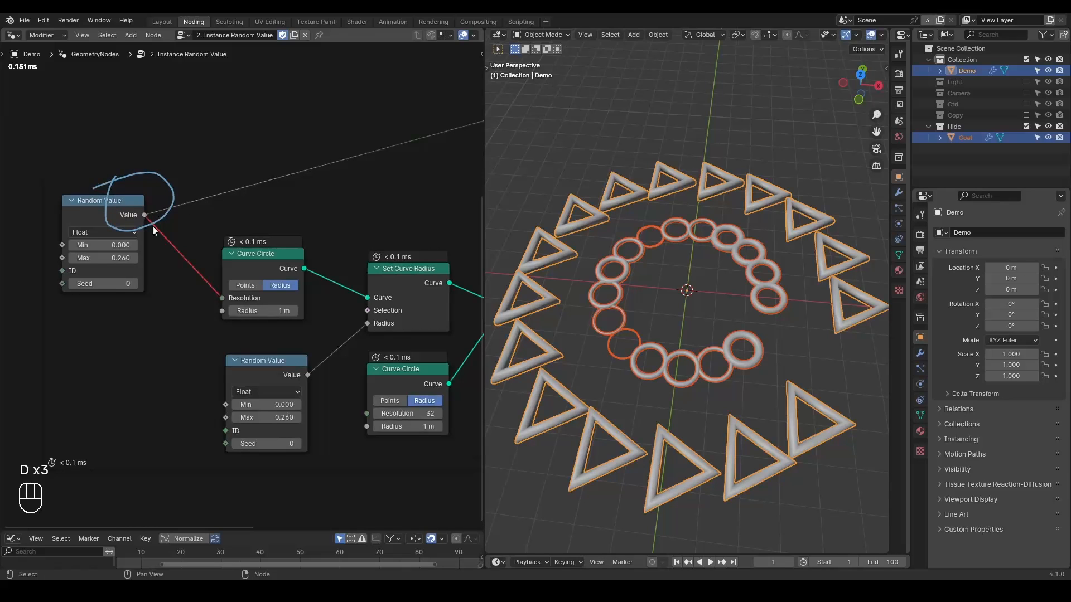
mouse_move(42, 273)
mouse_down()
mouse_move(84, 273)
mouse_move(48, 262)
mouse_move(47, 274)
mouse_up()
drag(200, 295, 190, 284)
- Cut the Random Value link to the first Curve Circle's Resolution and set that Resolution to -100
ctrl+right_drag(189, 246, 178, 295)
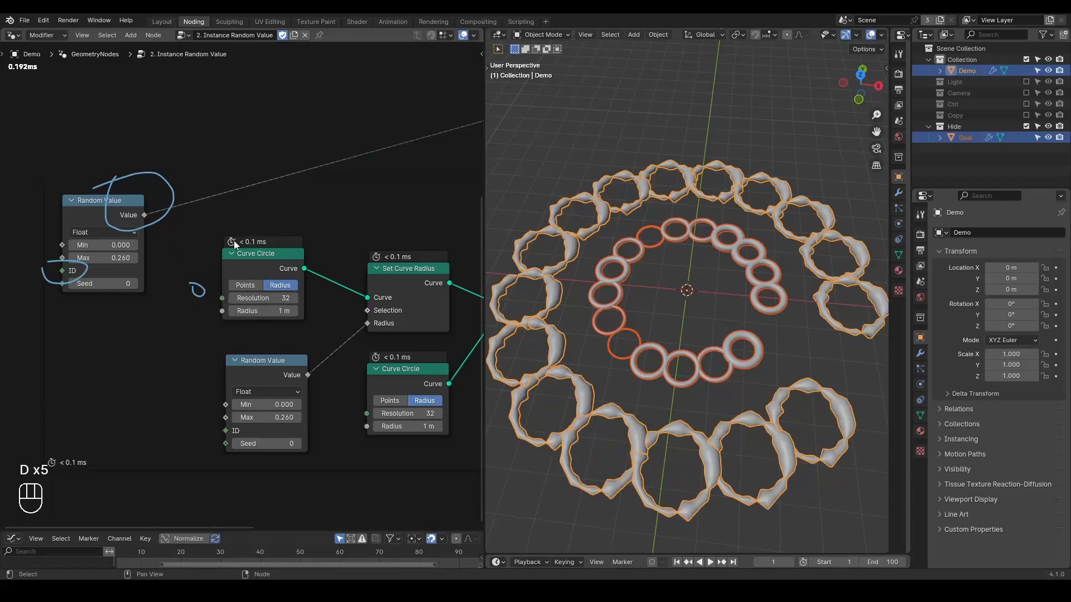
double_click(262, 297)
text(-100)
key(Return)
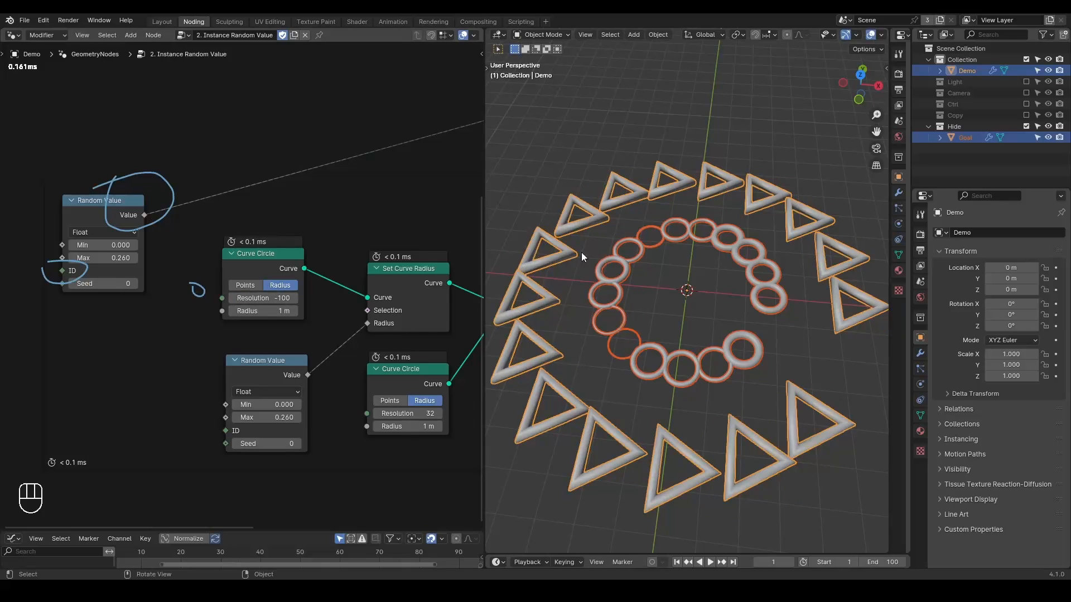
- Try a Resolution of 0 on the first Curve Circle, and set it to 3
drag(266, 294, 284, 294)
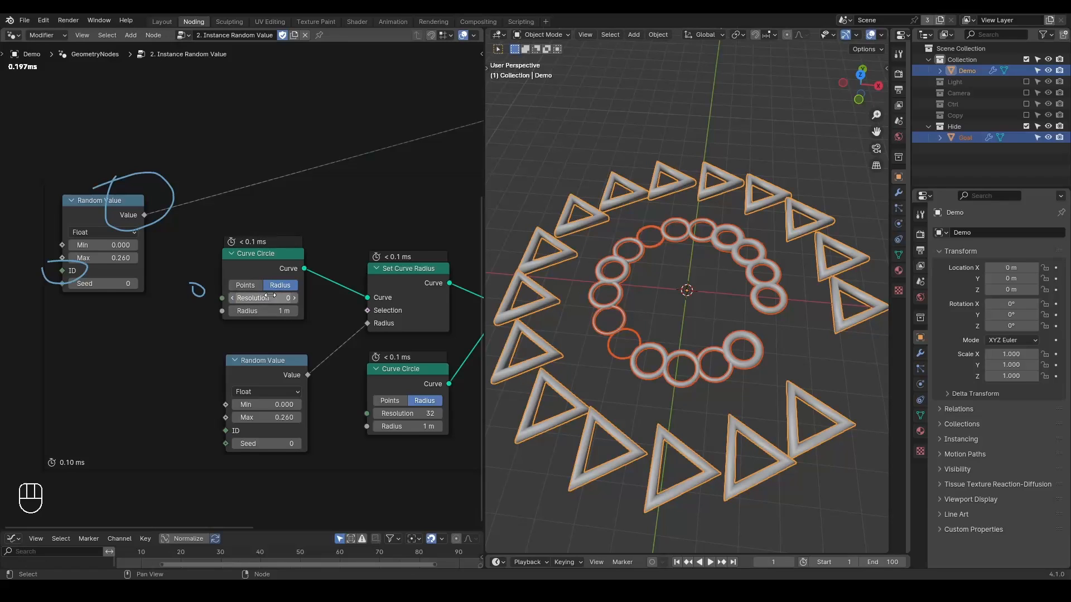
click(259, 302)
text(3)
click(315, 284)
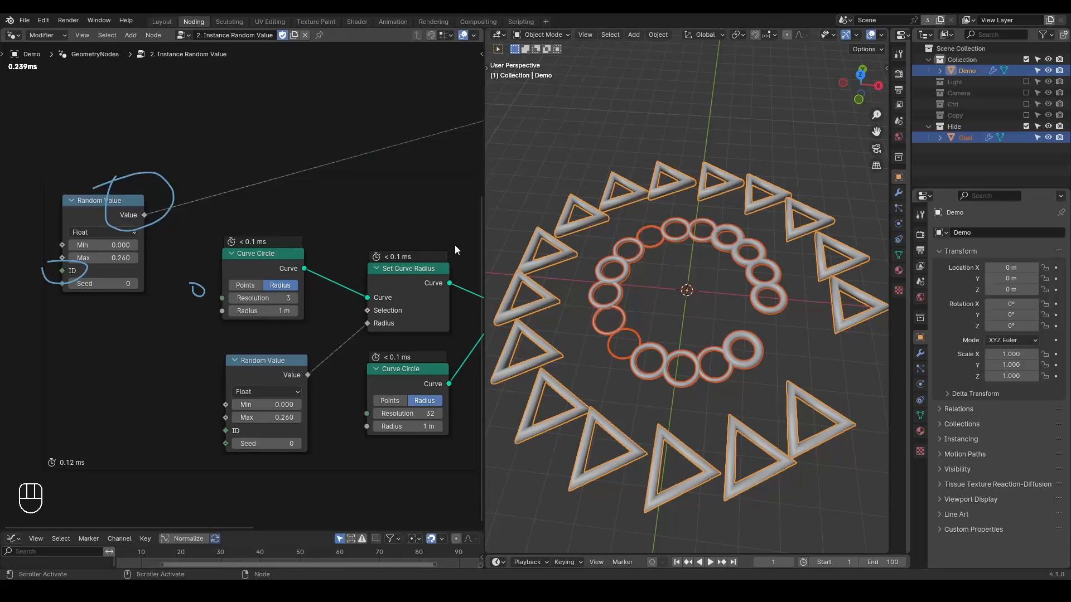
- Erase the annotation strokes and connect the duplicated Random Value to the ID of the Random Value driving Set Curve Radius
scroll(300, 323, down, 1)
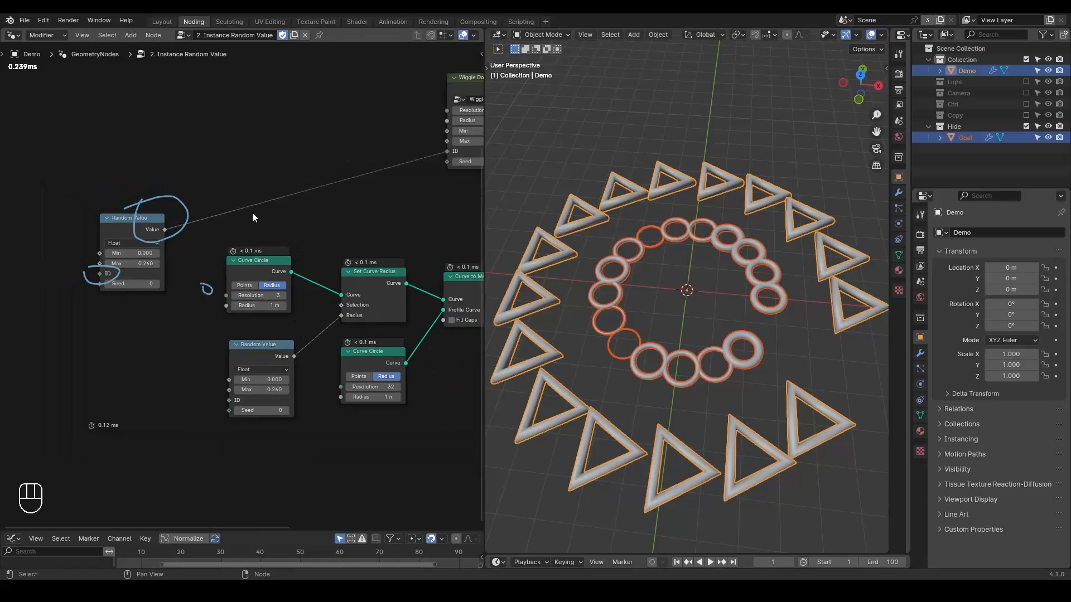
mouse_move(256, 226)
right_down()
mouse_move(76, 282)
mouse_move(227, 244)
right_up()
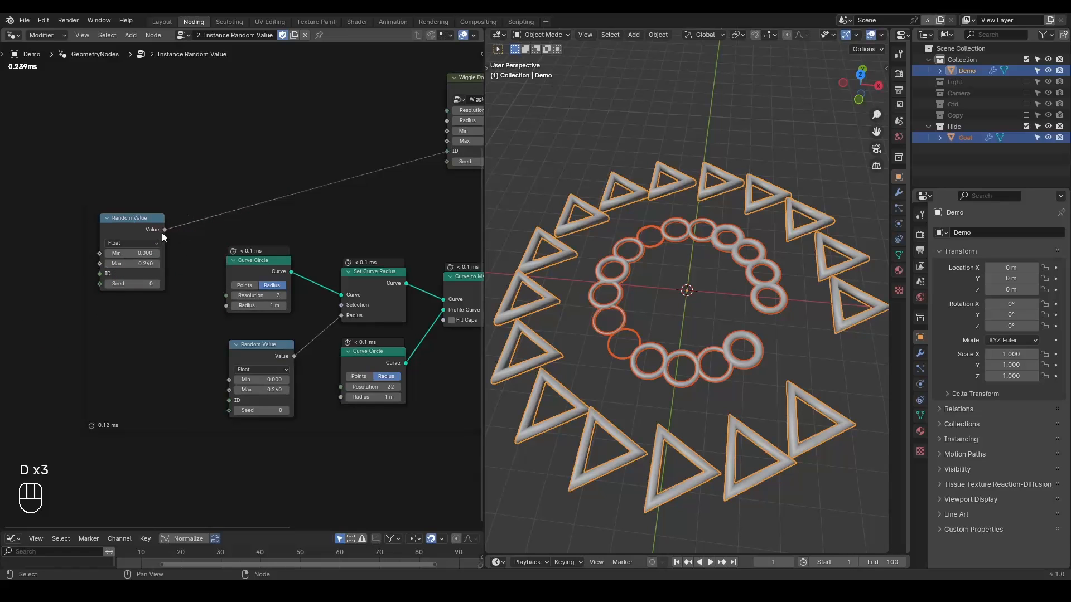
drag(161, 233, 229, 400)
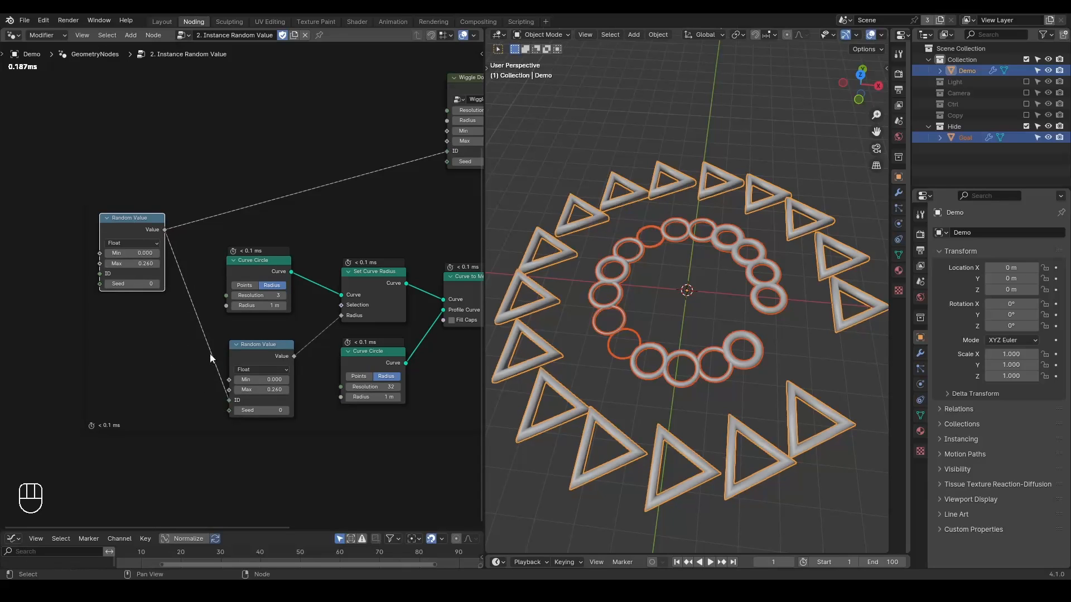
- Move the duplicated Random Value level with the one it feeds, and add three more copies in a row before it
drag(132, 228, 156, 344)
key(shift+d)
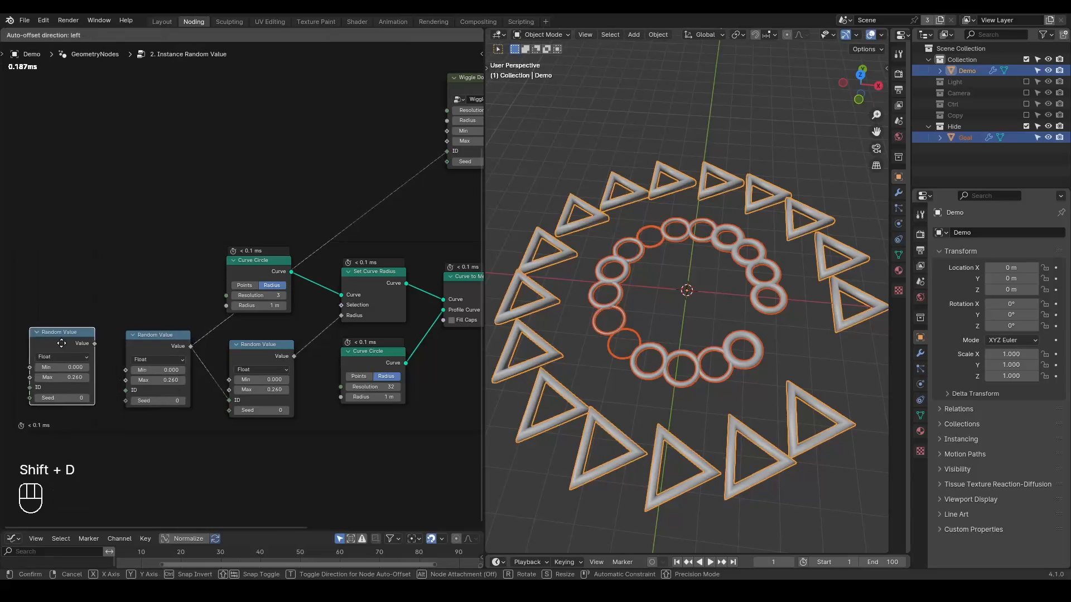
click(144, 300)
key(shift+d)
click(62, 304)
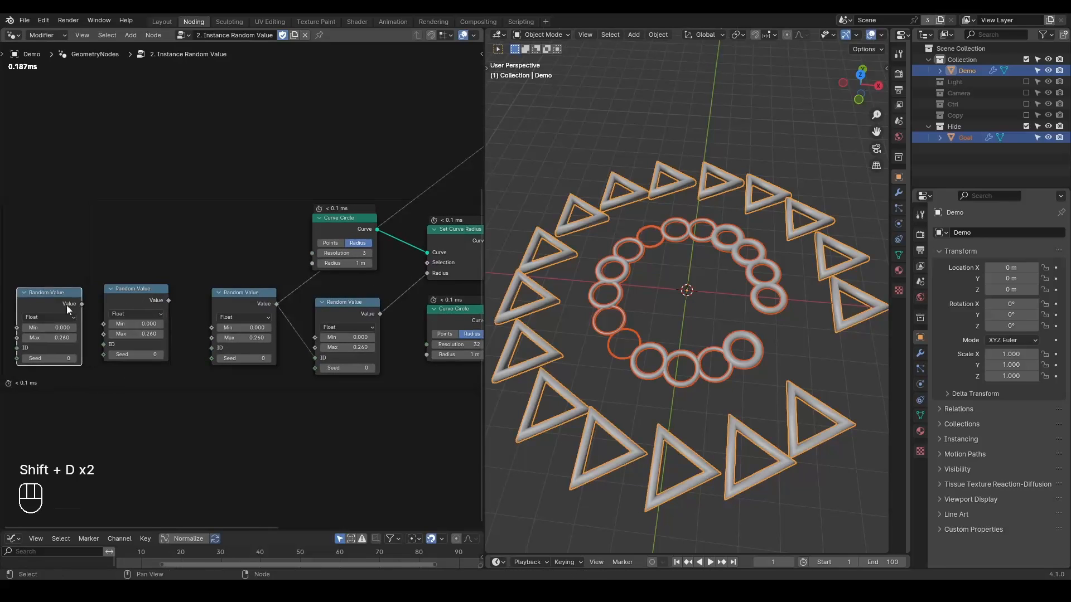
middle_drag(66, 306, 187, 283)
key(shift+d)
click(83, 285)
middle_drag(342, 343, 292, 335)
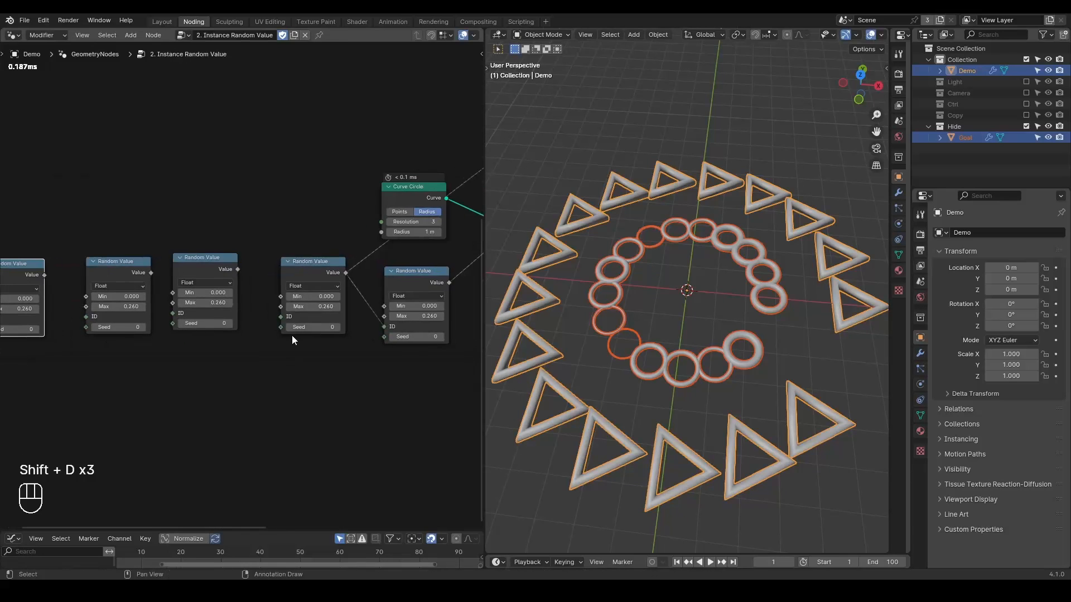
scroll(293, 336, down, 2)
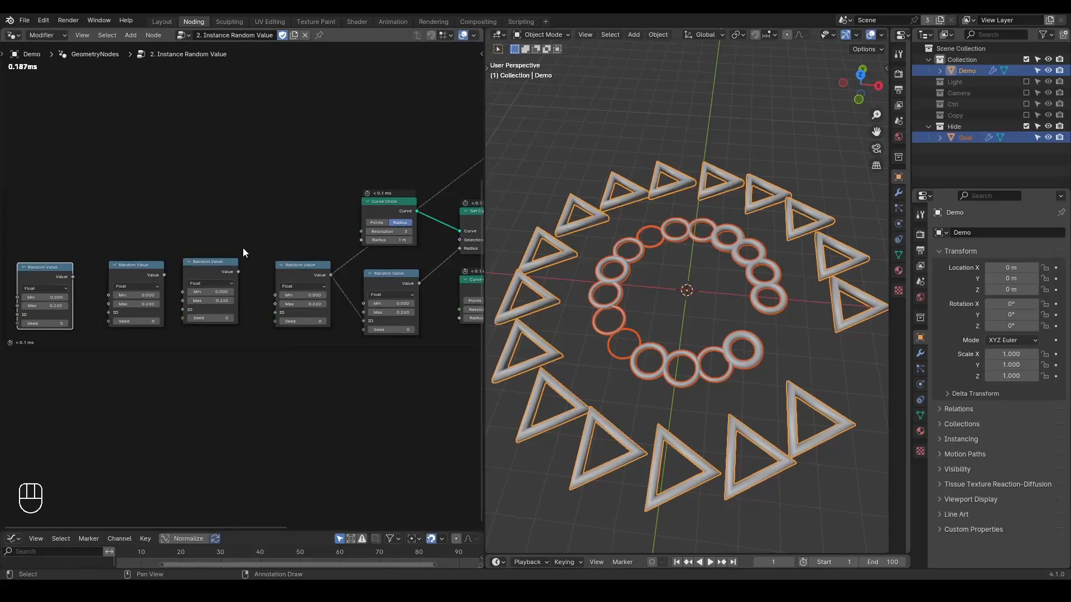
- Preview the Curve to Mesh output through a Viewer node and look at the triangle from straight above
middle_drag(258, 270, 123, 292)
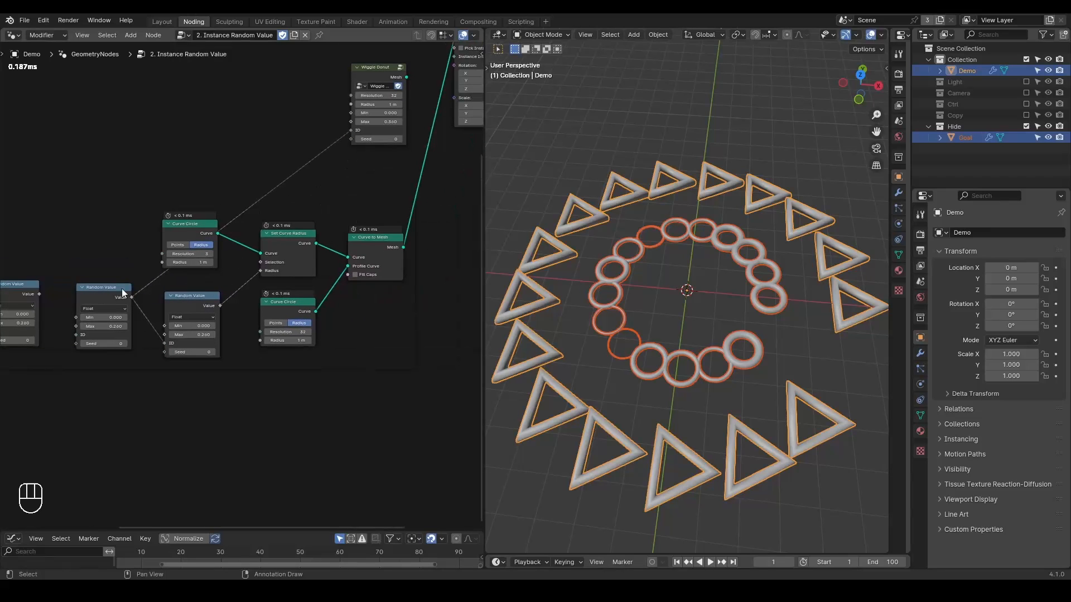
ctrl+shift+click(381, 251)
scroll(670, 310, up, 3)
scroll(670, 311, up, 2)
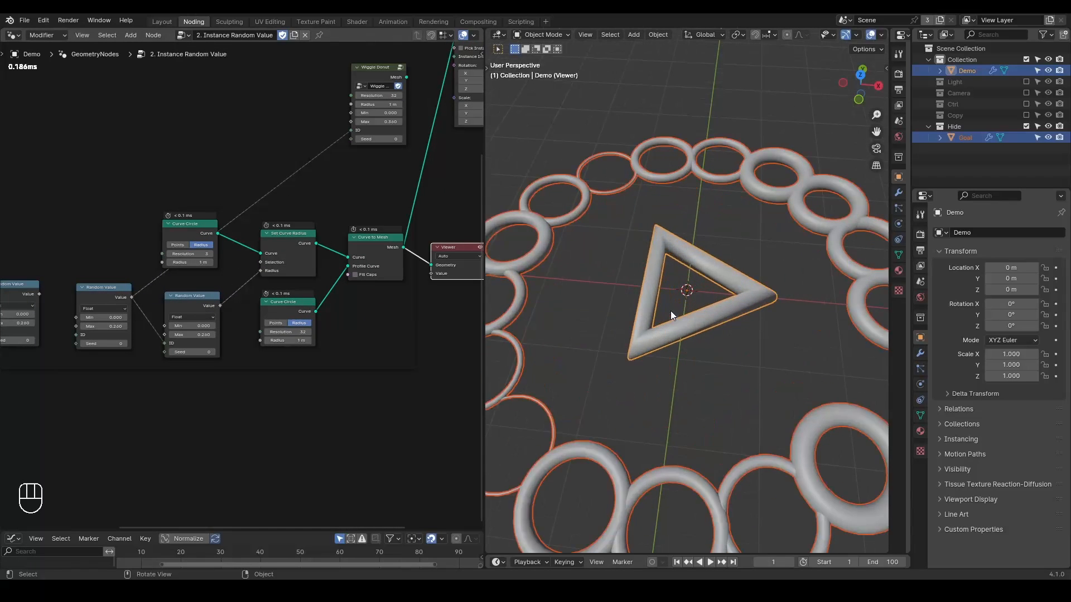
middle_drag(670, 310, 687, 315)
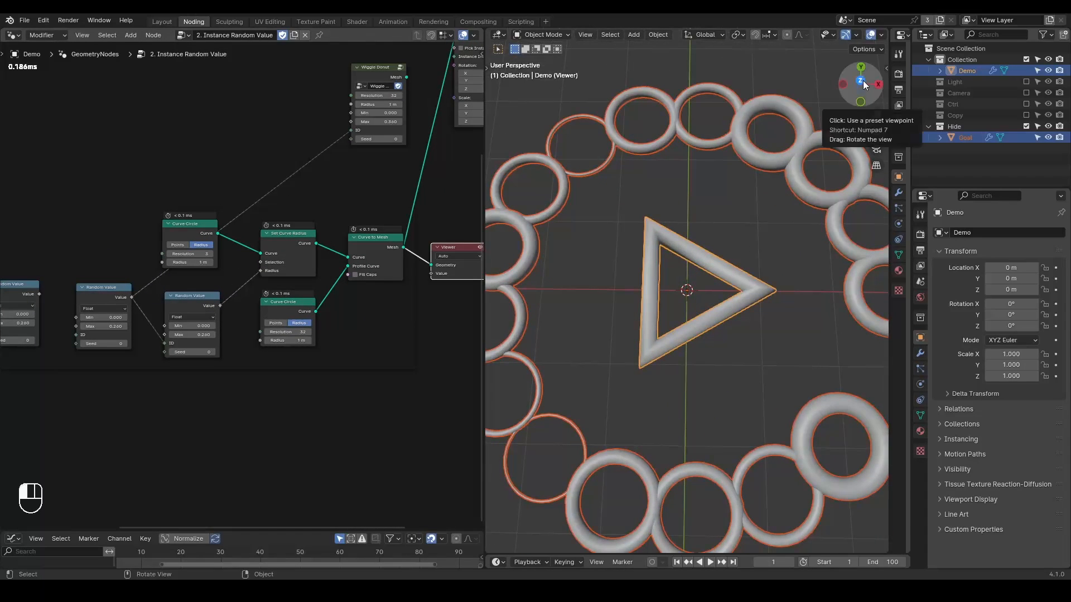
click(862, 81)
- Handwrite "0 1" beneath the Random Value that feeds the last one's ID, and set its Max to 5000
scroll(197, 351, up, 3)
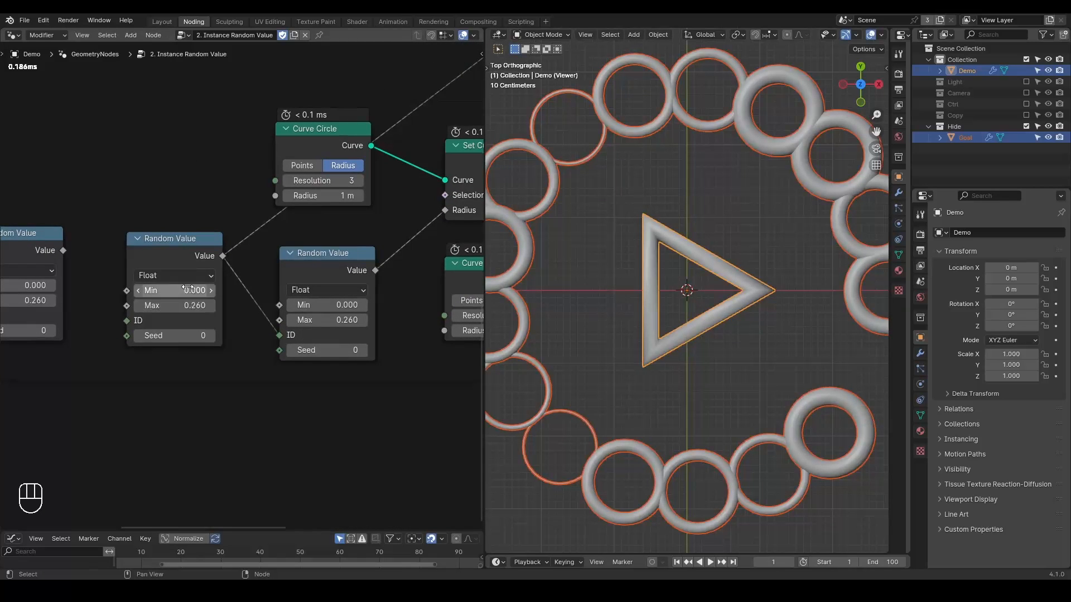
key(d)
drag(186, 378, 173, 446)
mouse_move(137, 398)
mouse_down()
mouse_move(139, 419)
mouse_move(139, 395)
mouse_up()
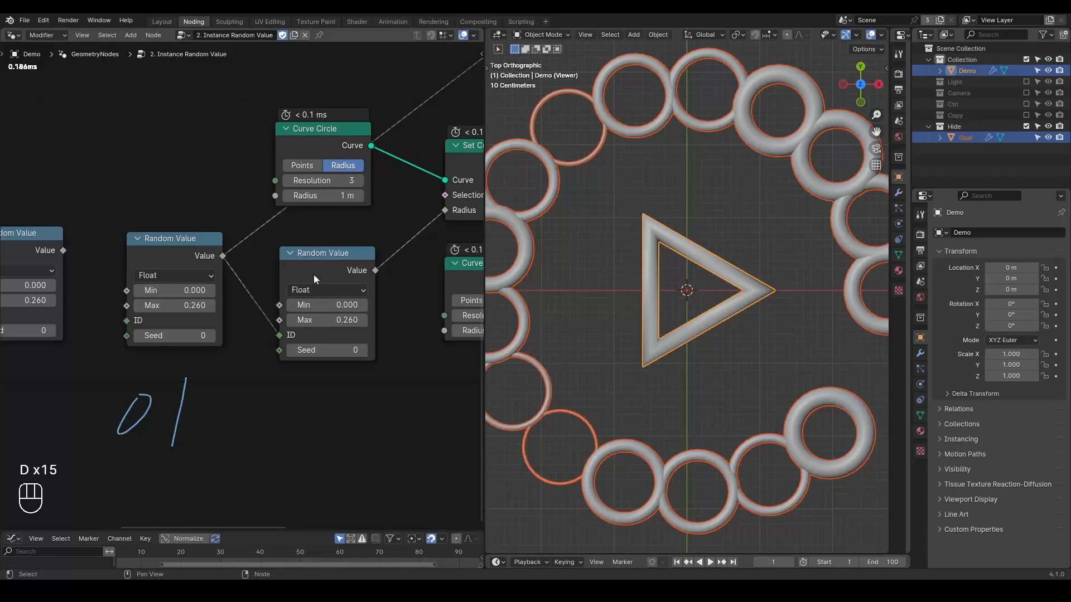
click(166, 305)
text(5000)
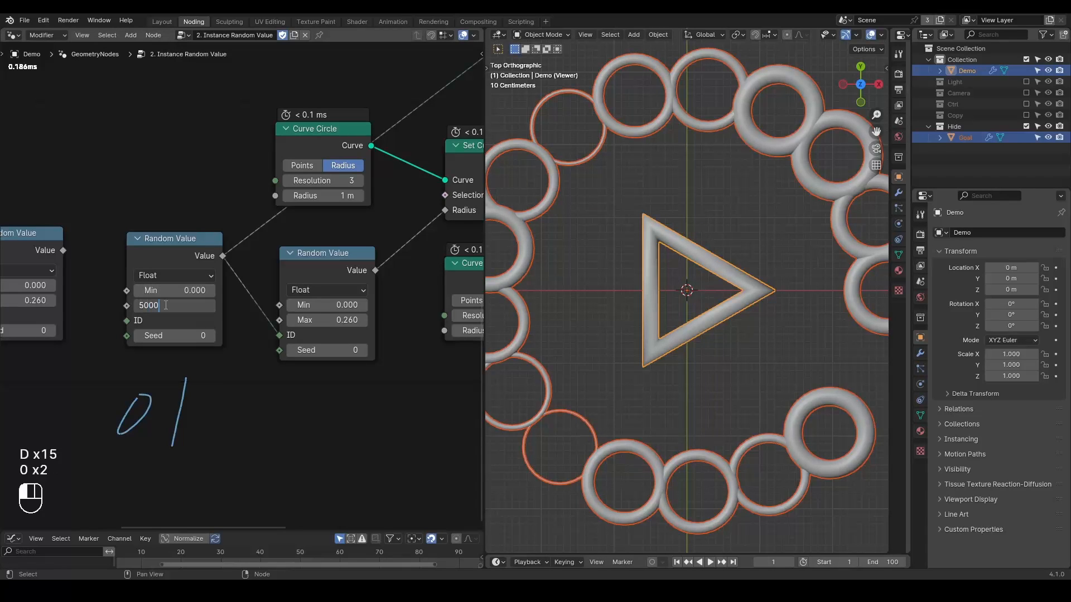
key(Return)
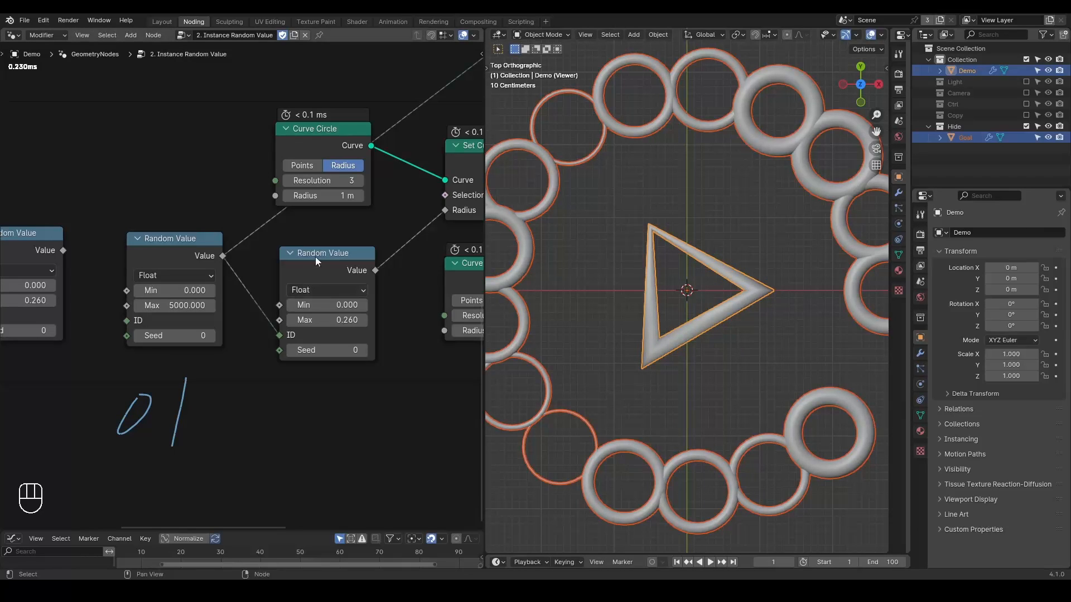
- Delete the three spare Random Value nodes, duplicate the one with Max 5000, and connect the copy to the original's ID
middle_drag(61, 250, 193, 216)
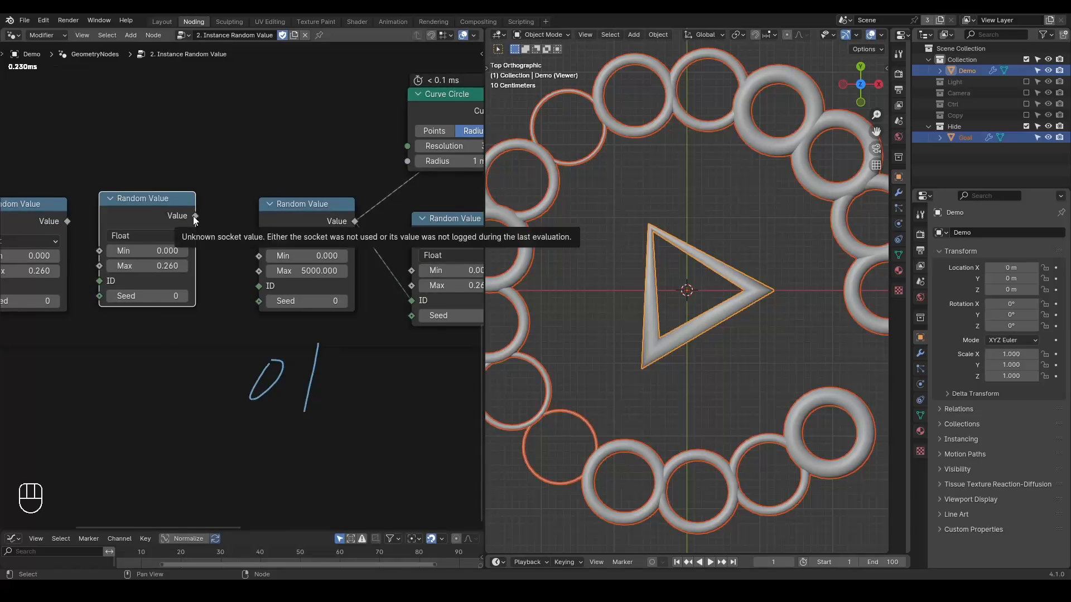
middle_drag(323, 216, 391, 214)
drag(252, 85, 53, 351)
key(x)
click(383, 227)
key(shift+d)
click(209, 231)
drag(251, 222, 328, 268)
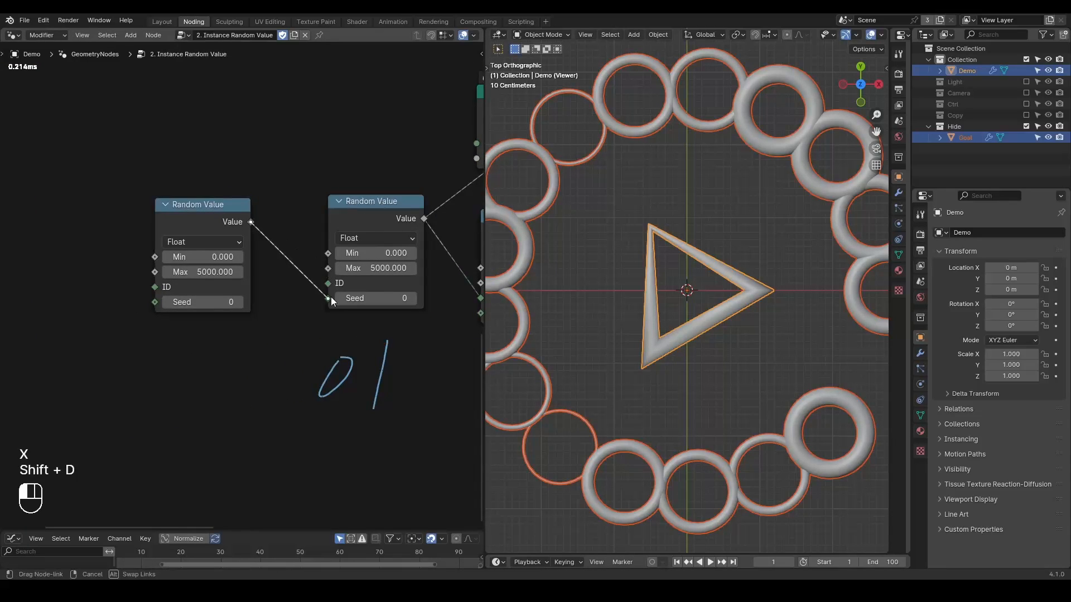
- Duplicate the newest Random Value once more and chain the copy into its ID input
scroll(296, 307, down, 1)
key(shift+d)
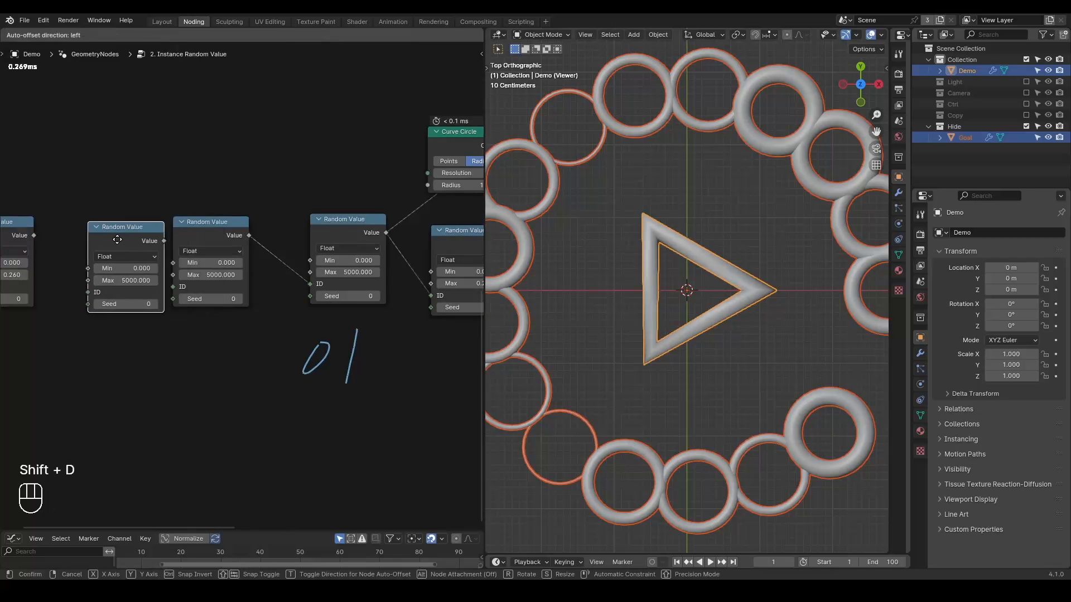
click(111, 237)
drag(145, 240, 177, 286)
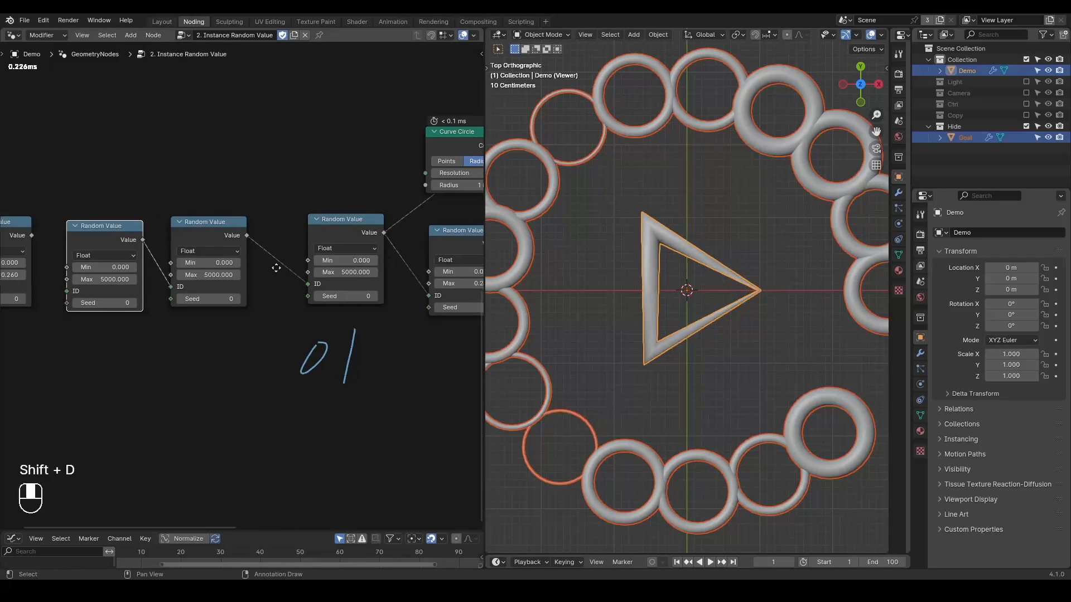
- Circle the Curve input of the Set Curve Radius node with an annotation stroke
scroll(236, 282, down, 2)
middle_drag(224, 327, 182, 335)
key(d)
mouse_move(396, 211)
mouse_down()
mouse_move(421, 223)
mouse_move(393, 204)
mouse_up()
- Cut the link into Wiggle Donut's ID and connect its Mesh output to the Instance input of Instance on Points
middle_drag(383, 208, 195, 299)
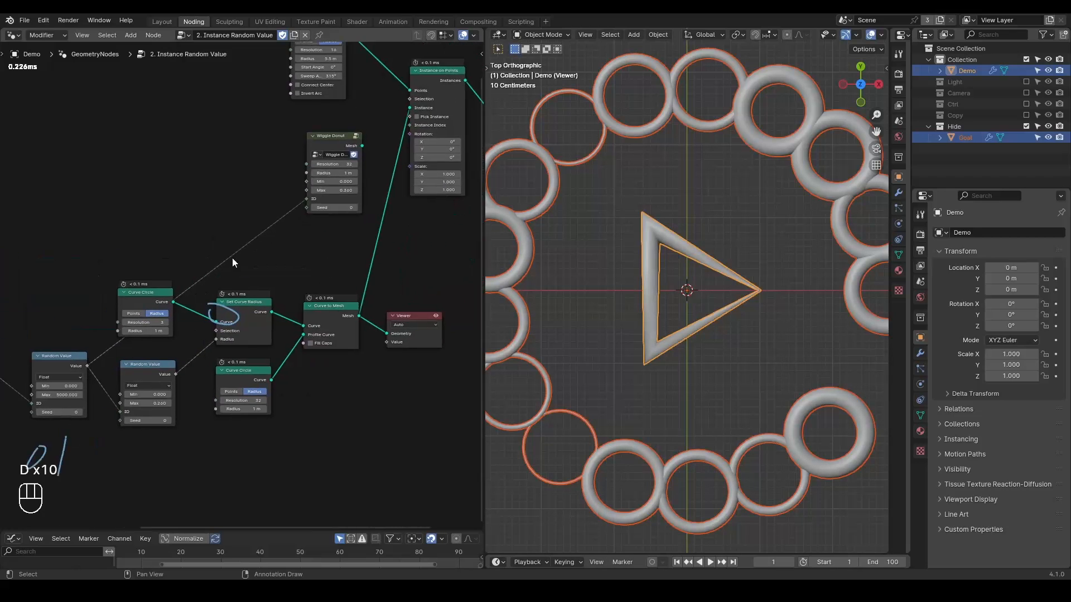
scroll(233, 256, down, 2)
ctrl+right_drag(255, 219, 276, 260)
drag(344, 166, 383, 135)
middle_drag(355, 190, 336, 274)
scroll(323, 273, up, 4)
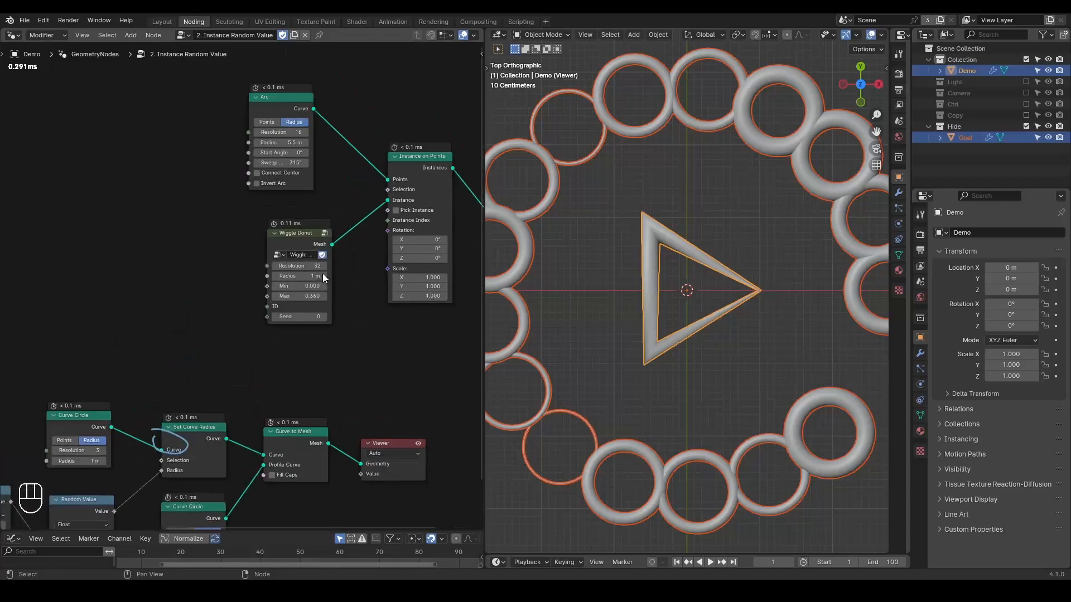
- Circle the Instance input of Instance on Points and the Arc node with annotation strokes
scroll(323, 274, up, 1)
middle_drag(270, 216, 249, 213)
key(d)
mouse_move(360, 184)
mouse_down()
mouse_move(406, 186)
mouse_move(359, 185)
mouse_up()
drag(286, 231, 242, 232)
middle_drag(242, 232, 369, 223)
scroll(368, 223, down, 3)
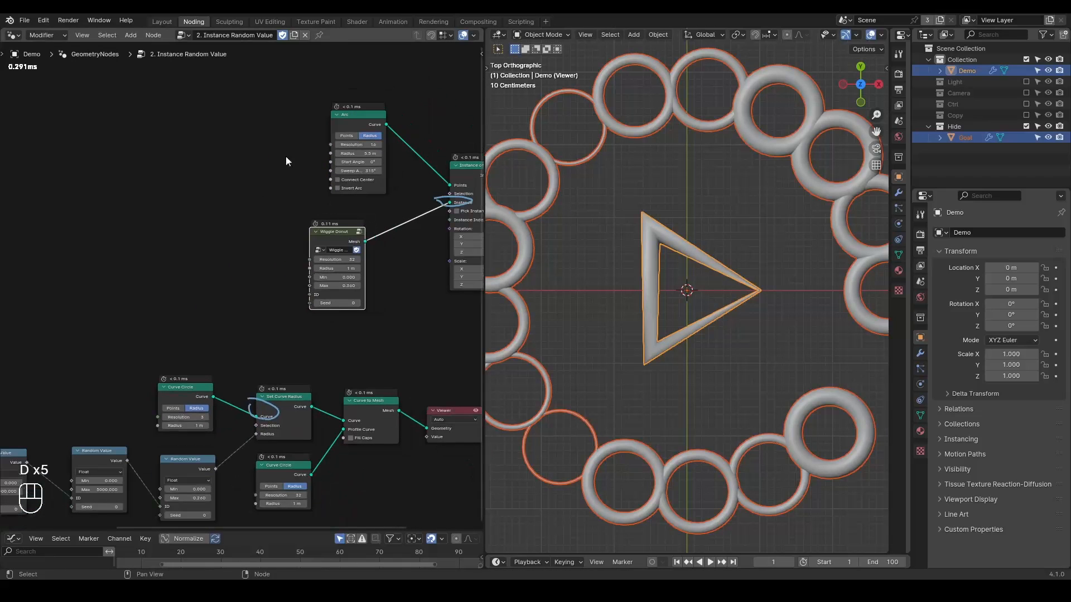
click(330, 101)
mouse_move(351, 98)
mouse_down()
mouse_move(325, 117)
mouse_move(364, 105)
mouse_up()
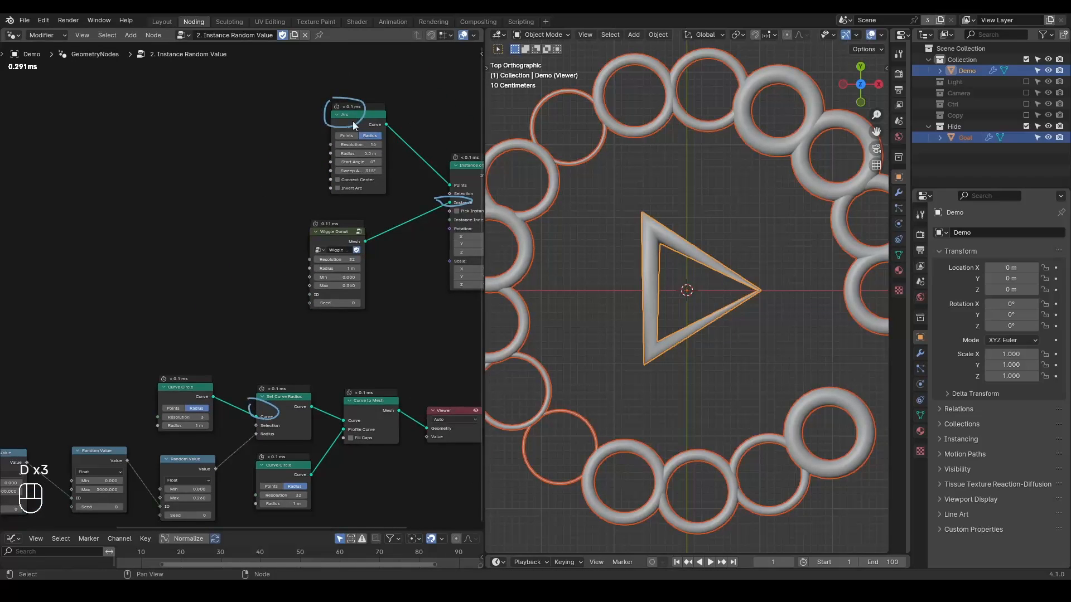
- Draw an annotation box around the Wiggle Donut node and the empty area before it
key(d)
mouse_move(114, 227)
mouse_down()
mouse_move(423, 217)
mouse_move(421, 324)
mouse_up()
mouse_move(107, 228)
mouse_down()
mouse_move(110, 307)
mouse_move(417, 316)
mouse_up()
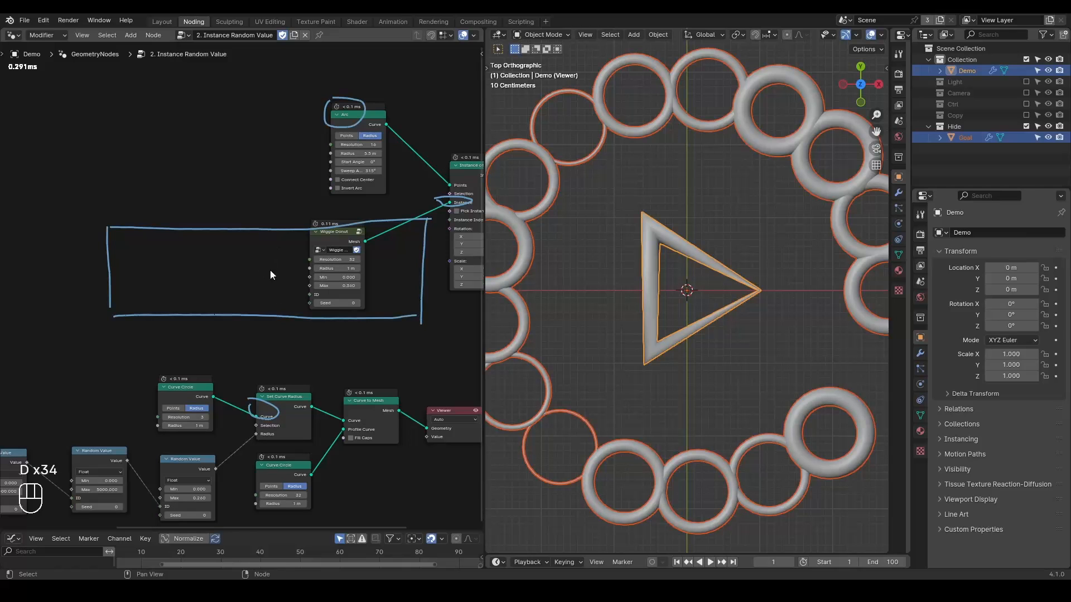
key(shift+ctrl+alt+w)
key(shift+ctrl+alt+q)
- Detach the Random Value feeding the last one's ID, move it beside Wiggle Donut, and connect it to Wiggle Donut's Radius
middle_drag(207, 286, 240, 175)
scroll(189, 346, up, 2)
alt+drag(102, 389, 232, 149)
middle_drag(231, 149, 189, 276)
drag(241, 255, 328, 275)
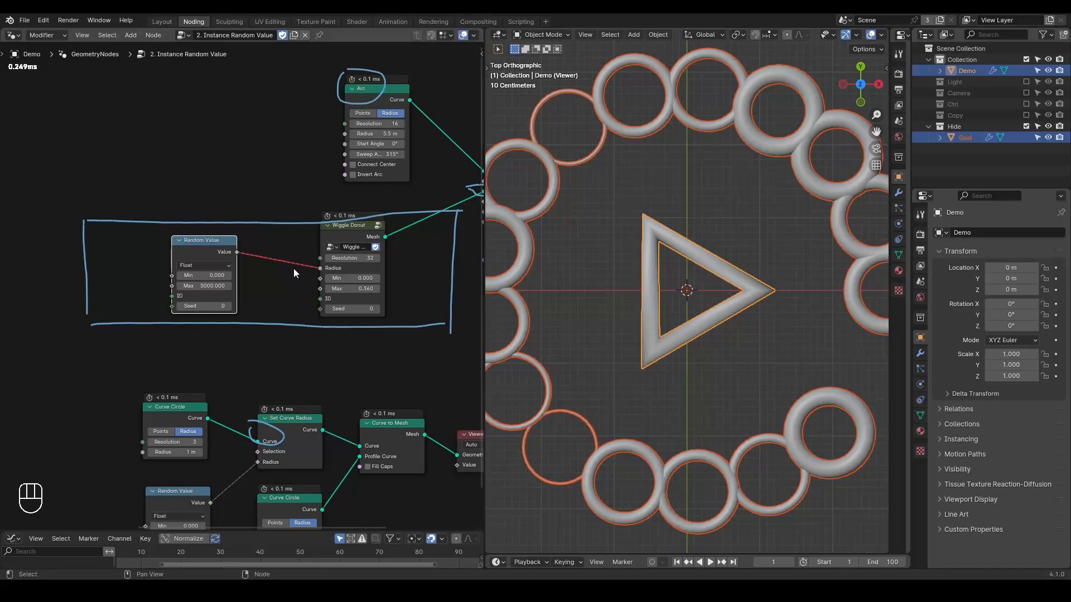
- Erase the annotations around Arc, Instance and Wiggle Donut, and move Arc well ahead of the nodes and Random Value closer to Wiggle Donut
scroll(294, 270, down, 1)
middle_drag(300, 297, 258, 289)
mouse_move(259, 288)
right_down()
mouse_move(131, 227)
mouse_move(53, 296)
mouse_move(371, 306)
mouse_move(340, 222)
mouse_move(169, 127)
mouse_move(292, 113)
right_up()
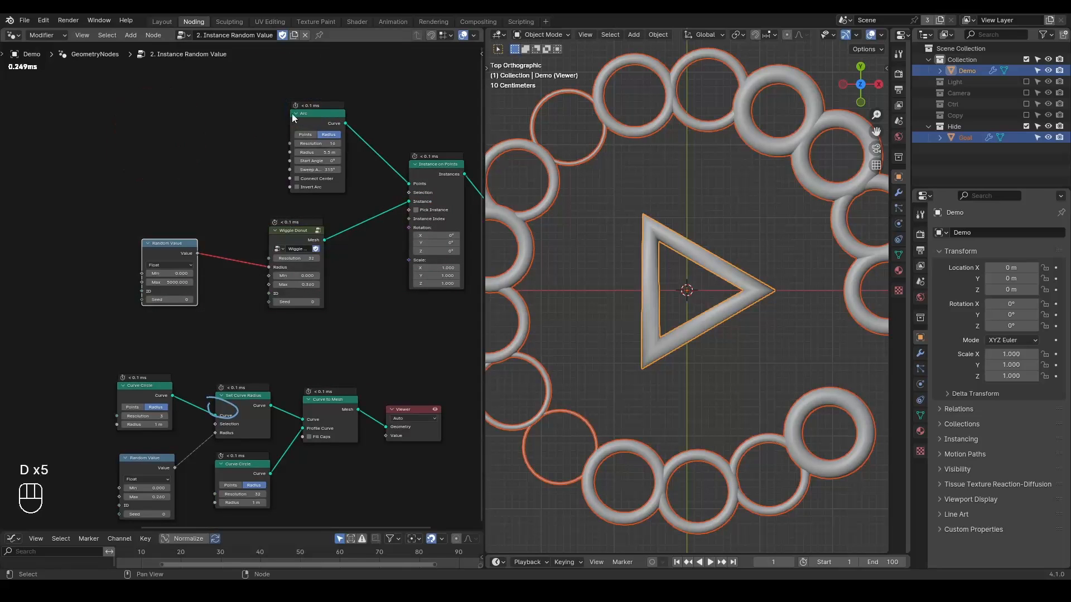
drag(319, 115, 59, 126)
scroll(139, 174, up, 2)
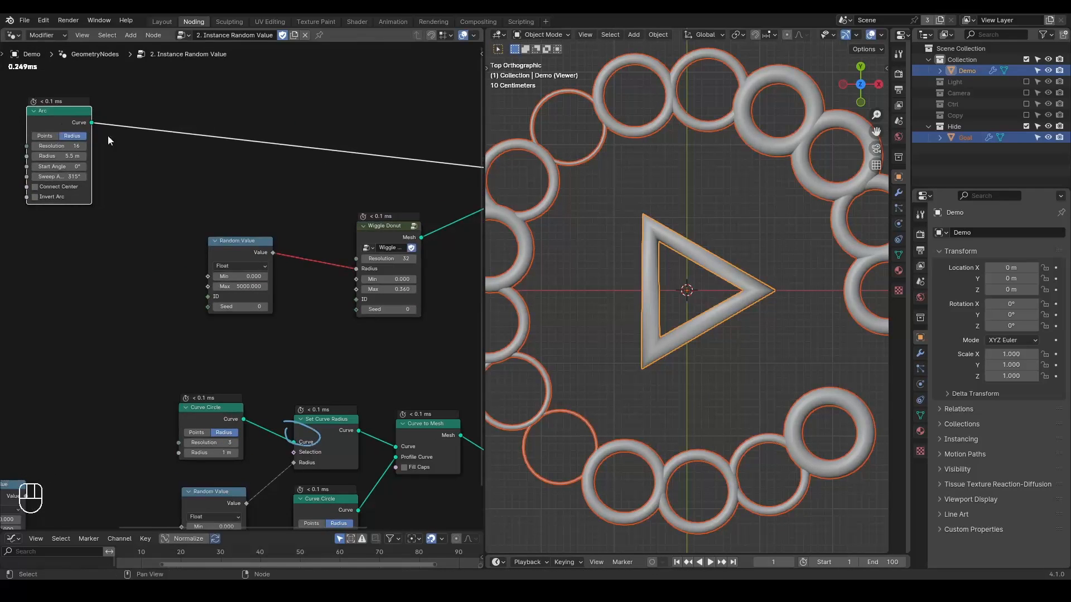
drag(225, 248, 255, 249)
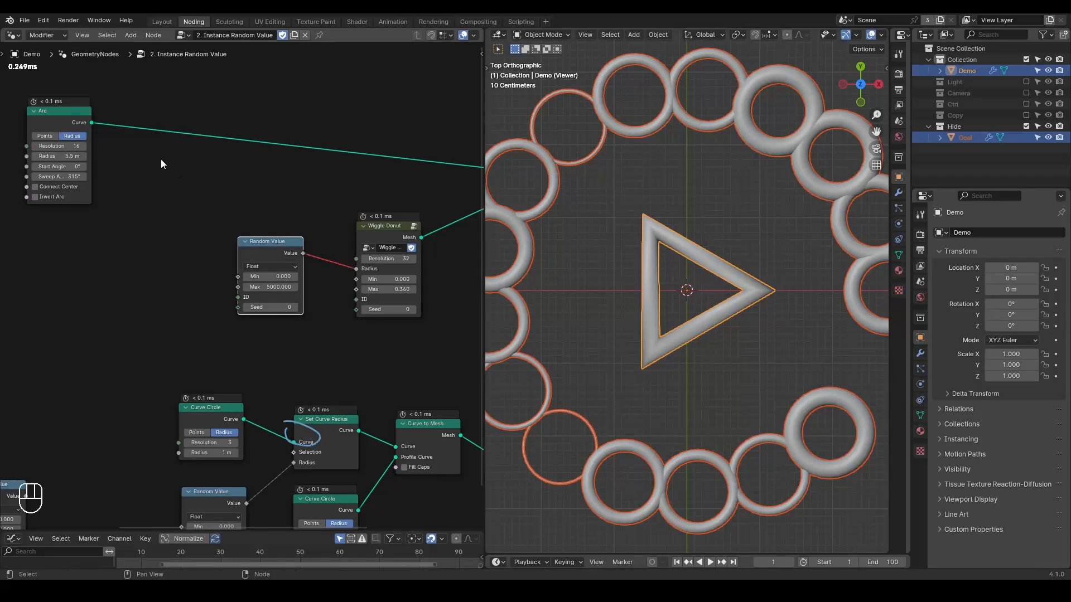
- Insert a Capture Attribute node on the link between Arc and Instance on Points
key(ctrl+a)
text(capture)
key(Return)
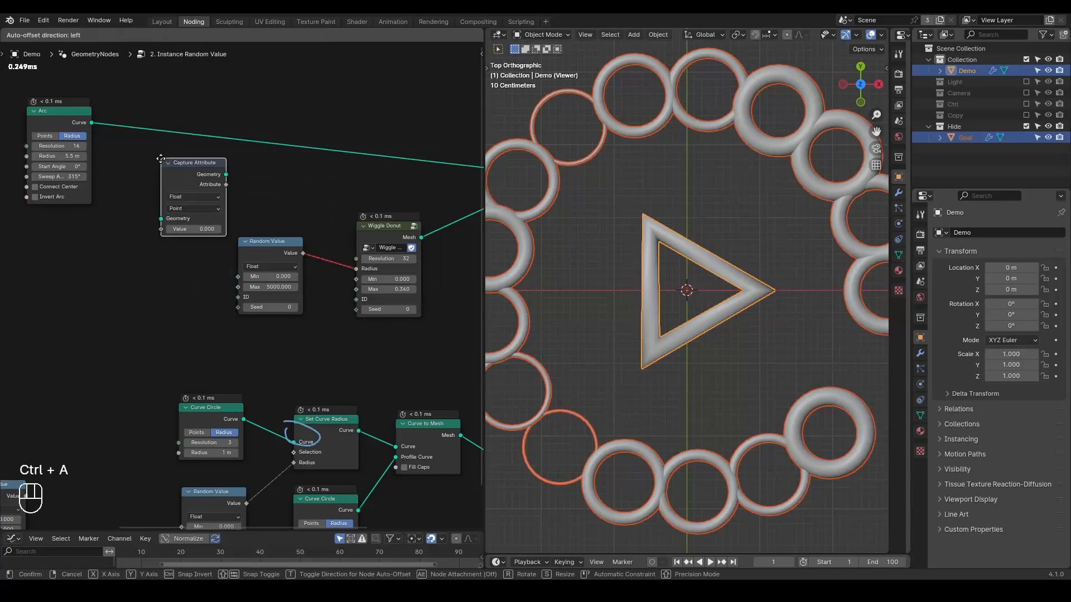
click(133, 111)
- Add a Sample Index node and place it below Capture Attribute
key(ctrl+a)
text(samp)
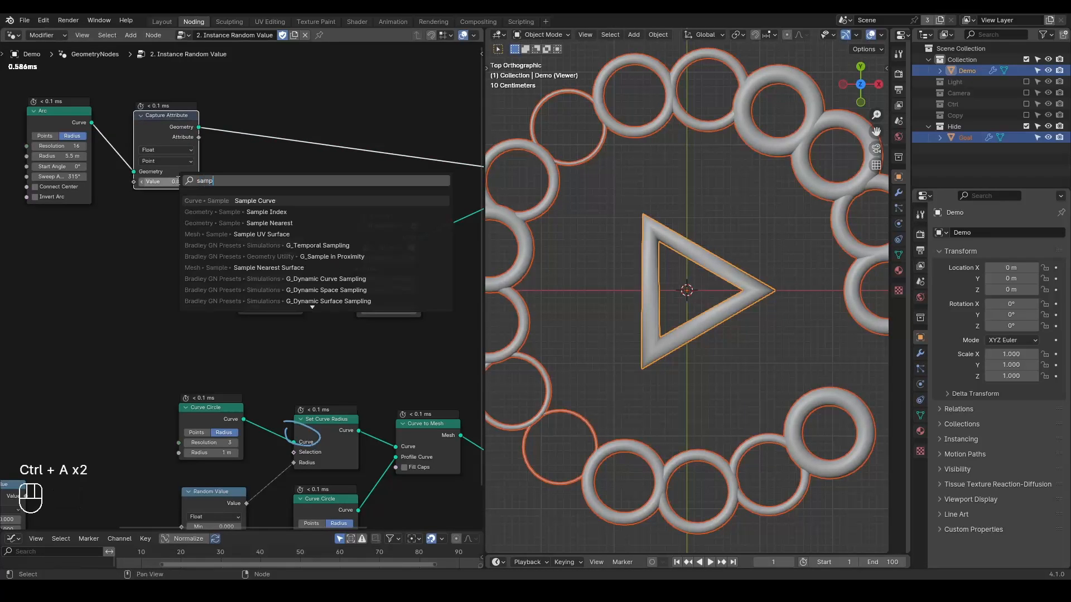
text(le index)
key(Return)
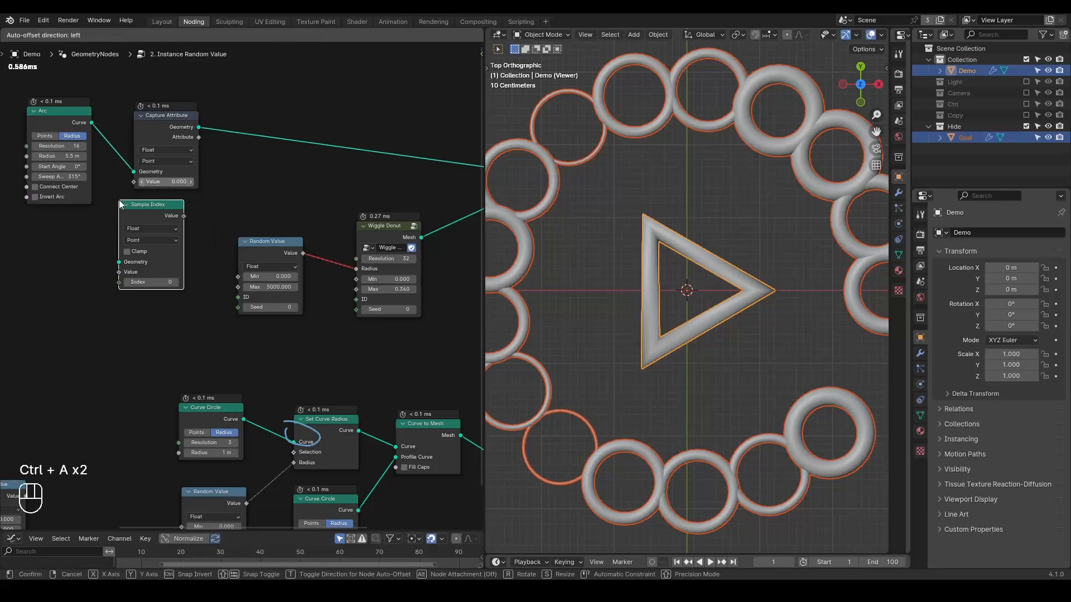
click(120, 201)
middle_drag(306, 176, 277, 185)
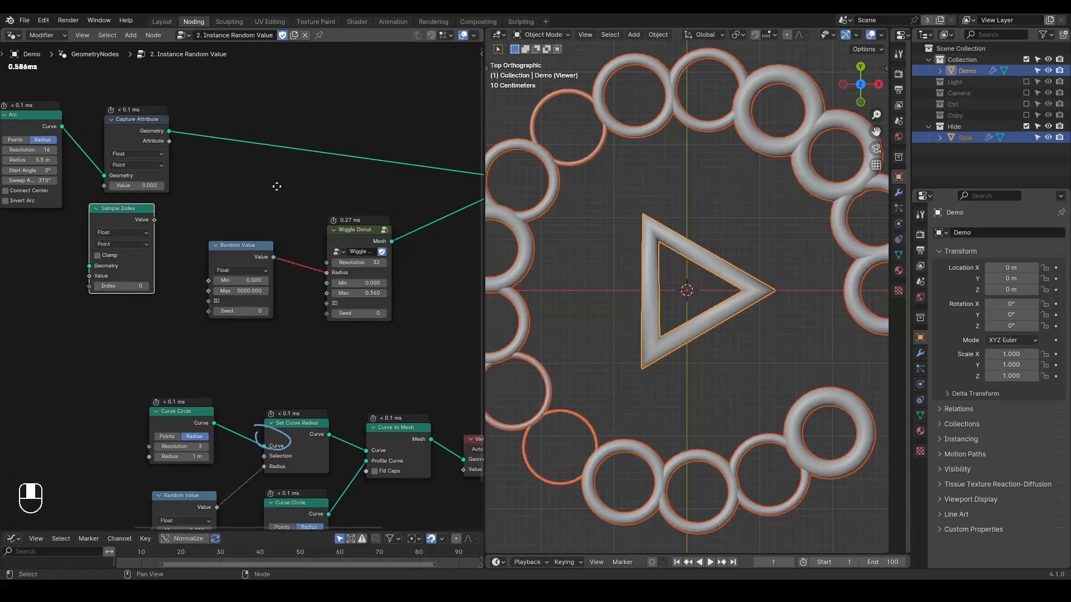
scroll(277, 187, down, 1)
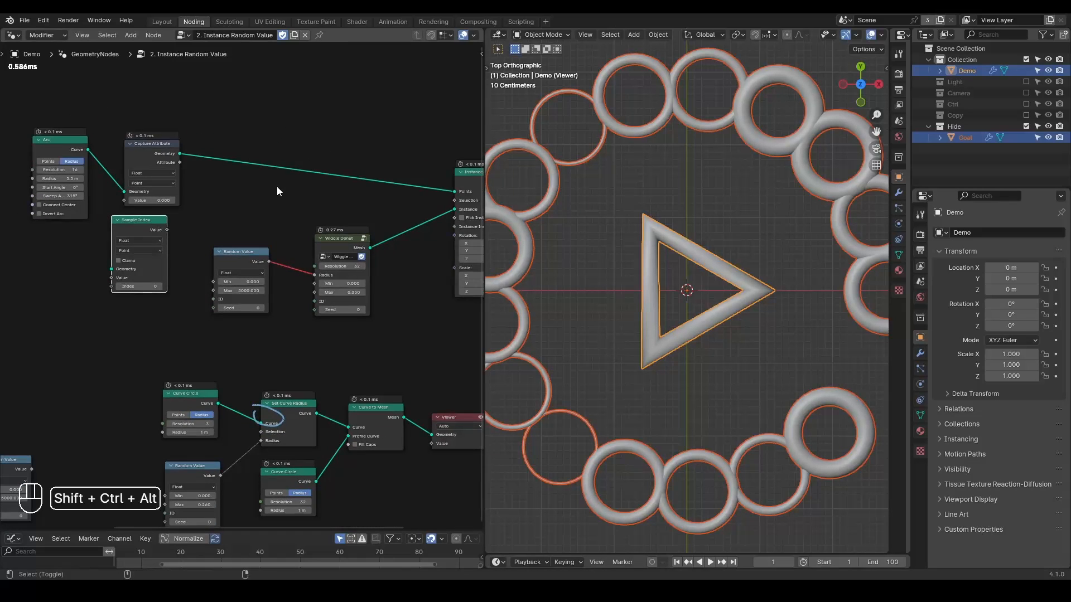
key(shift+ctrl+alt+q)
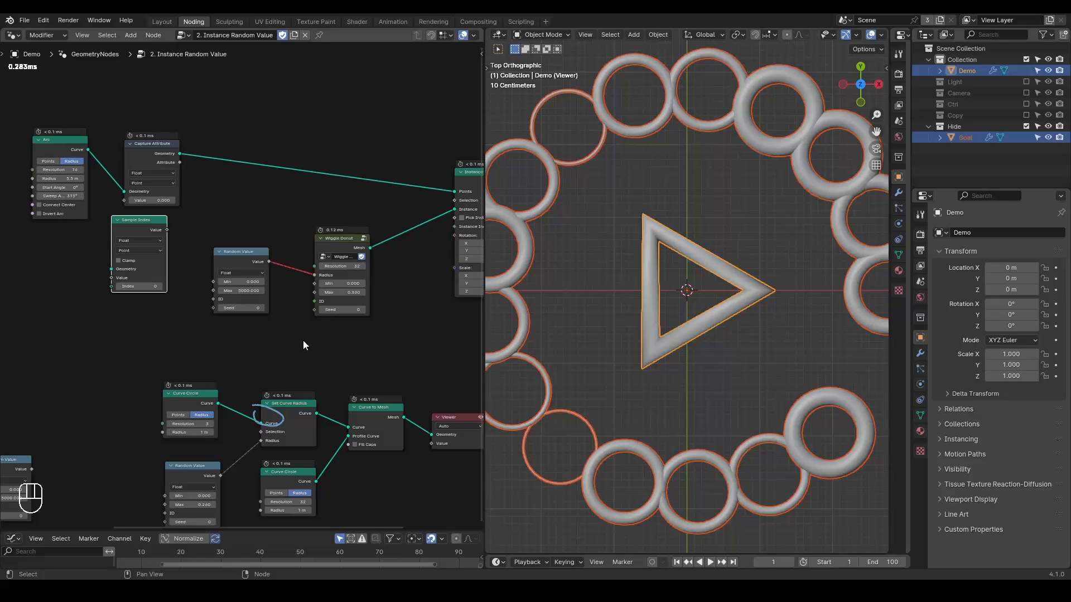
- Cut the Random Value link to Wiggle Donut's Radius and set the lower Curve Circle's Resolution to 38 ahead of Set Curve Radius
ctrl+right_drag(289, 312, 296, 256)
middle_drag(326, 364, 314, 266)
drag(167, 326, 249, 263)
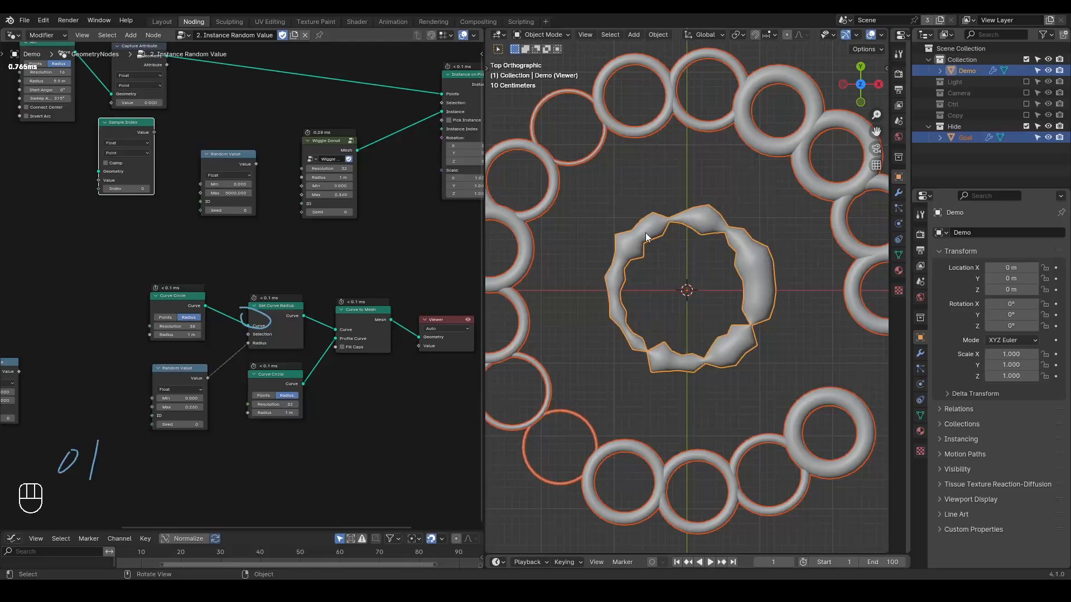
- Delete the Viewer node and compare the instanced wiggly rings with the goal rings
middle_drag(370, 280, 295, 343)
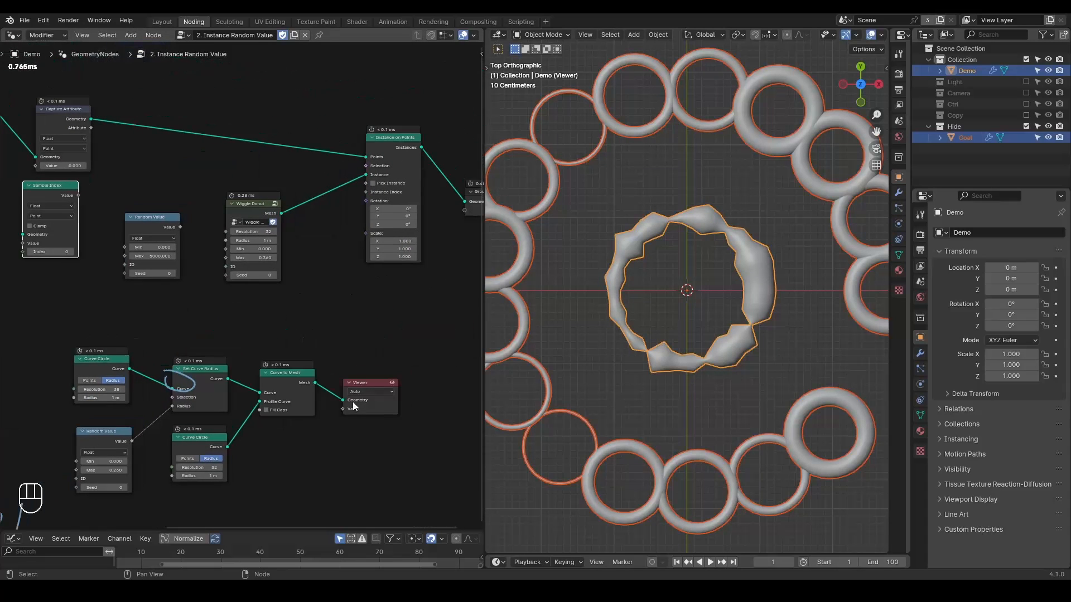
click(363, 381)
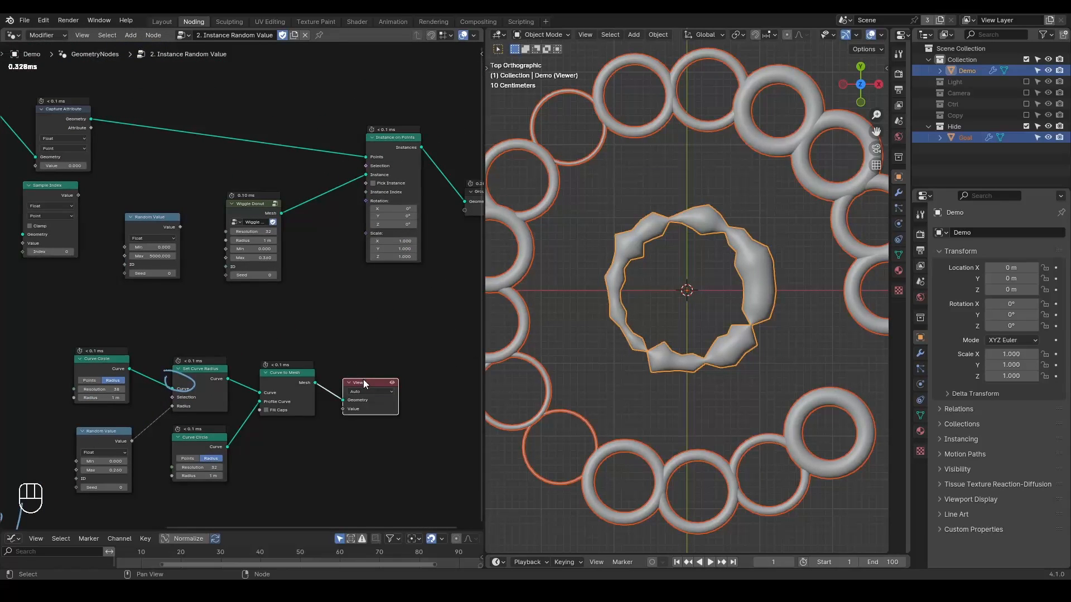
key(x)
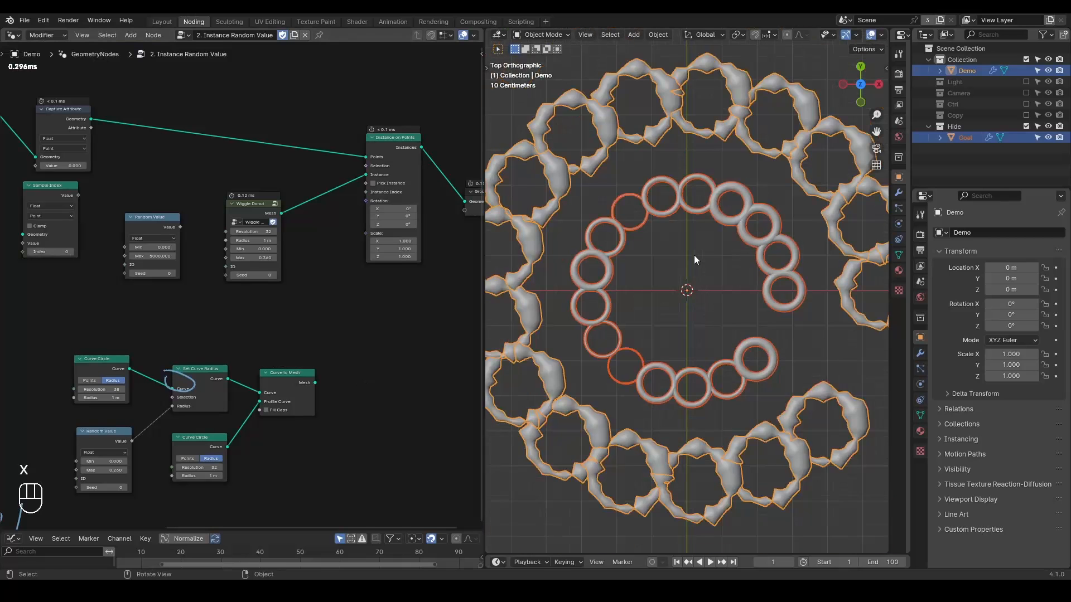
middle_drag(702, 274, 713, 227)
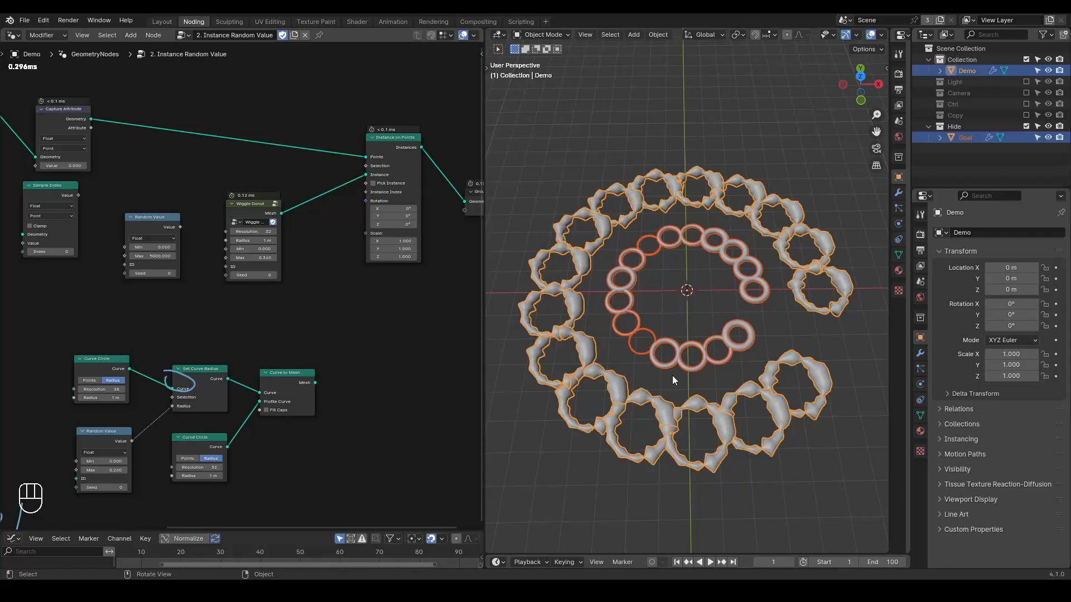
scroll(628, 294, up, 3)
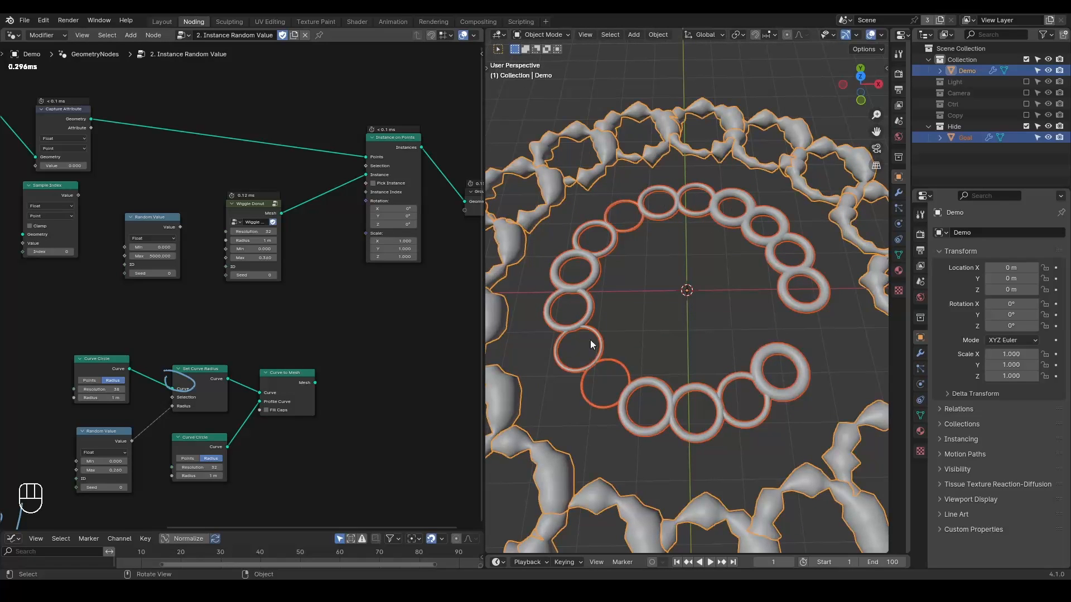
scroll(732, 338, down, 3)
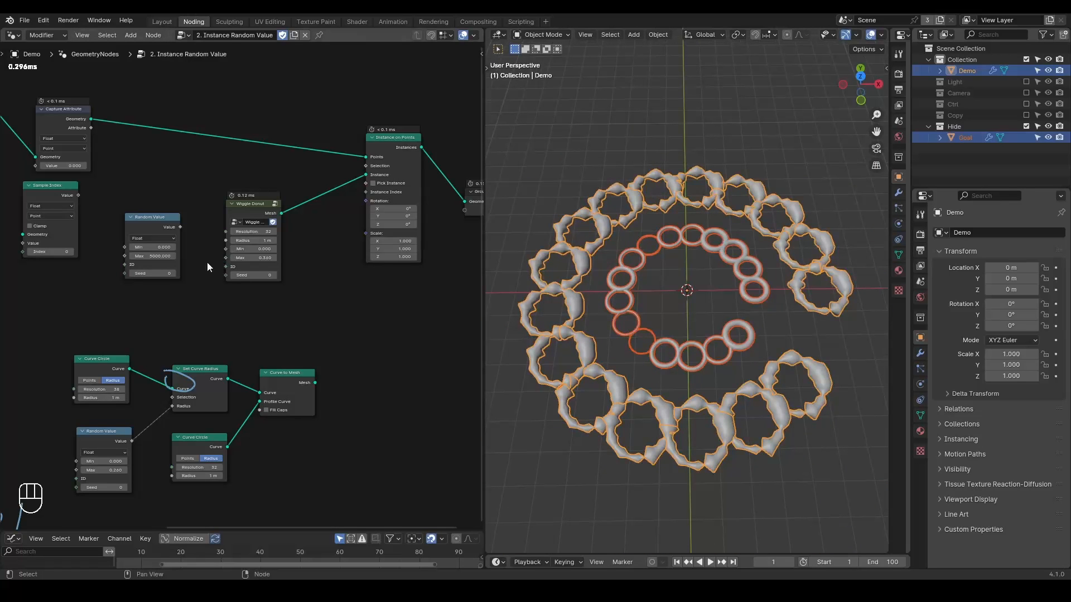
- Underline the ID input of the Random Value beside Wiggle Donut with an annotation stroke
scroll(207, 262, up, 1)
middle_drag(206, 262, 273, 265)
drag(162, 269, 218, 269)
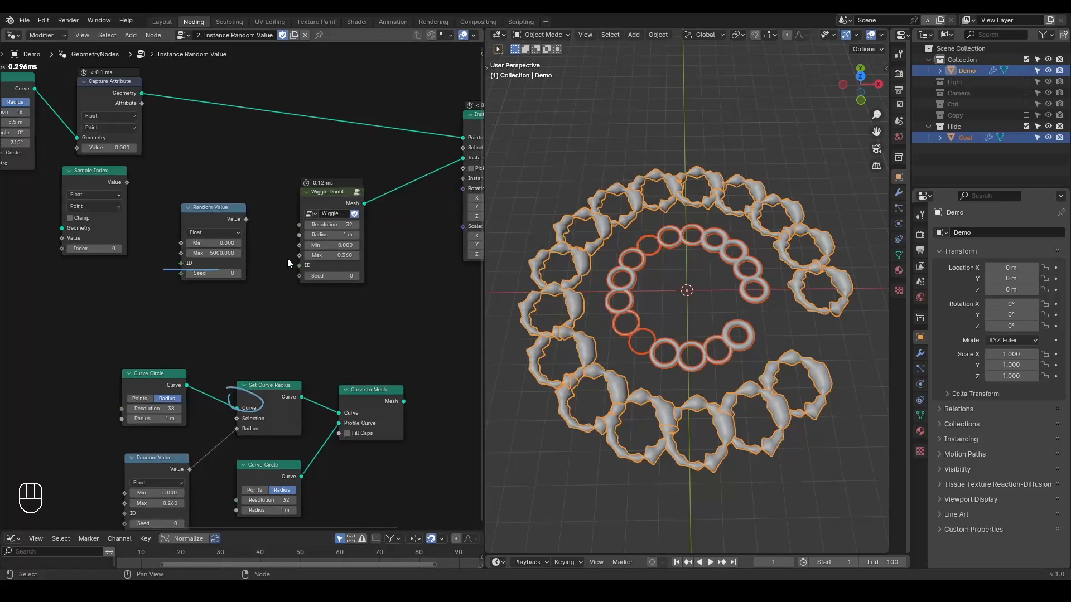
key(shift+ctrl+alt+q)
middle_drag(152, 138, 185, 133)
scroll(185, 133, down, 2)
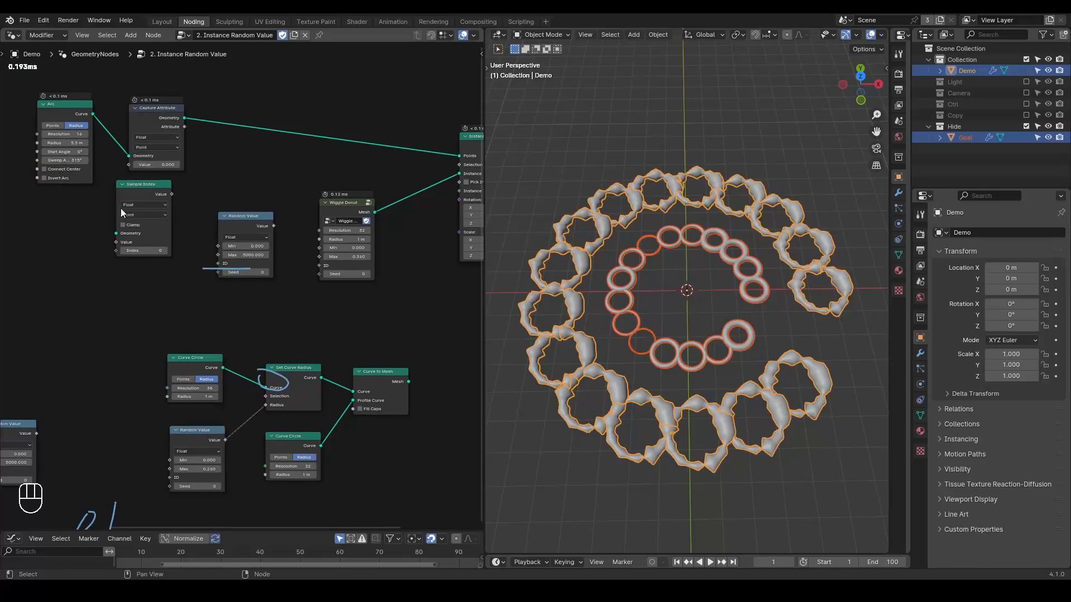
- Erase the handwritten annotations around the lower Curve Circle and Set Curve Radius nodes
middle_drag(291, 333, 275, 323)
key(d)
mouse_move(280, 322)
right_down()
mouse_move(31, 505)
mouse_move(128, 485)
right_up()
- Preview the Curve to Mesh output in a Viewer with Capture Attribute's Attribute linked to its Value, and delete the Viewer
ctrl+shift+click(374, 373)
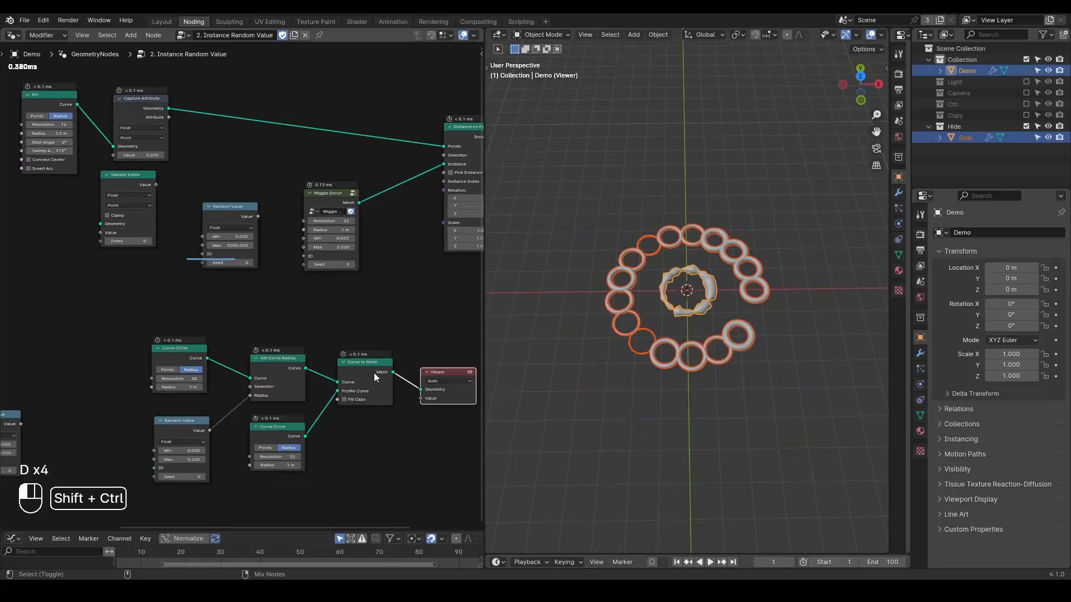
drag(168, 118, 413, 399)
middle_drag(314, 302, 255, 310)
click(380, 383)
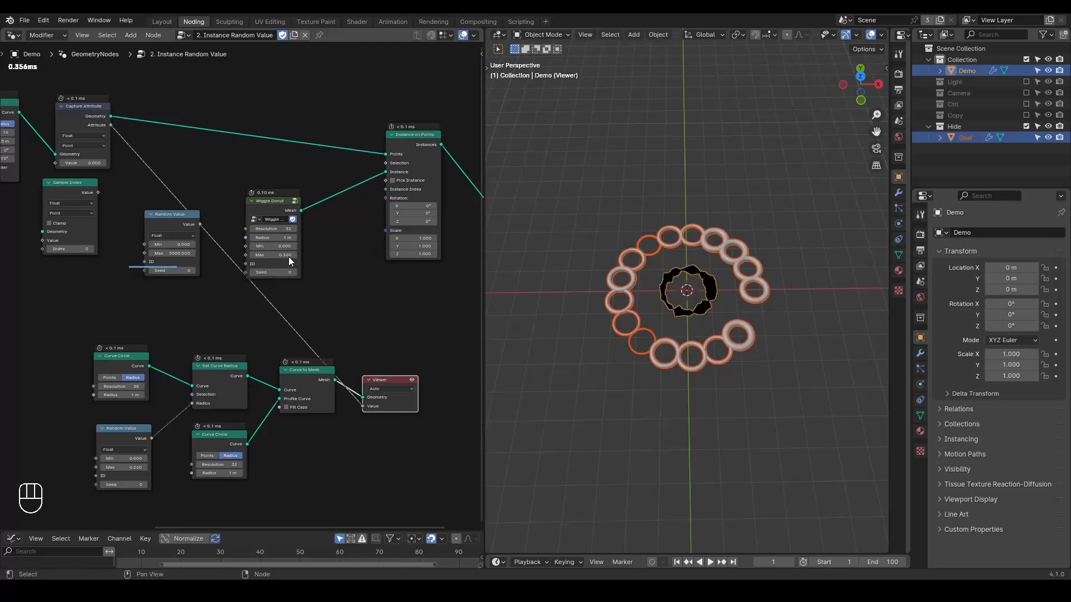
click(380, 374)
click(397, 383)
key(x)
- Mark a goal ring in the viewport with annotation strokes and erase them
key(d)
drag(627, 237, 607, 230)
key(d)
key(d)
click(624, 238)
mouse_move(647, 222)
right_down()
mouse_move(521, 351)
mouse_move(695, 173)
right_up()
- Erase the underline at Random Value's ID input and connect its Value to Wiggle Donut's Radius
mouse_move(262, 196)
right_down()
mouse_move(236, 192)
mouse_move(86, 314)
right_up()
mouse_move(246, 168)
middle_down()
mouse_move(289, 186)
mouse_move(263, 329)
middle_up()
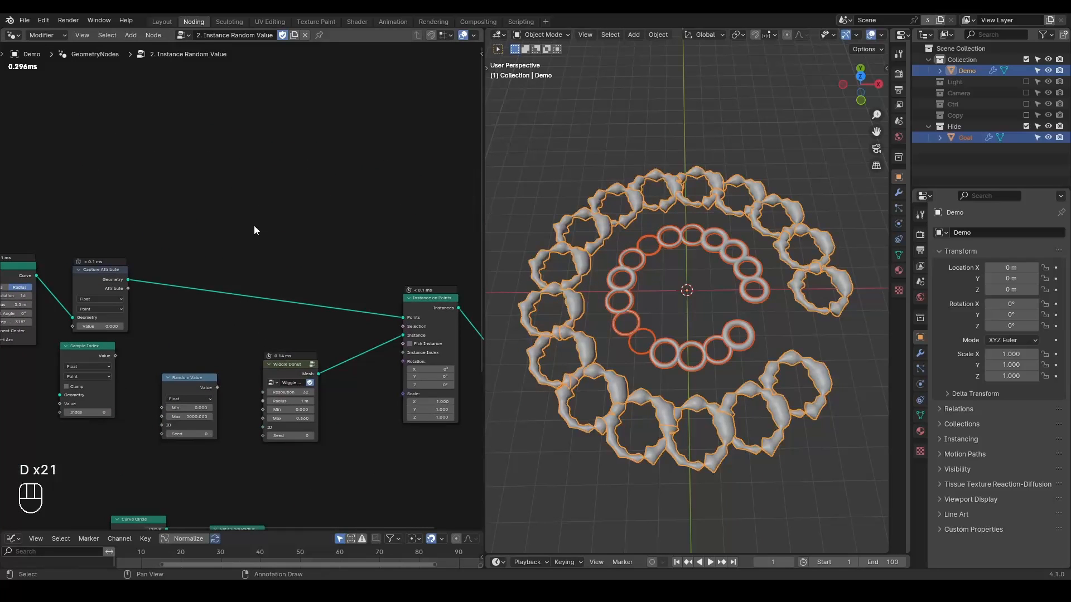
middle_drag(186, 186, 216, 258)
drag(220, 368, 268, 381)
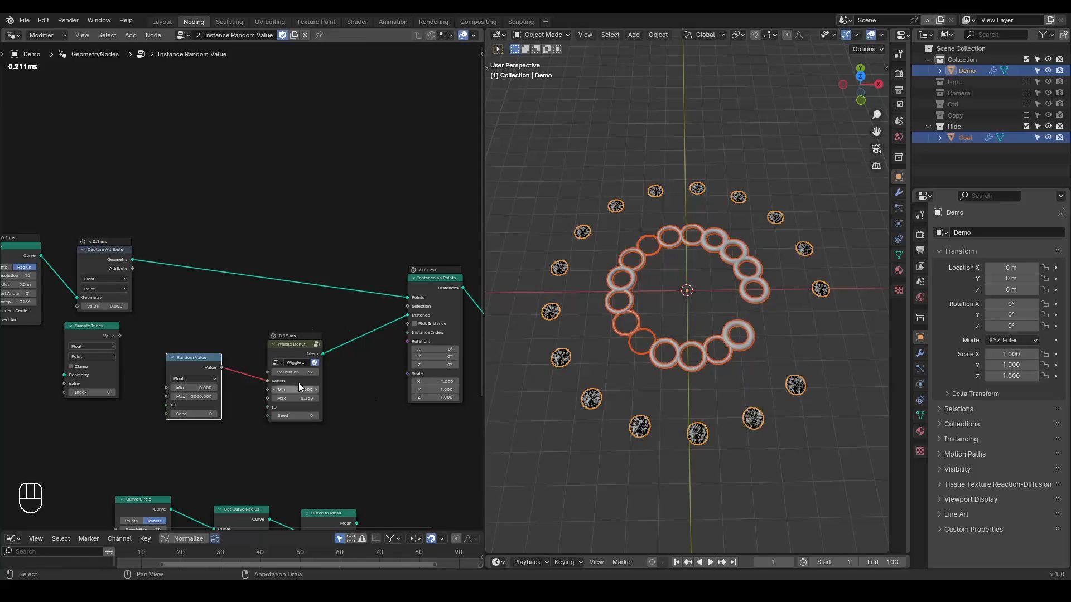
- Write "1+1=3" as an annotation in the empty area above the nodes
middle_drag(261, 237, 249, 266)
key(d)
mouse_move(162, 122)
mouse_down()
mouse_move(156, 175)
mouse_move(195, 145)
mouse_up()
drag(190, 127, 190, 174)
drag(224, 110, 224, 172)
drag(242, 134, 258, 134)
drag(242, 156, 263, 157)
mouse_move(278, 111)
mouse_down()
mouse_move(338, 140)
mouse_move(294, 192)
mouse_up()
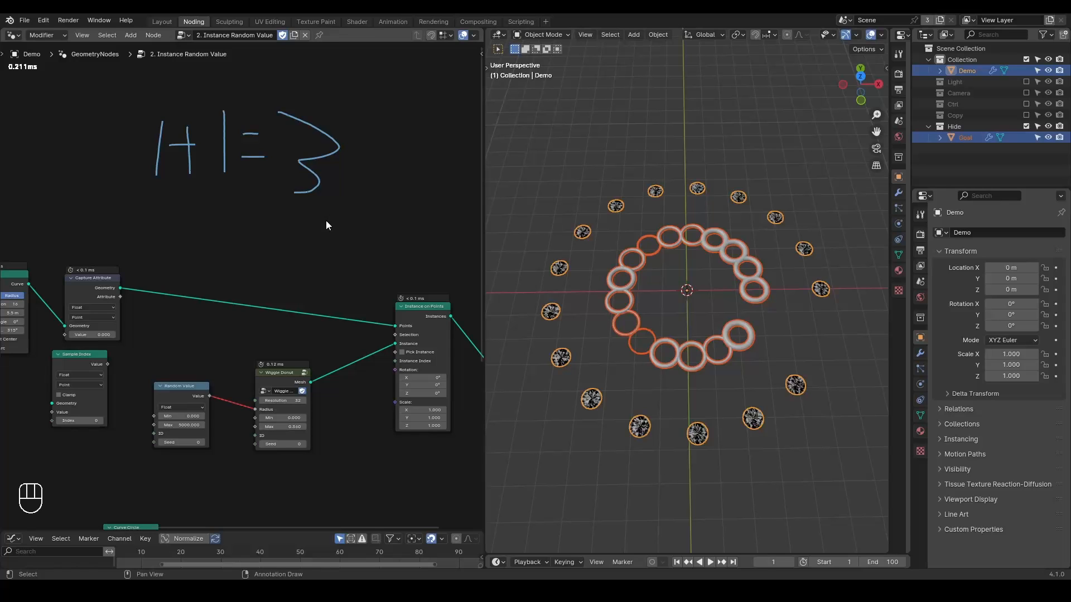
- Outline the Random Value and Wiggle Donut nodes with an annotation box and erase the handwritten "1+1=3"
key(shift+ctrl+alt+w)
key(shift+ctrl+alt+q)
mouse_move(140, 387)
mouse_down()
mouse_move(147, 469)
mouse_move(334, 452)
mouse_move(196, 355)
mouse_move(144, 363)
mouse_up()
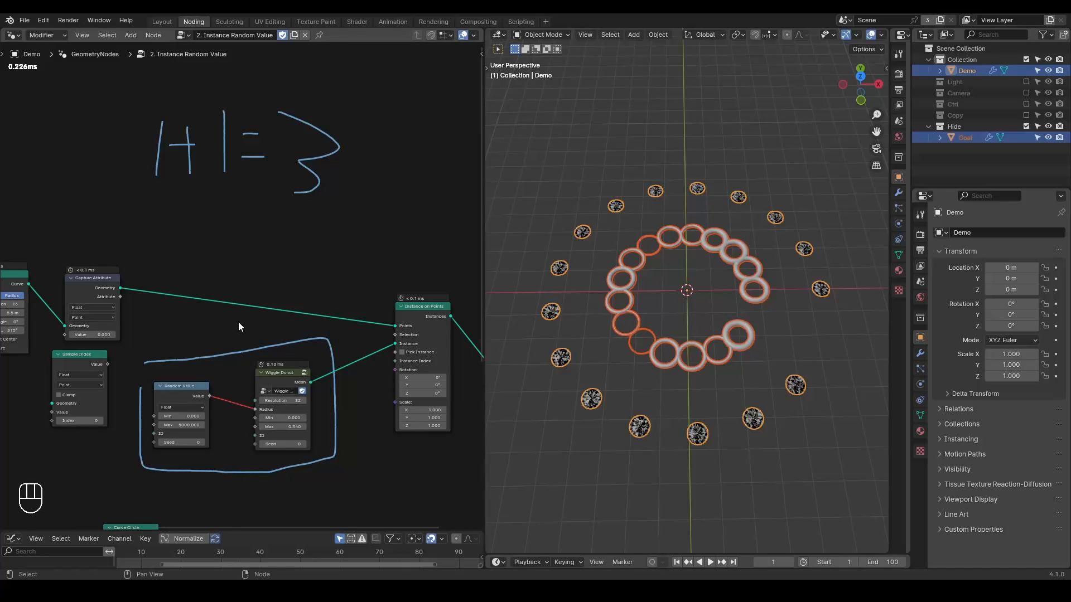
key(shift+ctrl+alt+w)
key(shift+ctrl+alt+q)
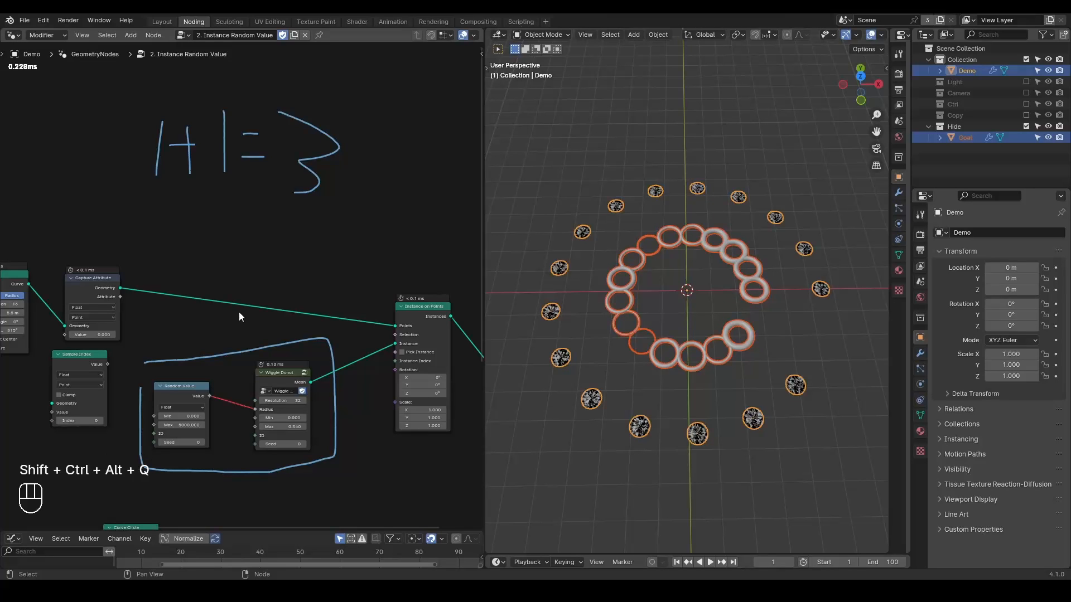
key(d)
mouse_move(361, 81)
right_down()
mouse_move(351, 118)
mouse_move(283, 192)
mouse_move(245, 188)
right_up()
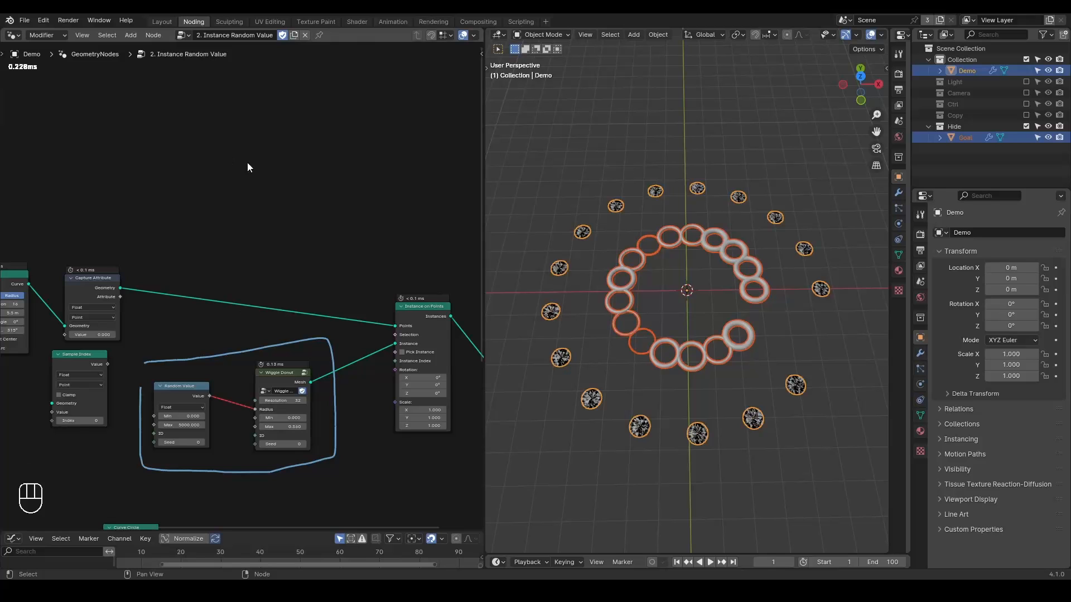
- Add a Repeat Zone and place it above the Arc and Capture Attribute nodes
key(ctrl+a)
text(repeat)
key(Return)
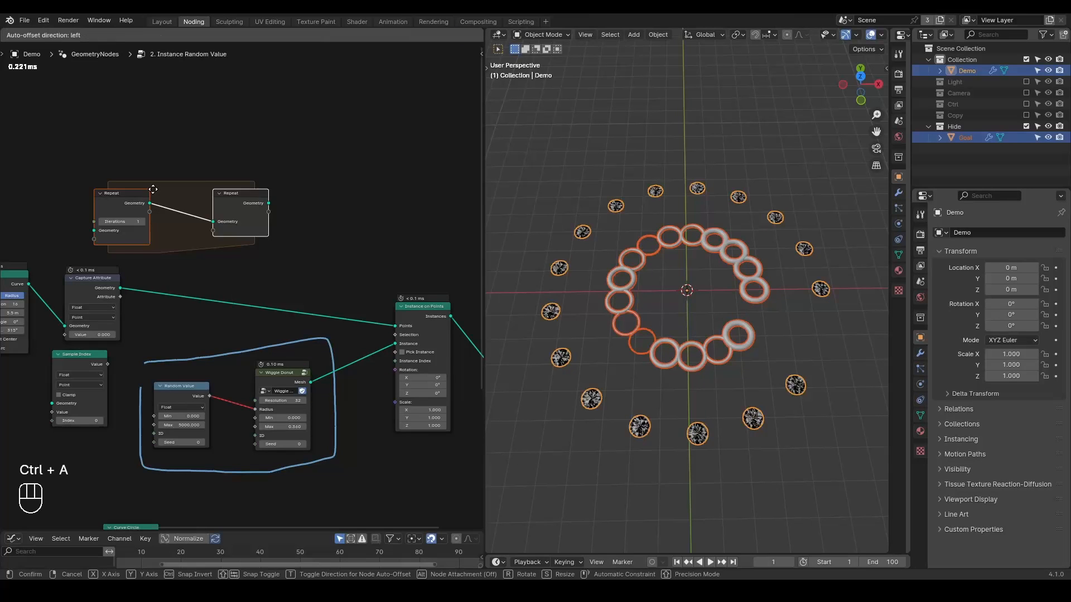
click(75, 128)
click(118, 102)
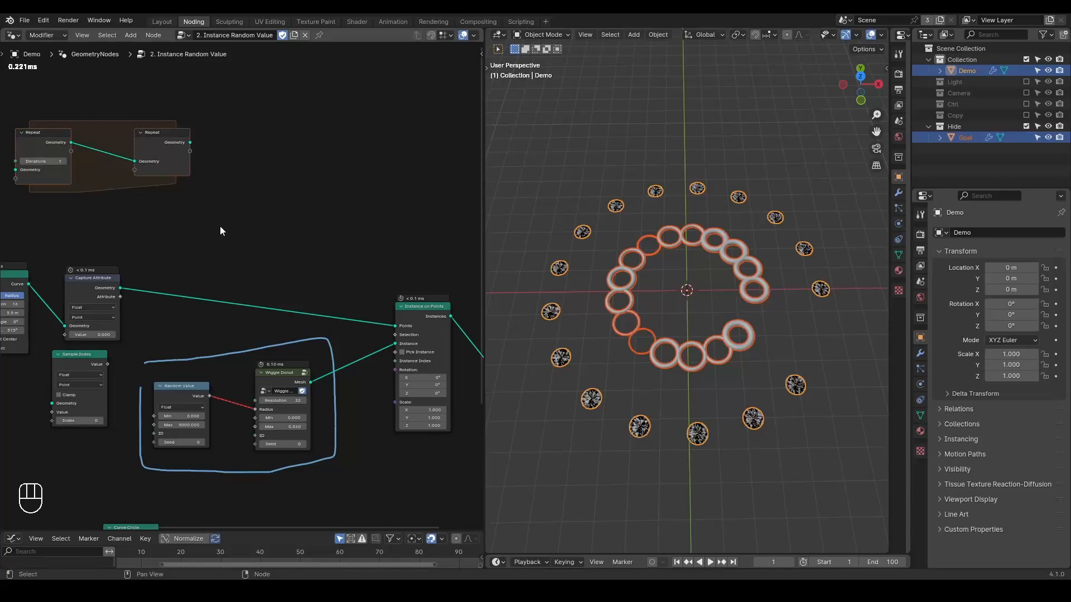
- Detach Wiggle Donut from its links and place it beside the Repeat Zone
alt+drag(280, 373, 239, 168)
middle_drag(278, 207, 231, 221)
scroll(237, 219, up, 4)
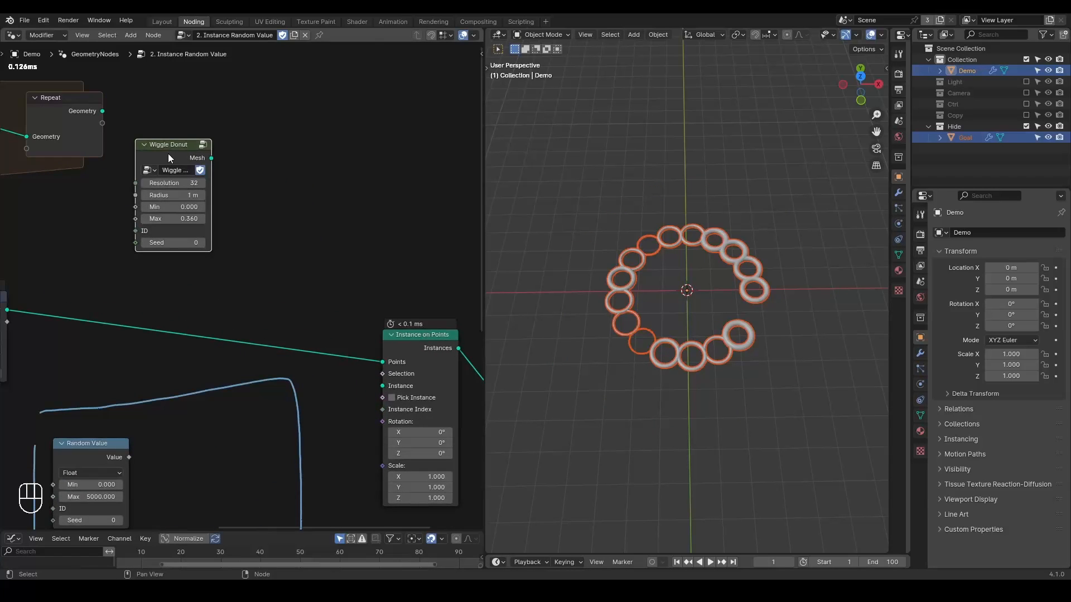
drag(168, 153, 149, 164)
- Duplicate Wiggle Donut beside the original and set the copy's Resolution to 5
key(shift+d)
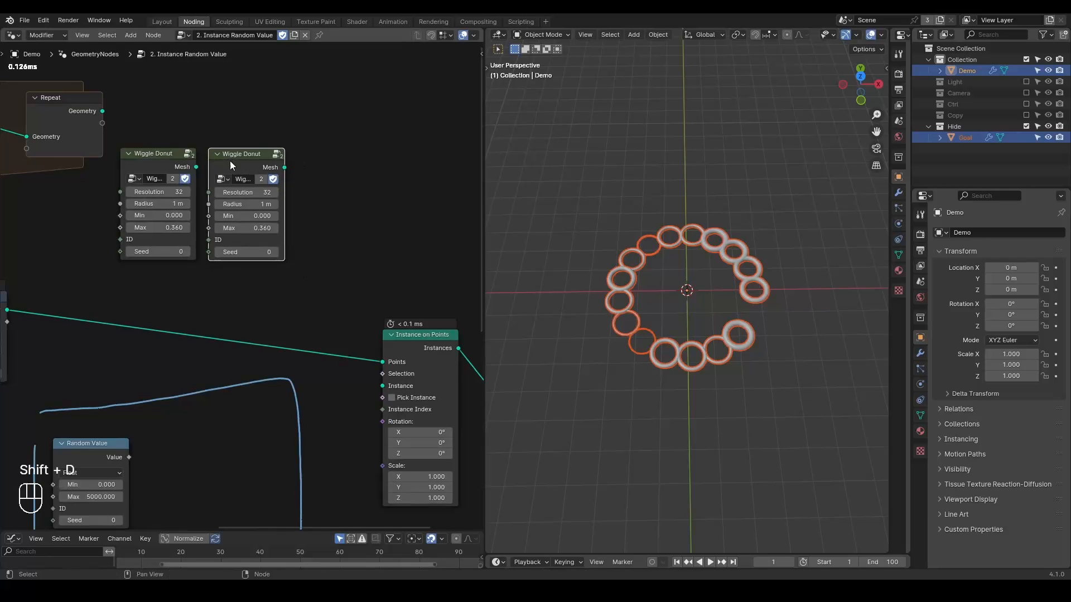
click(231, 166)
click(246, 193)
text(5)
key(Return)
- Duplicate the Resolution 5 Wiggle Donut, set the new copy's Resolution to 3, and place it beside the others
key(shift+d)
click(357, 164)
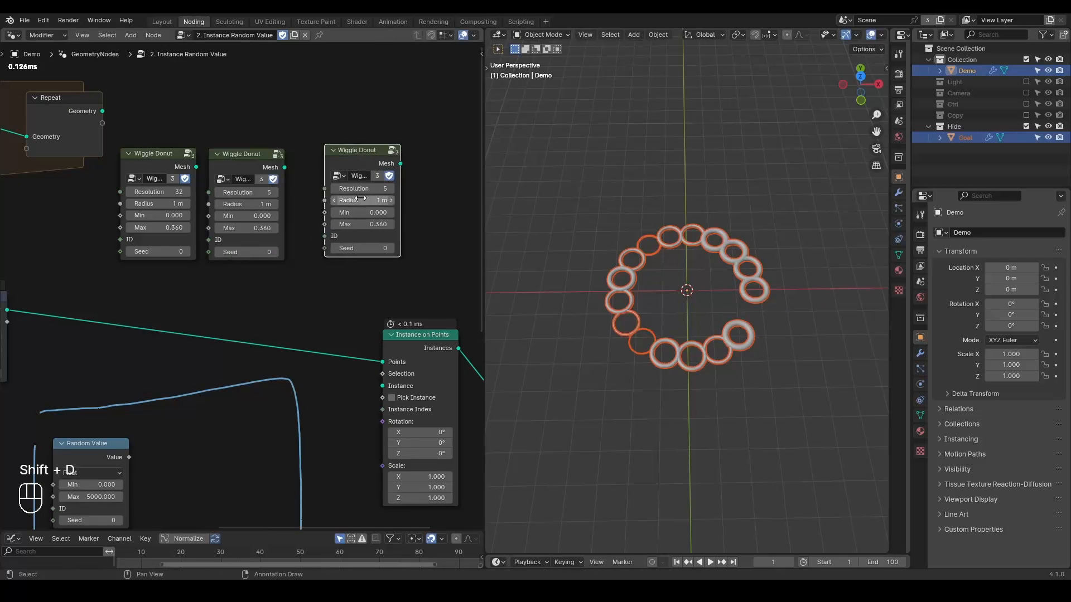
click(362, 189)
text(3)
key(Return)
middle_drag(412, 209, 372, 217)
drag(319, 164, 280, 200)
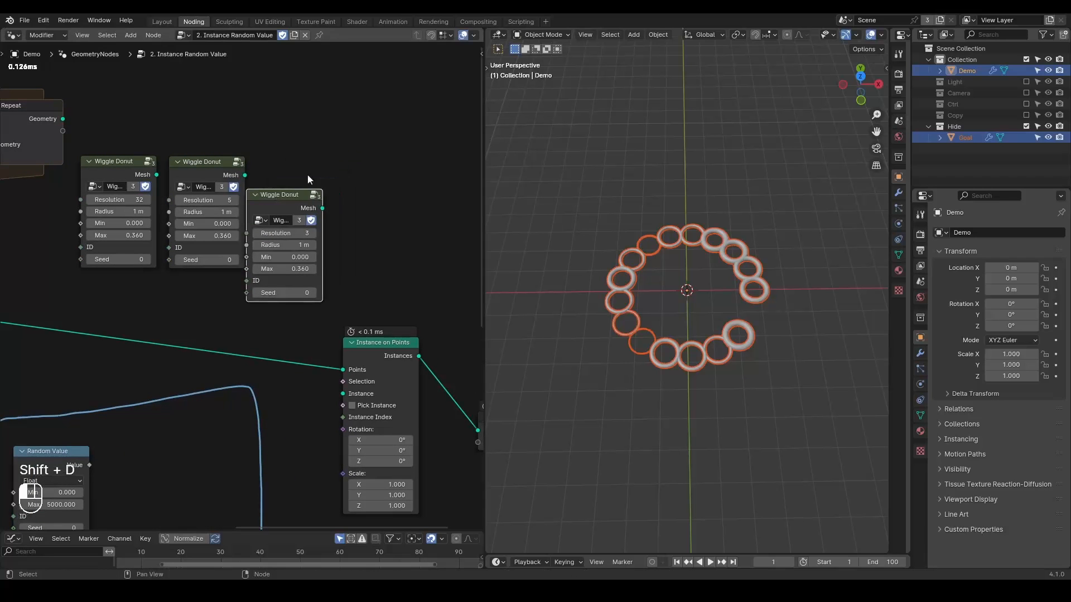
- Add a Geometry to Instance node and connect all three Wiggle Donut meshes to its Geometry input
key(ctrl+a)
text(geometry to inst)
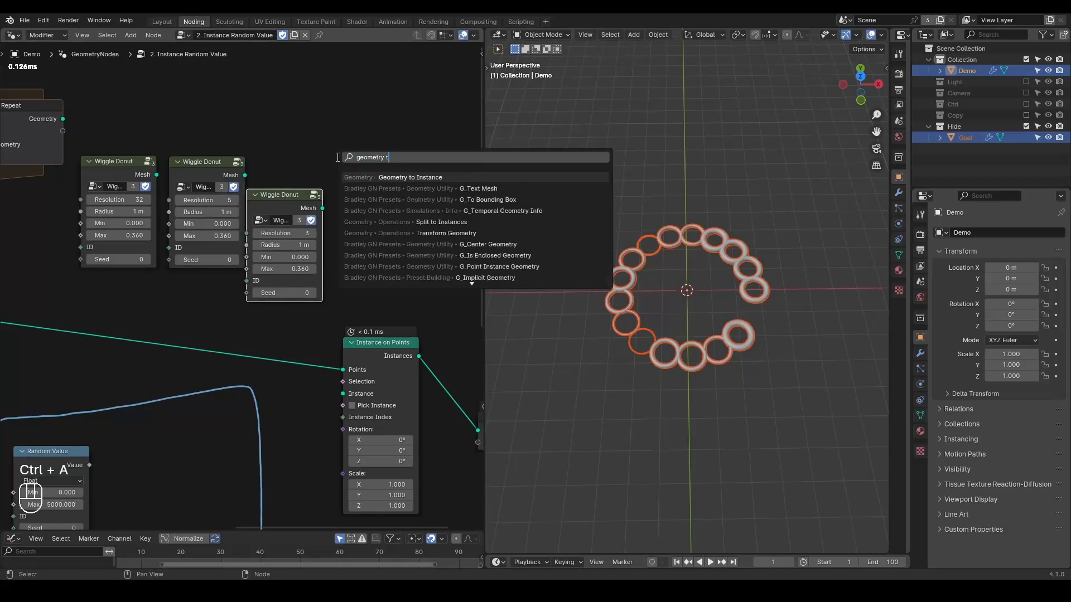
key(Return)
click(396, 144)
alt+right_drag(109, 149, 379, 170)
alt+right_drag(235, 170, 419, 172)
alt+right_drag(304, 203, 448, 184)
middle_drag(448, 184, 403, 162)
- Connect Geometry to Instance to the Instance input of Instance on Points and enable Pick Instance
drag(447, 142, 303, 373)
drag(179, 168, 136, 222)
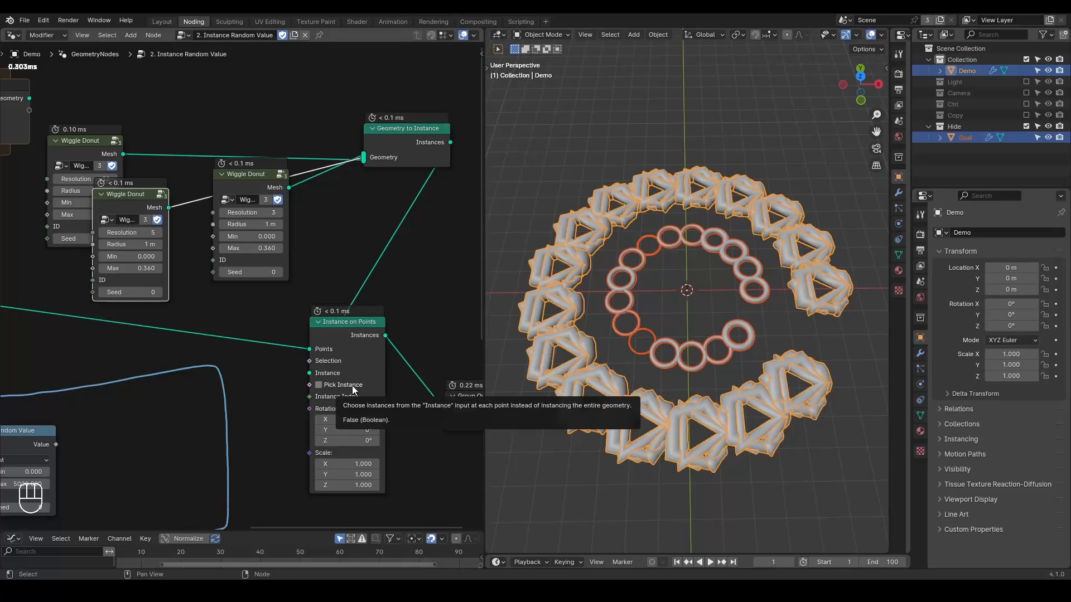
click(318, 385)
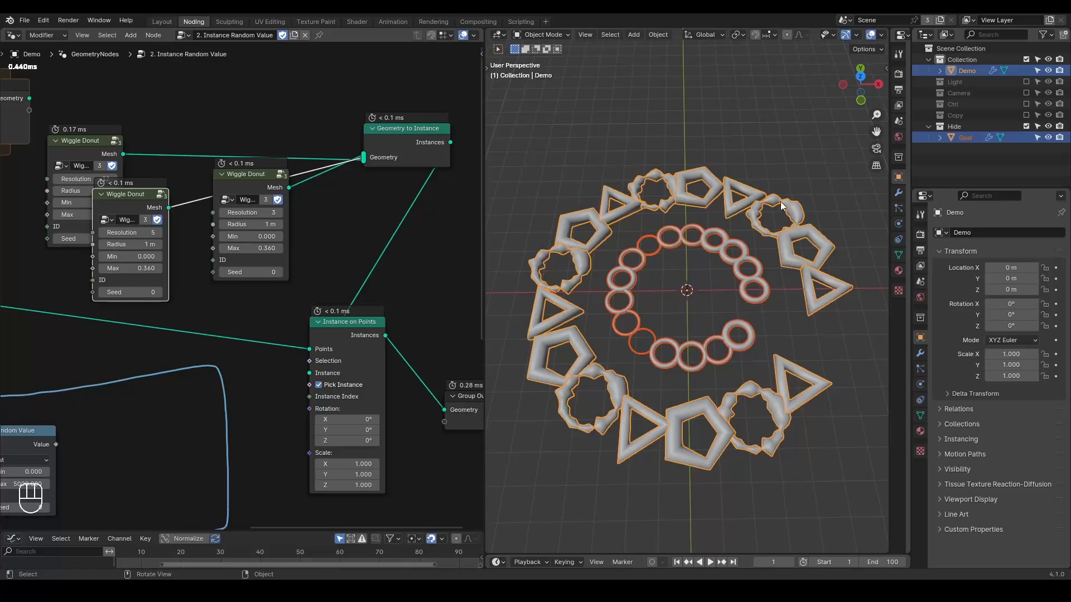
scroll(309, 233, down, 2)
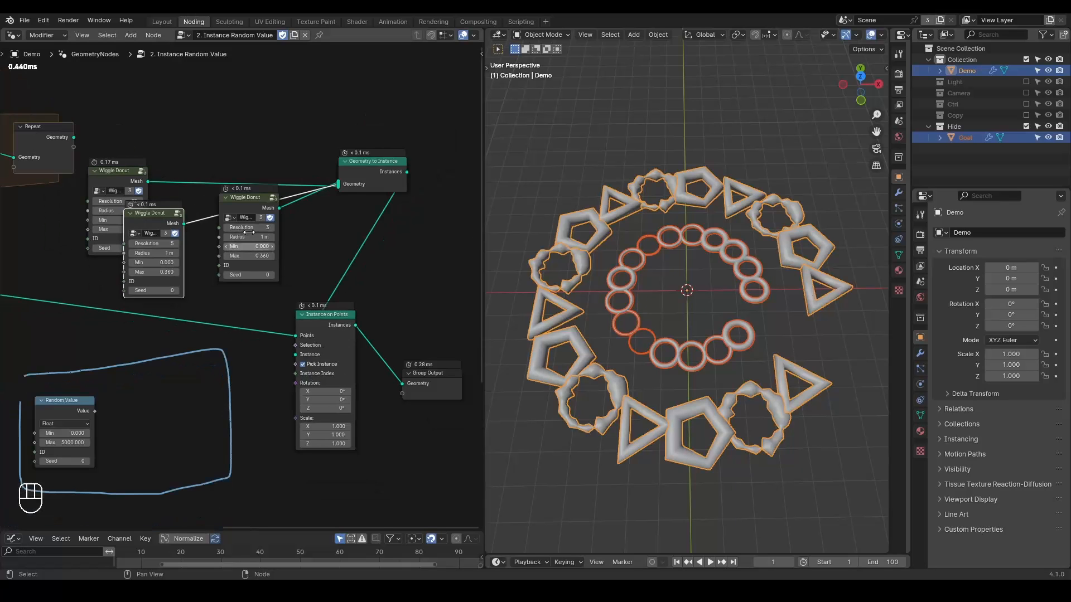
- Duplicate the Resolution 3 Wiggle Donut three times into a row above the connected donuts
middle_drag(239, 213, 304, 212)
click(305, 212)
key(shift+d)
click(198, 80)
key(shift+d)
click(270, 84)
key(shift+d)
click(350, 82)
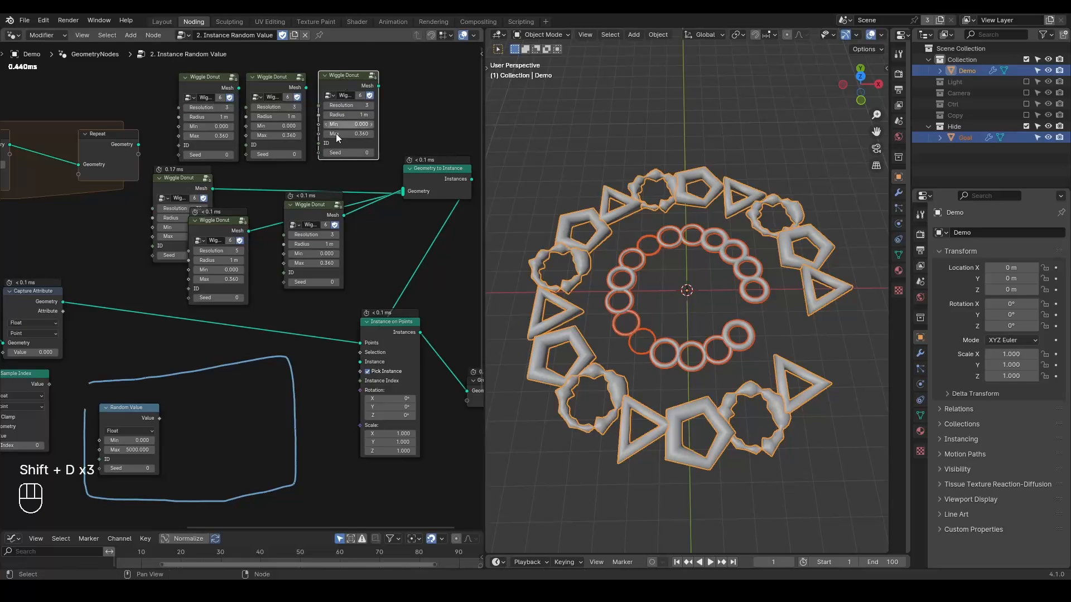
- Duplicate Wiggle Donut three more times into a second row above the first row of copies
scroll(373, 262, down, 1)
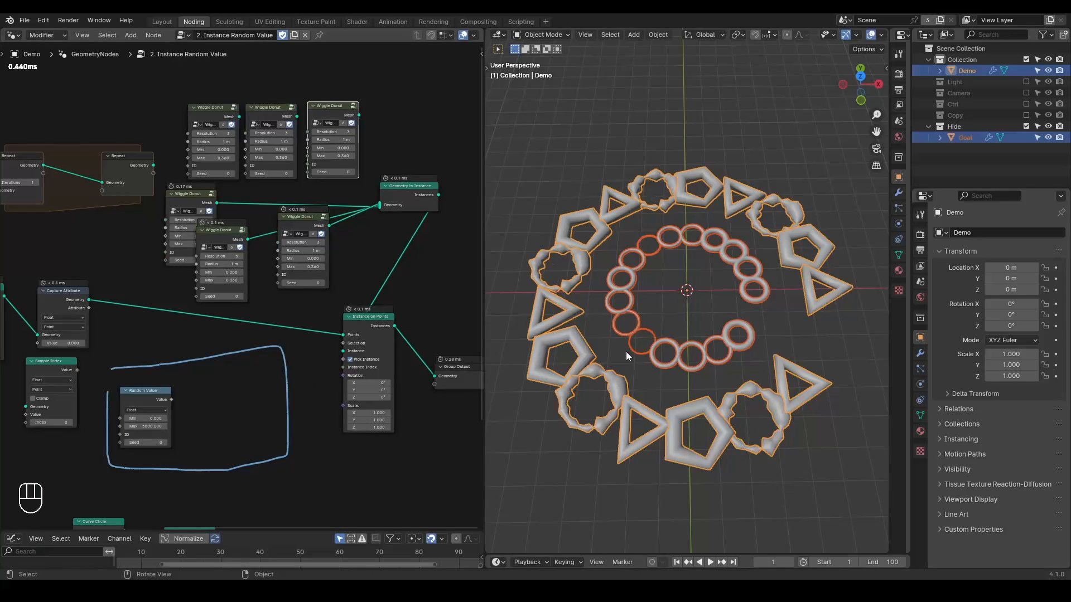
middle_drag(349, 148, 325, 229)
key(shift+d)
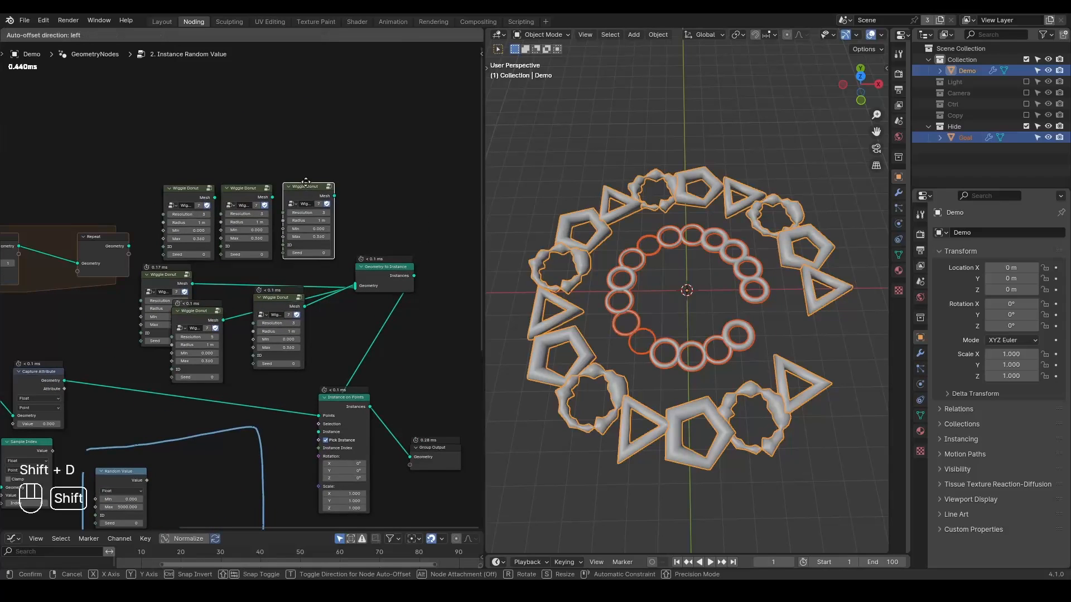
click(161, 97)
key(shift+d)
click(225, 96)
key(shift+d)
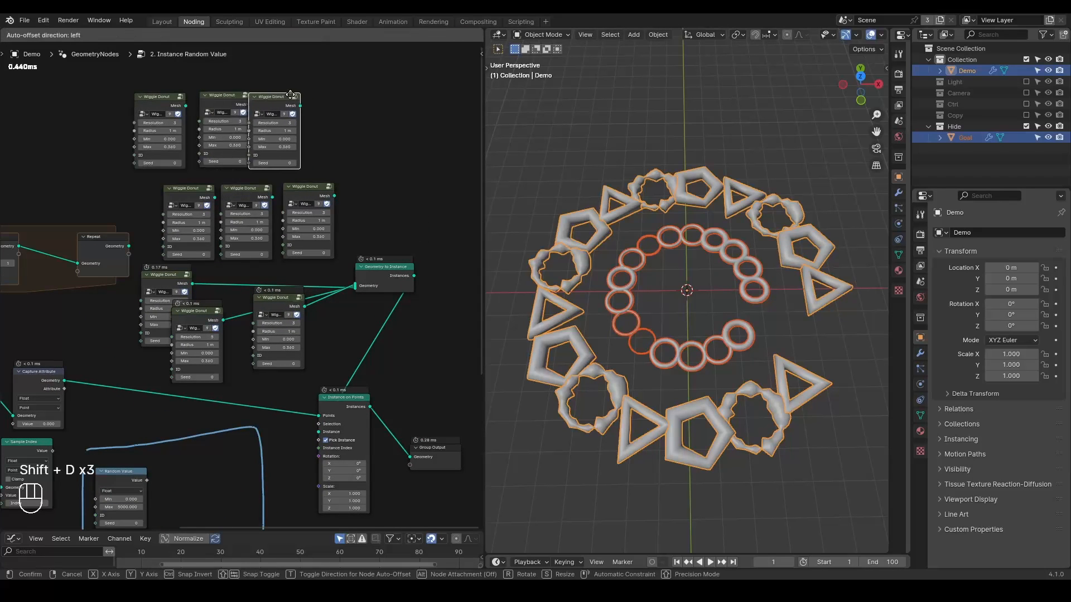
click(299, 96)
key(shift+ctrl+alt+q)
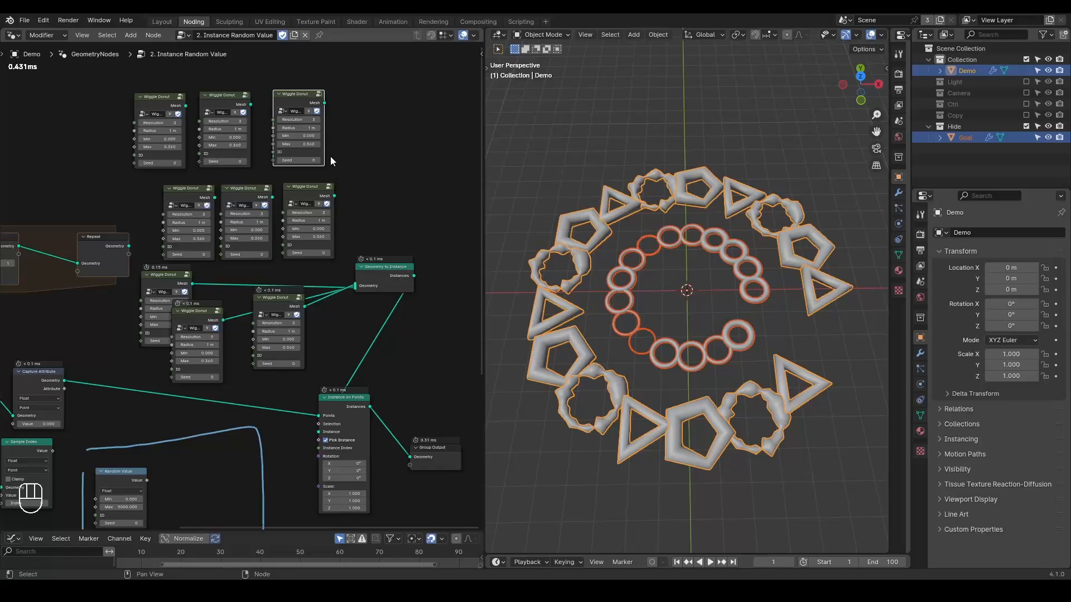
- Select all the Wiggle Donut nodes and duplicate the whole group twice
drag(326, 69, 146, 229)
middle_drag(241, 180, 265, 217)
drag(342, 92, 181, 369)
key(shift+d)
click(358, 221)
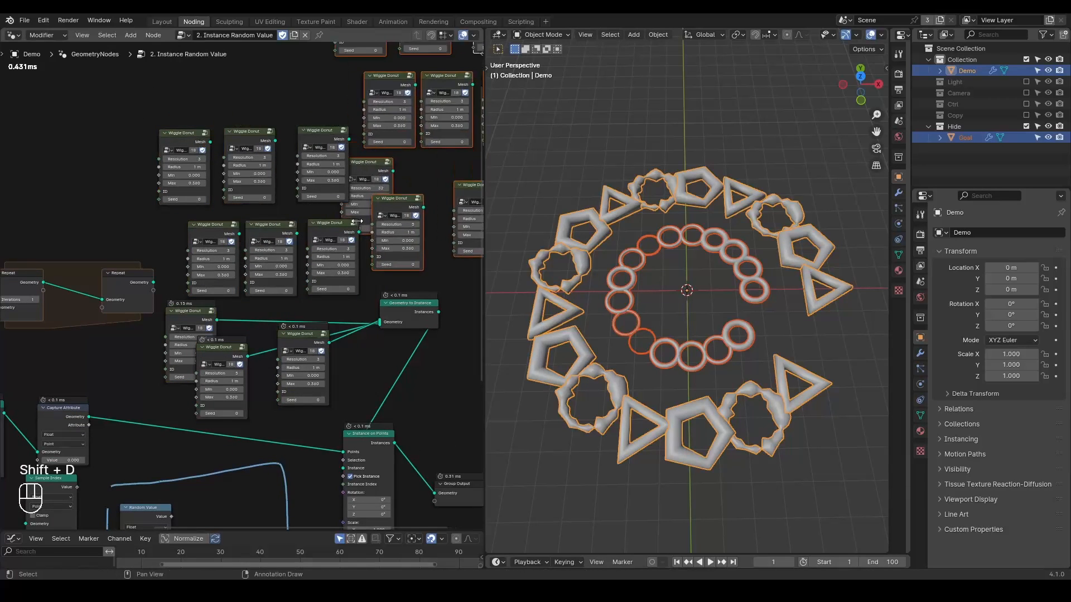
key(shift+d)
click(145, 179)
scroll(309, 252, down, 3)
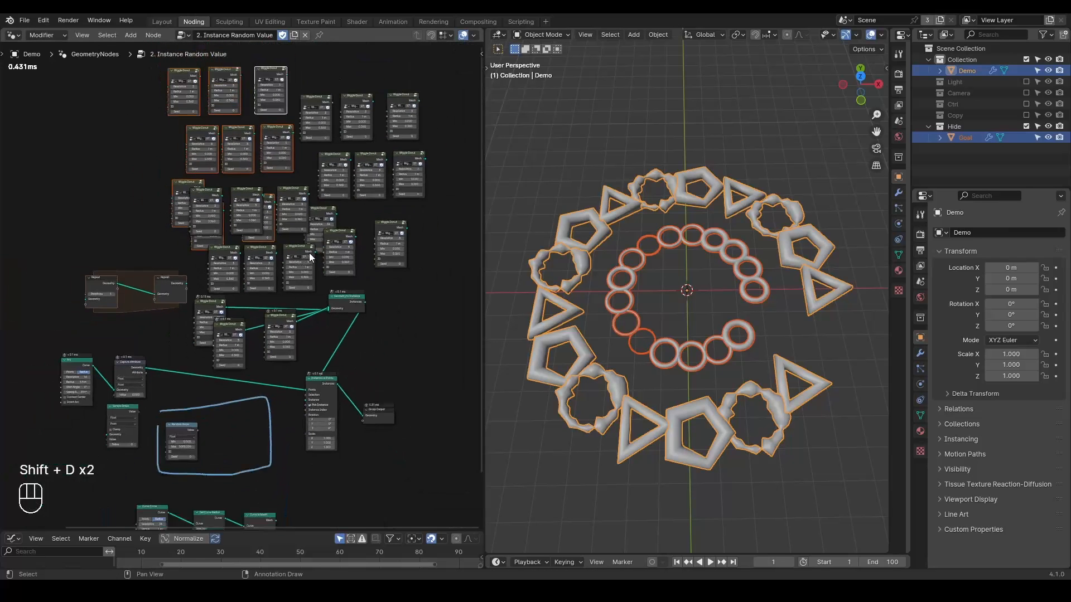
- Delete all the unconnected Wiggle Donut copies above the three connected donuts
drag(427, 75, 171, 262)
middle_drag(171, 265, 150, 208)
scroll(334, 218, up, 9)
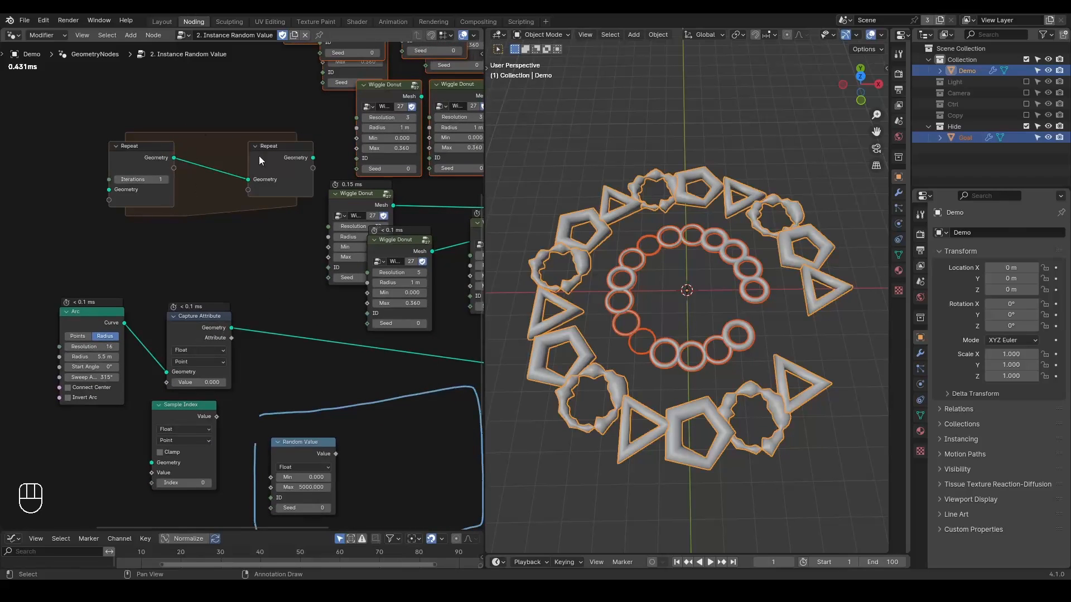
scroll(268, 239, down, 4)
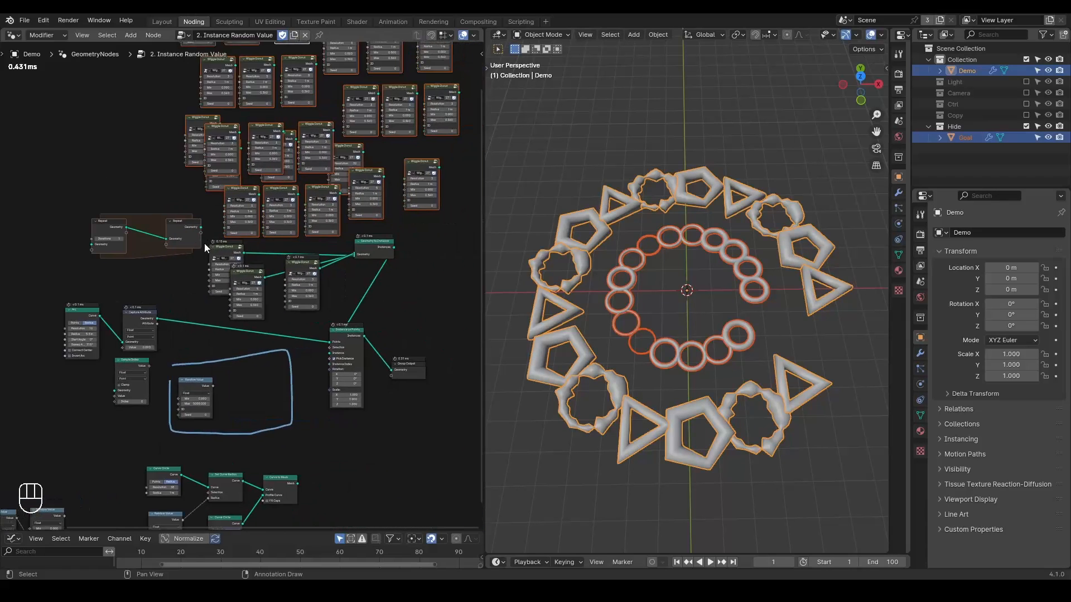
scroll(204, 243, down, 2)
key(x)
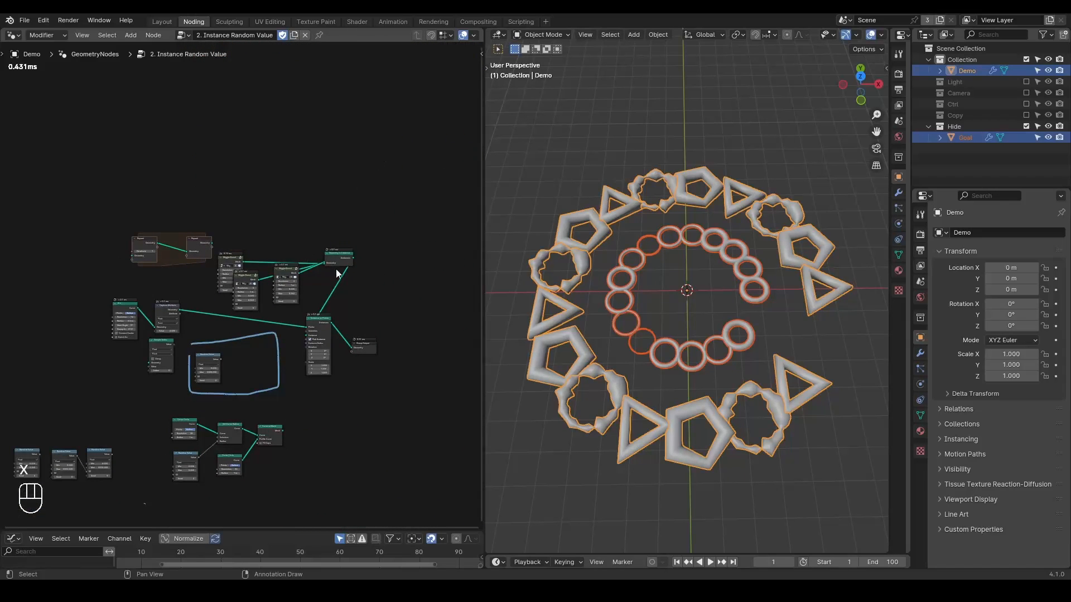
- Cut the link from Geometry to Instance to Instance on Points, and clear the annotation box and unused lower nodes
ctrl+right_drag(347, 313, 306, 299)
middle_drag(275, 383, 340, 294)
mouse_move(350, 238)
right_down()
mouse_move(7, 416)
mouse_move(156, 442)
mouse_move(331, 278)
right_up()
drag(351, 273, 92, 424)
key(x)
- Move the Wiggle Donuts and Geometry to Instance out of the way and arrange the Repeat Zone below the Arc nodes
drag(425, 139, 287, 212)
key(g)
click(338, 79)
drag(281, 110, 165, 241)
key(g)
click(265, 298)
key(g)
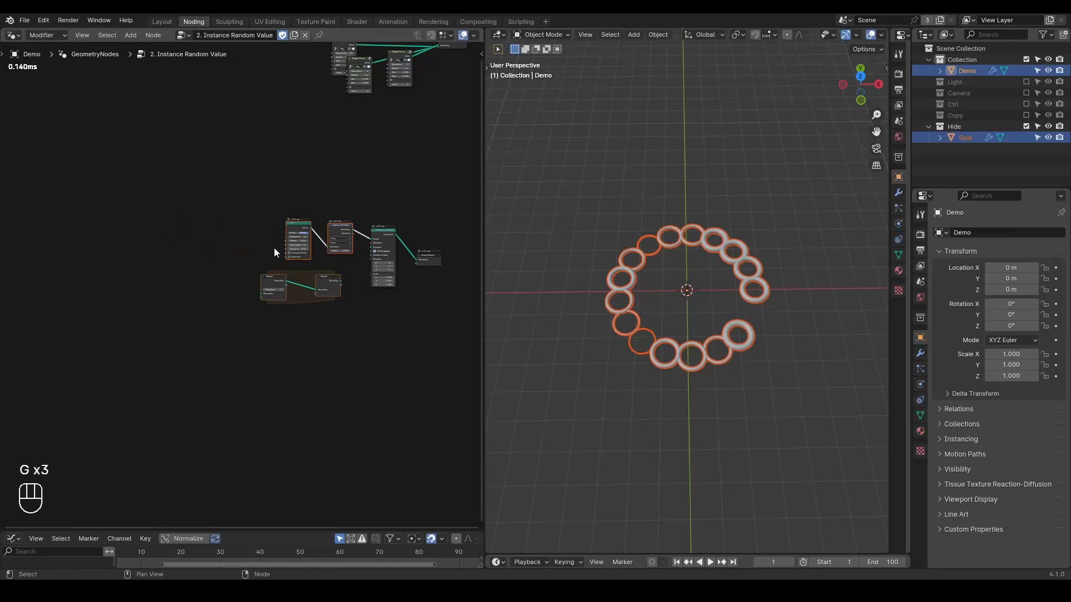
click(274, 248)
- Remove Capture Attribute while keeping Arc connected to the Points input of Instance on Points
ctrl+middle_drag(371, 374, 347, 230)
middle_drag(435, 218, 162, 256)
click(247, 245)
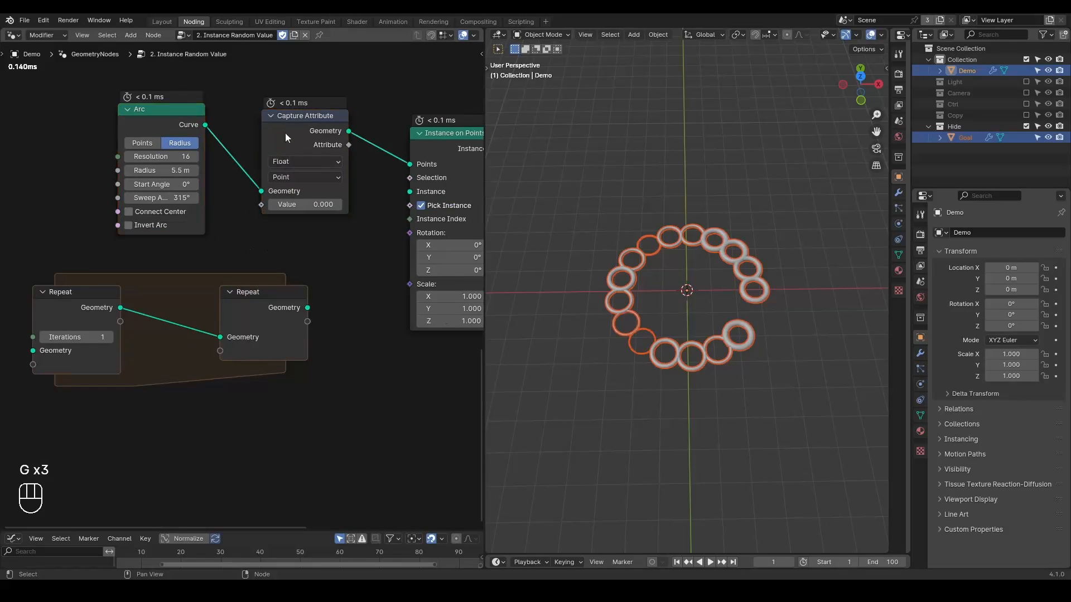
click(279, 145)
key(ctrl+x)
- Spread the two Repeat nodes apart to make room inside the Repeat Zone
drag(245, 310, 282, 266)
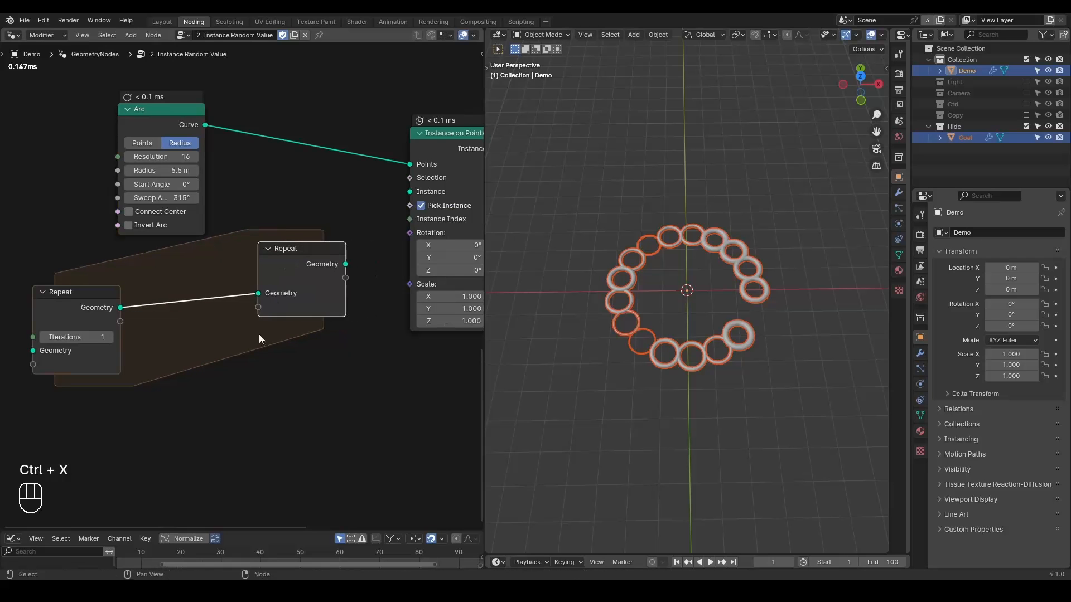
middle_drag(252, 345, 312, 314)
scroll(243, 281, down, 2)
drag(130, 279, 44, 276)
click(163, 300)
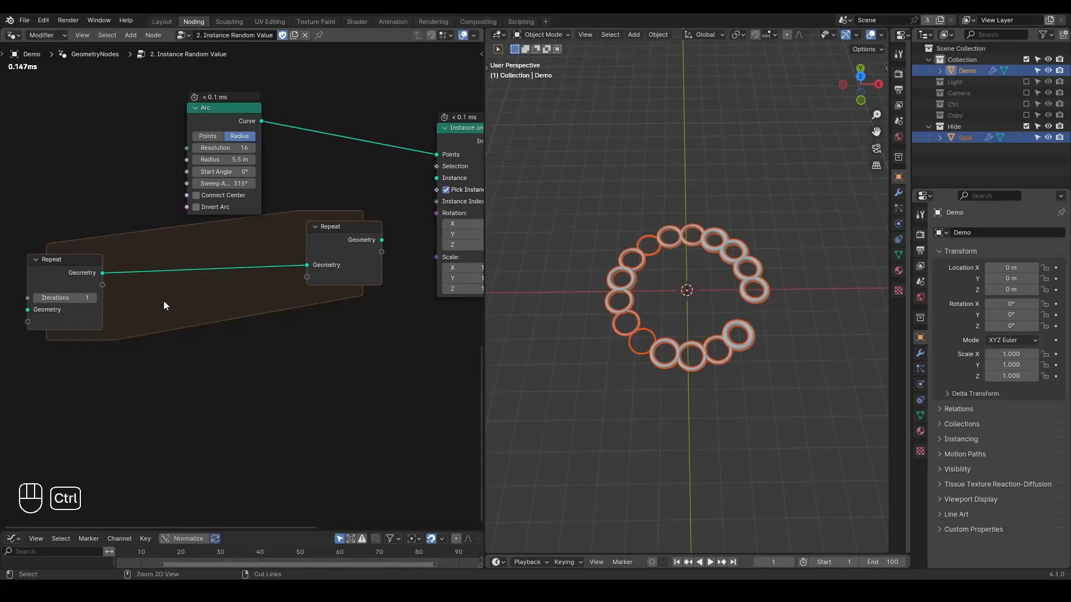
- Add a Wiggle Donut node and place it below the Repeat Zone between its two ends
key(ctrl+a)
text(wiggle)
key(Return)
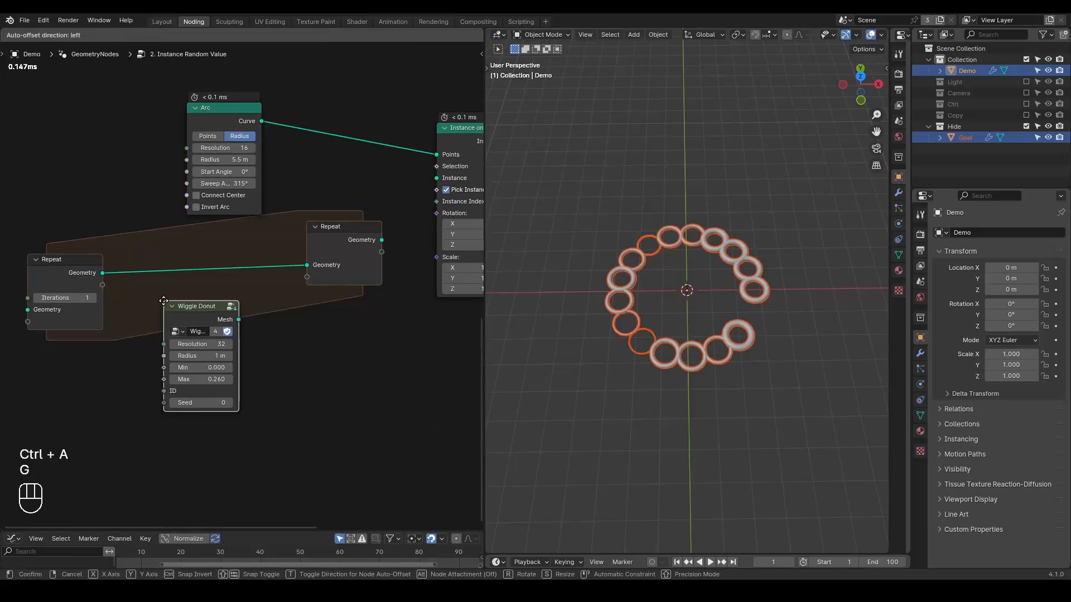
click(111, 341)
middle_drag(206, 341, 243, 294)
scroll(242, 294, up, 2)
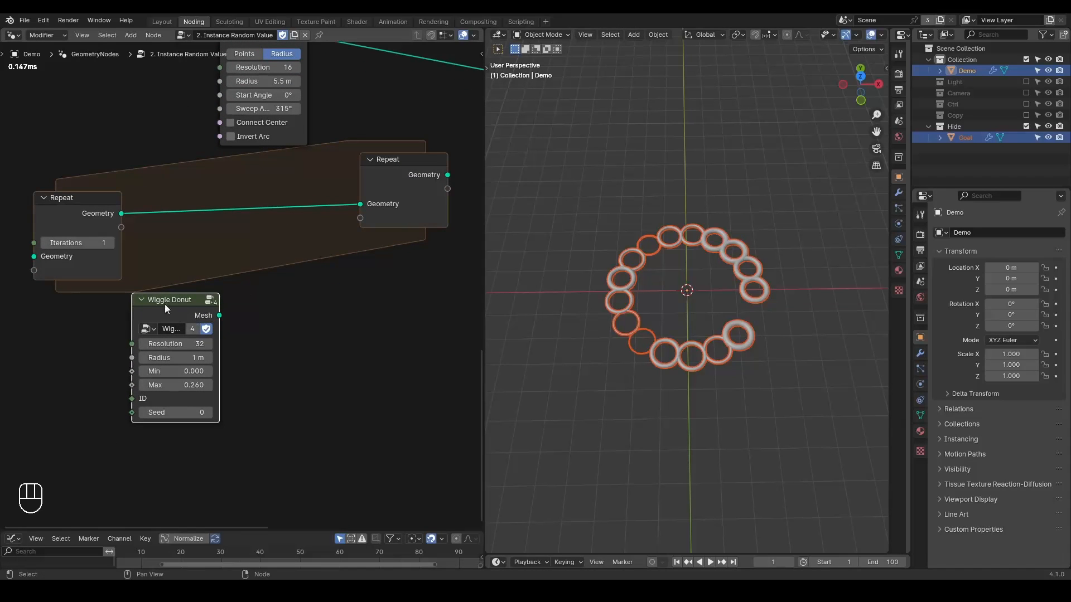
key(g)
click(257, 310)
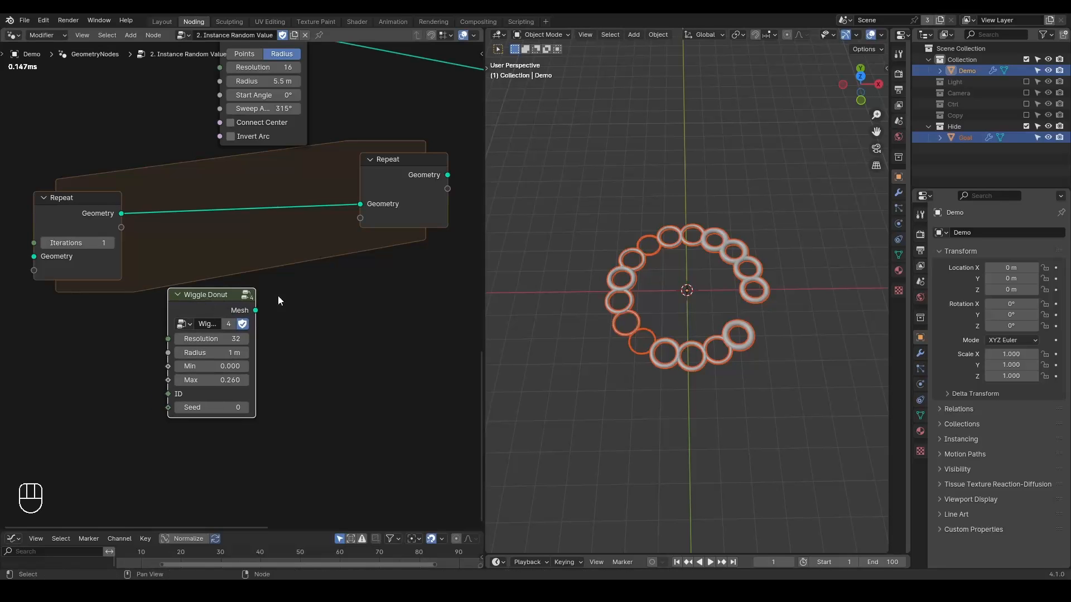
- Add a Join Geometry node before the Repeat output, merging the Repeat Zone's incoming Geometry with the Wiggle Donut mesh
drag(256, 310, 325, 290)
text(join)
key(Return)
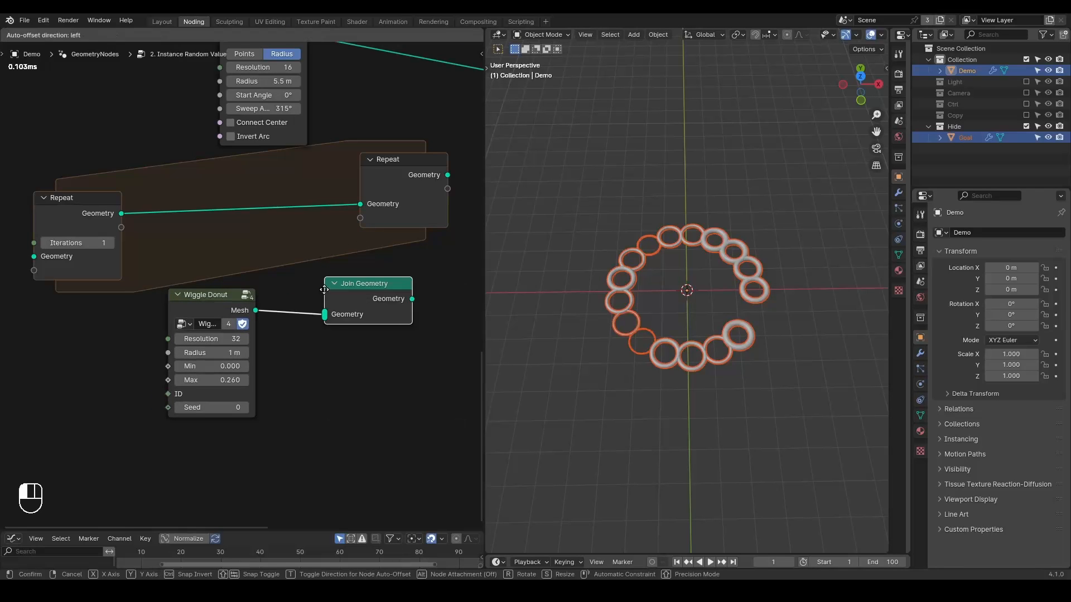
click(255, 206)
drag(207, 295, 141, 312)
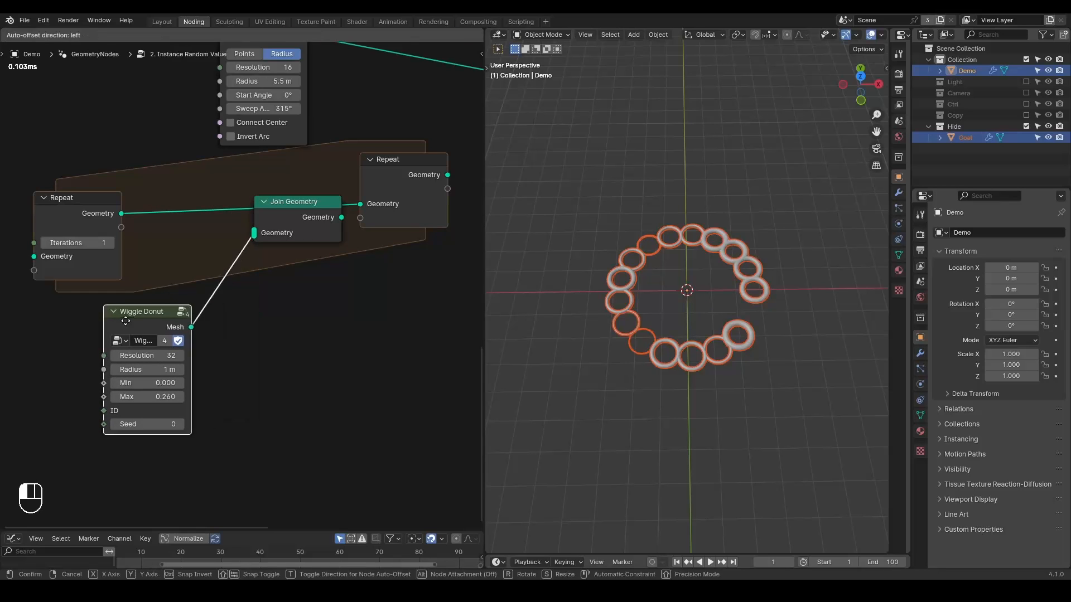
drag(121, 213, 254, 232)
drag(300, 205, 272, 214)
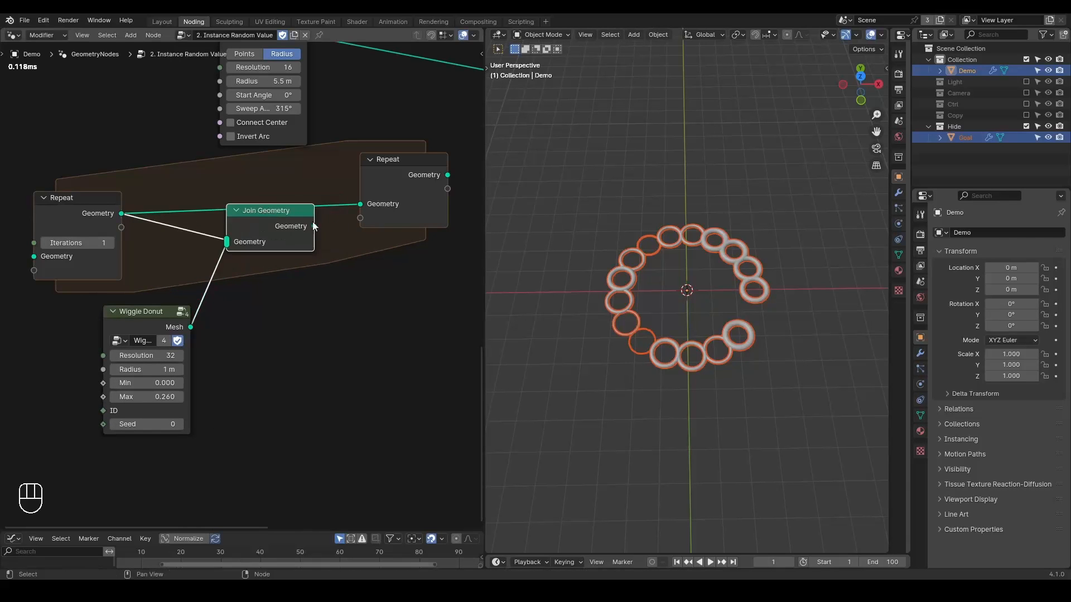
drag(400, 170, 391, 200)
scroll(281, 306, down, 3)
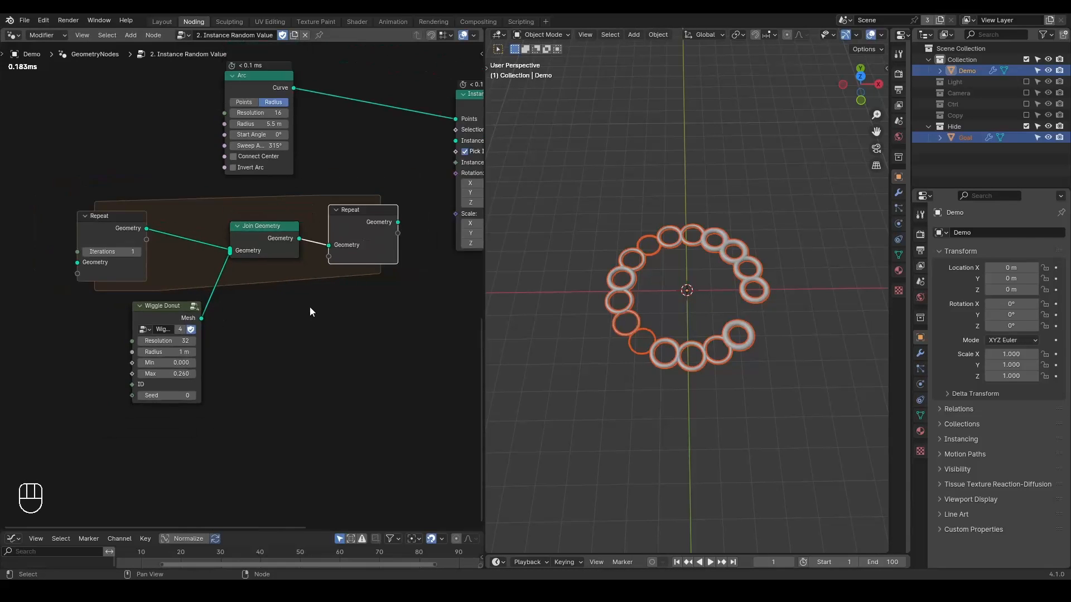
middle_drag(309, 307, 296, 338)
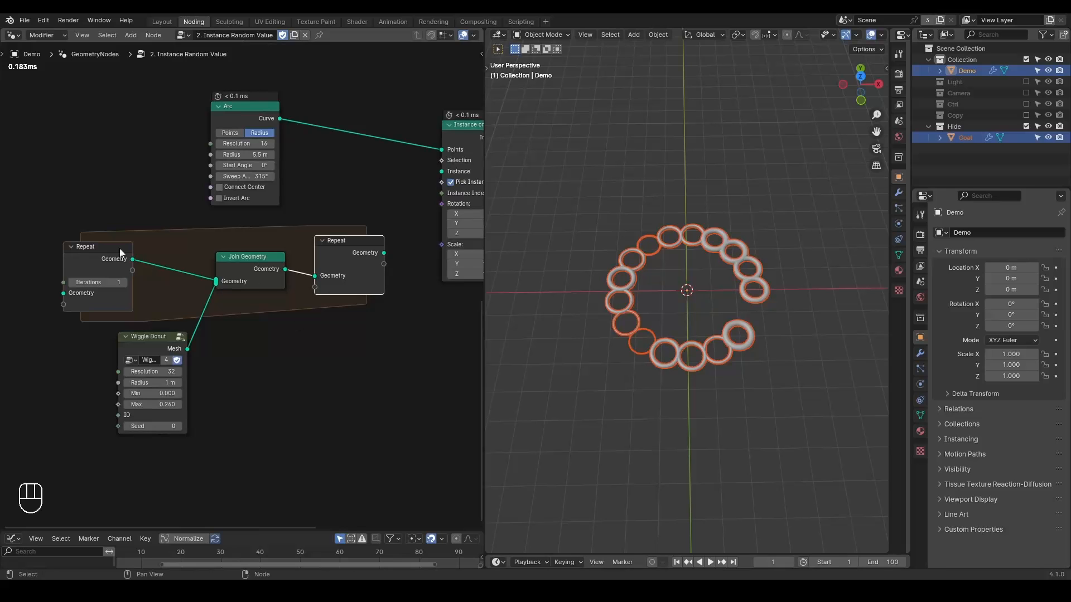
- Sketch an annotation arrow across the Repeat Zone, and collapse the Arc node and move it closer to Instance on Points
mouse_move(91, 239)
mouse_down()
mouse_move(262, 233)
mouse_move(277, 249)
mouse_up()
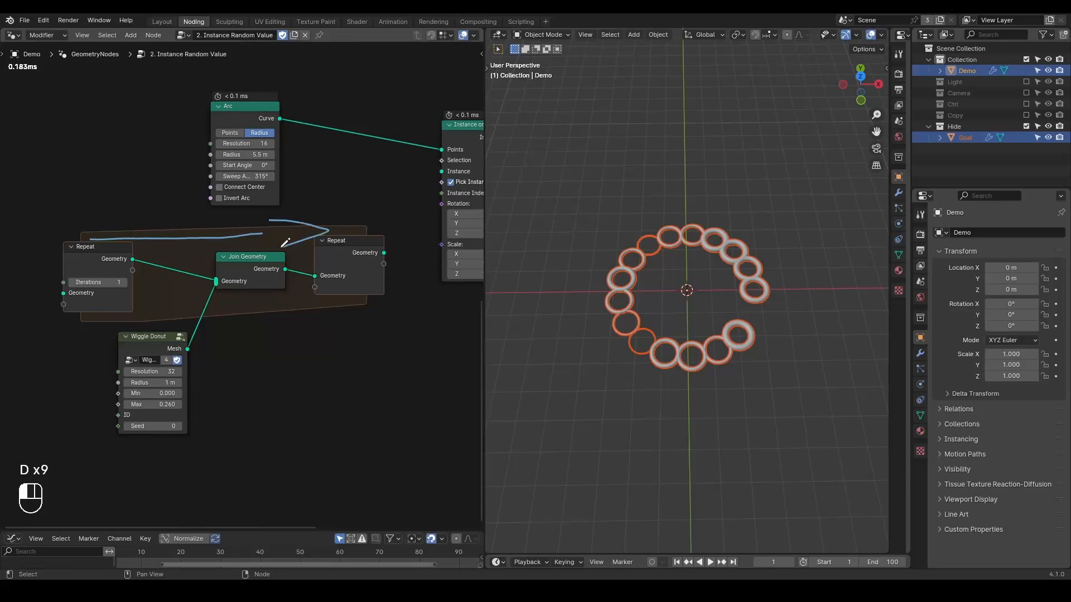
click(217, 105)
drag(223, 109, 327, 114)
- Annotate the loop back to the Repeat Zone's start and the Wiggle Donut with arrows, and erase the annotations
mouse_move(316, 214)
mouse_down()
mouse_move(201, 163)
mouse_move(137, 193)
mouse_move(169, 188)
mouse_up()
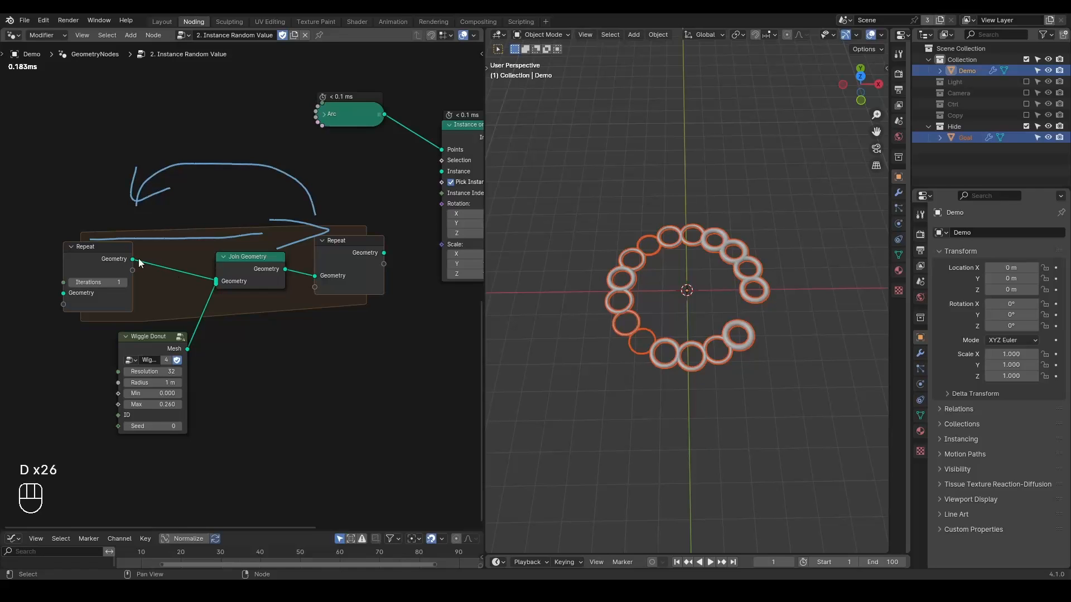
drag(113, 339, 76, 330)
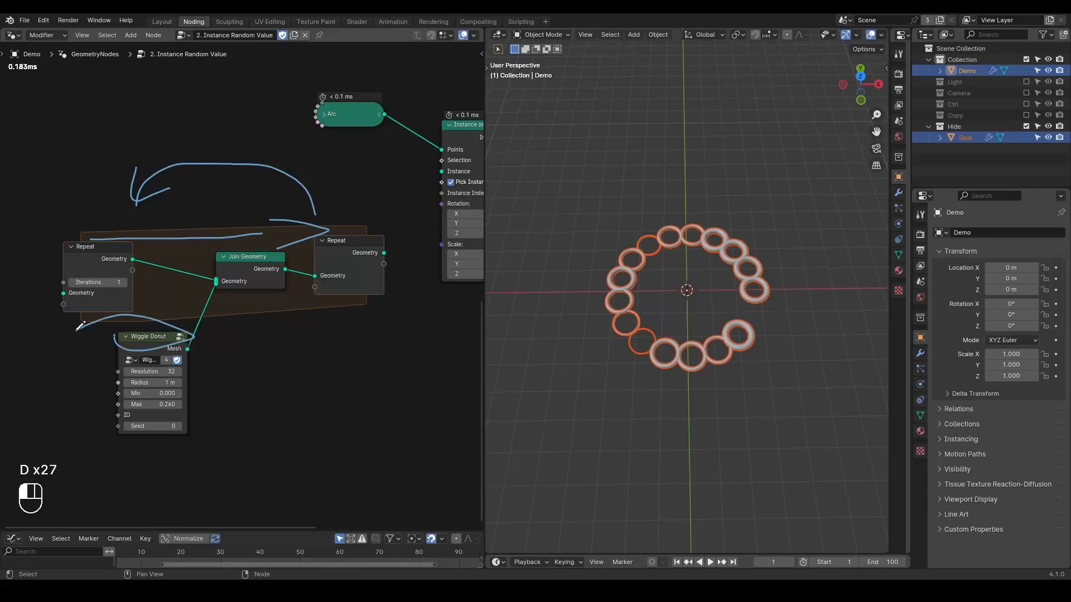
mouse_move(199, 129)
right_down()
mouse_move(314, 160)
mouse_move(326, 225)
mouse_move(192, 342)
right_up()
scroll(218, 324, up, 1)
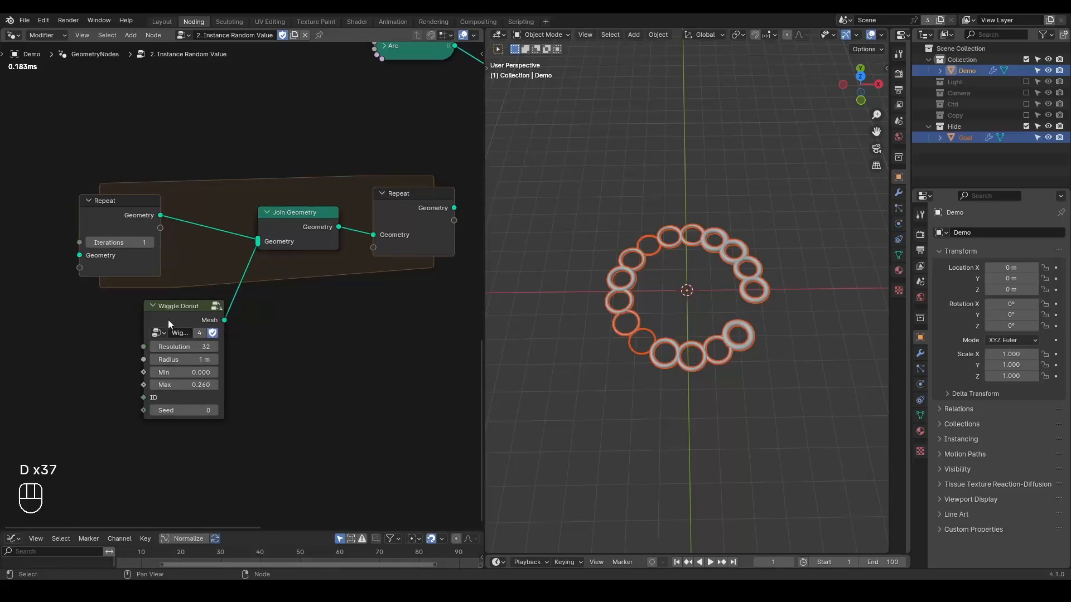
- Insert a Geometry to Instance node between Wiggle Donut and Join Geometry
drag(178, 316, 120, 357)
click(244, 361)
key(ctrl+a)
text(g)
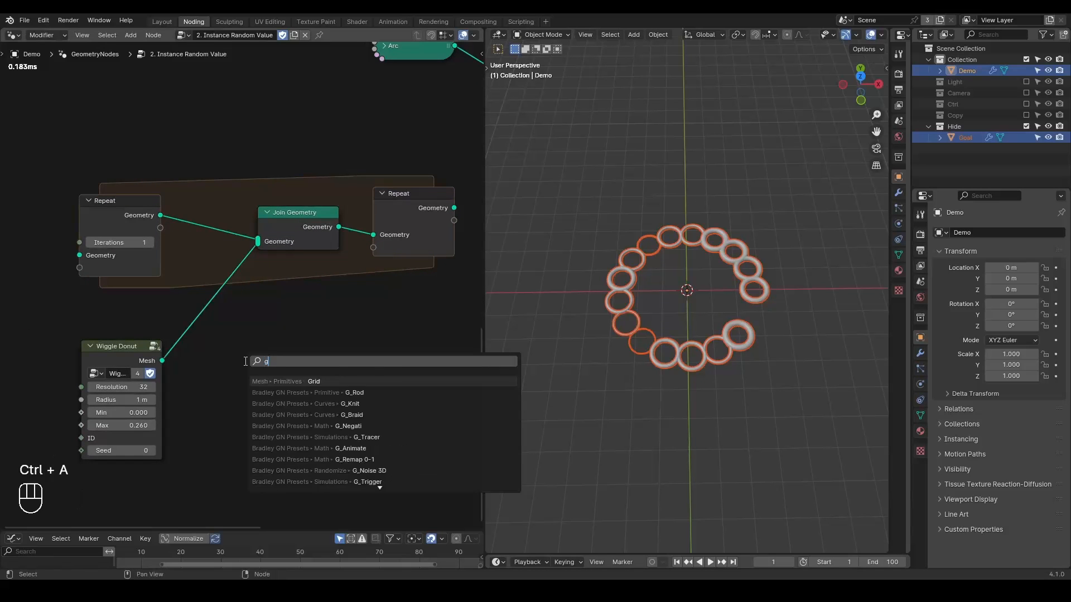
text(eometry to)
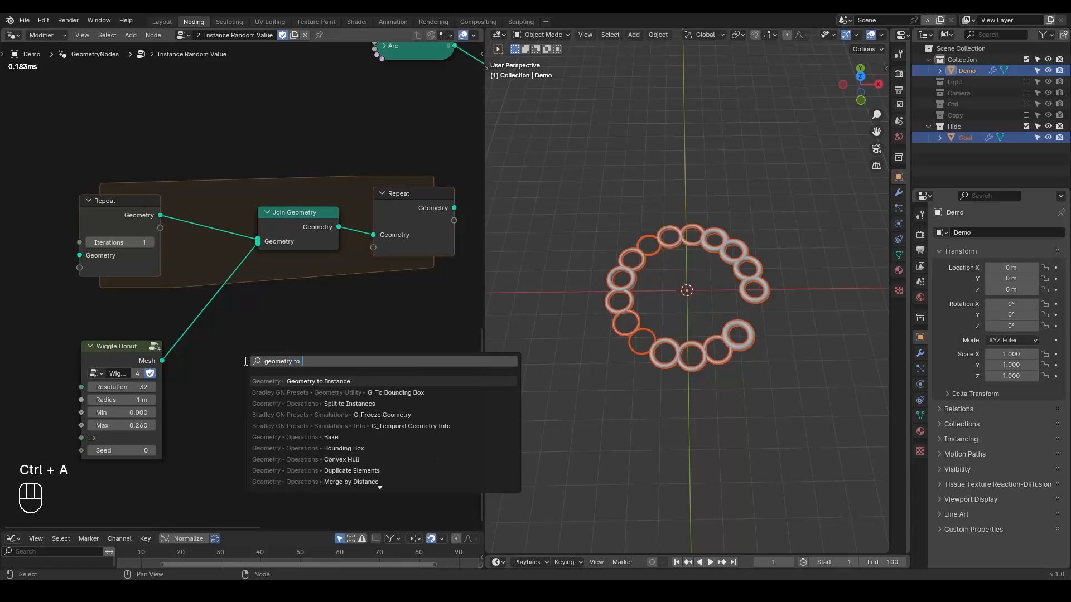
key(Return)
click(120, 307)
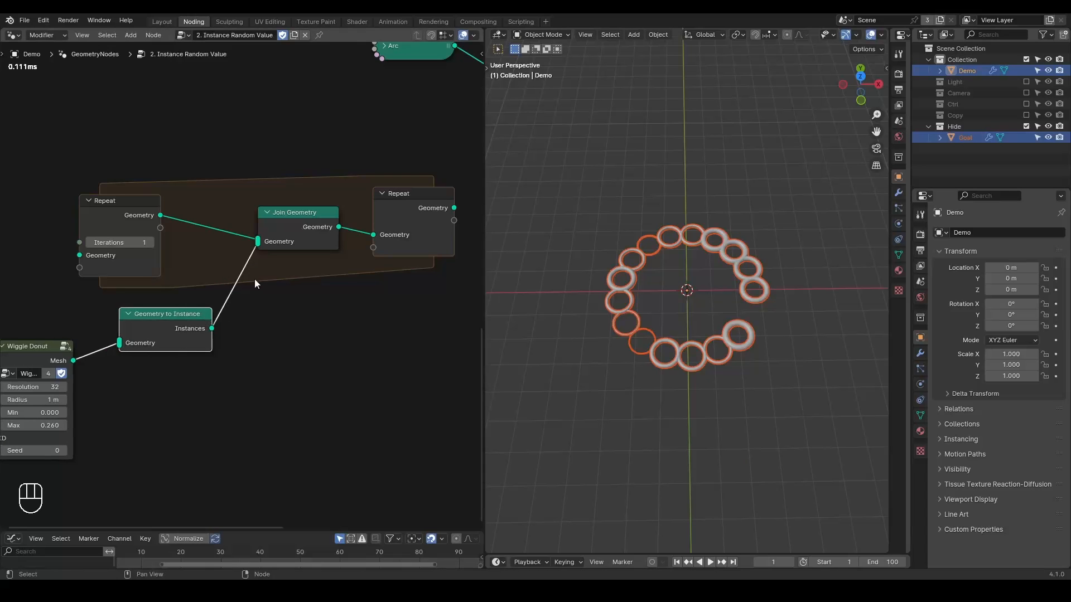
- Connect the Repeat Zone's Geometry output to the Instance input of Instance on Points, and move the starting Repeat node further away
middle_drag(446, 209, 338, 239)
drag(344, 238, 413, 143)
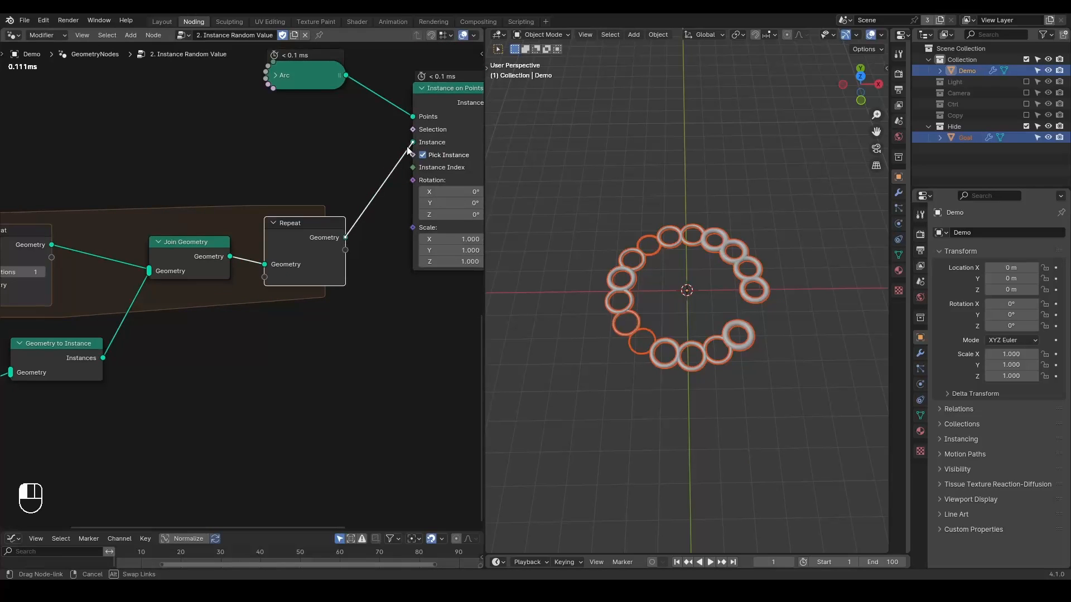
middle_drag(123, 378, 337, 299)
drag(273, 168, 15, 192)
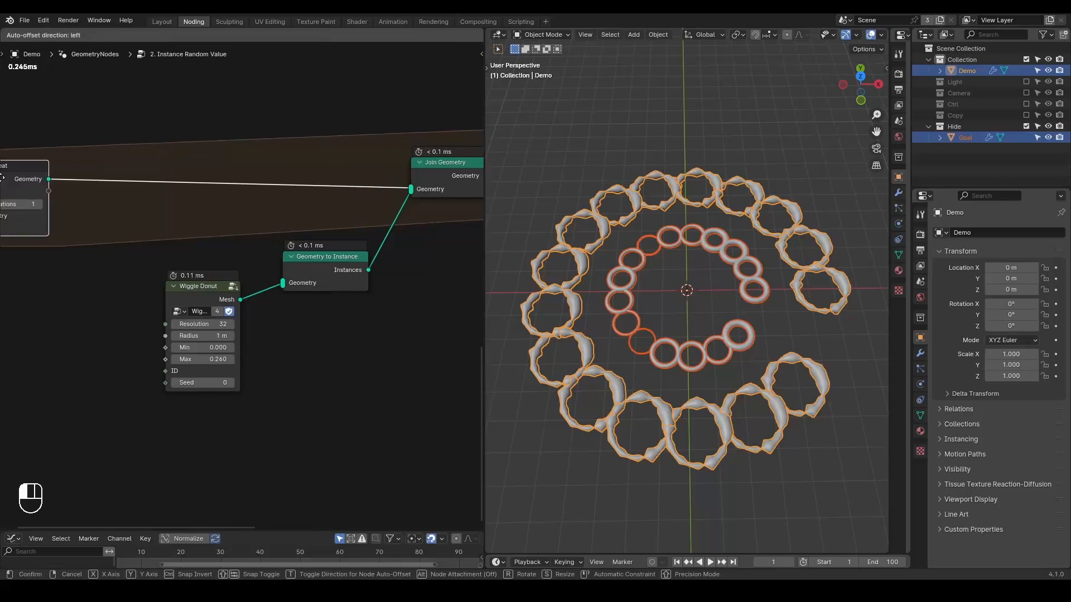
middle_drag(168, 254, 227, 243)
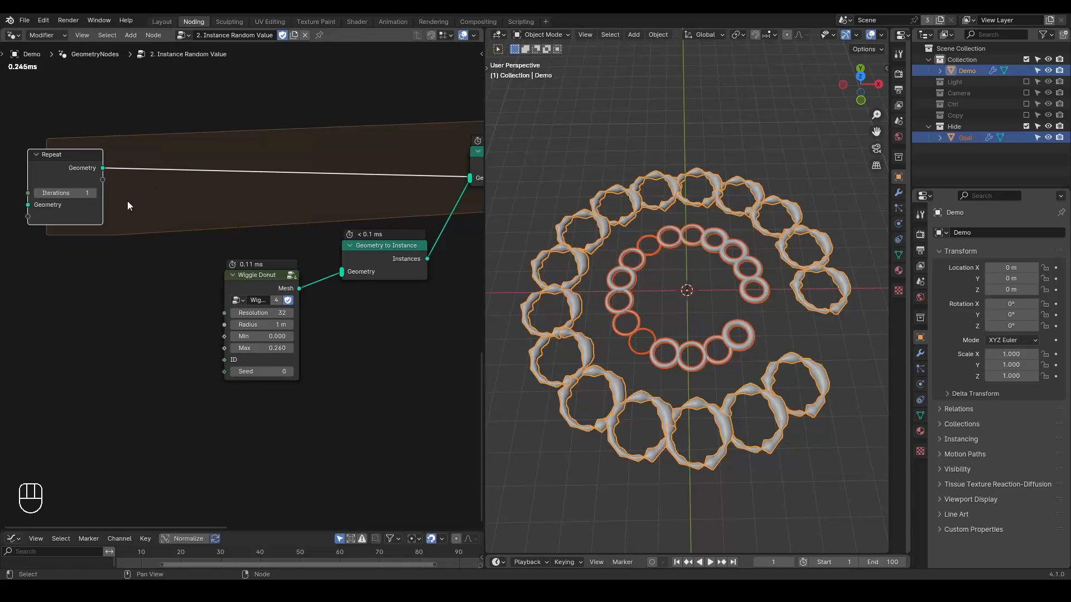
- Add a Math node in Add mode beside the starting Repeat node, with values 0 and 1
key(ctrl+a)
text(math)
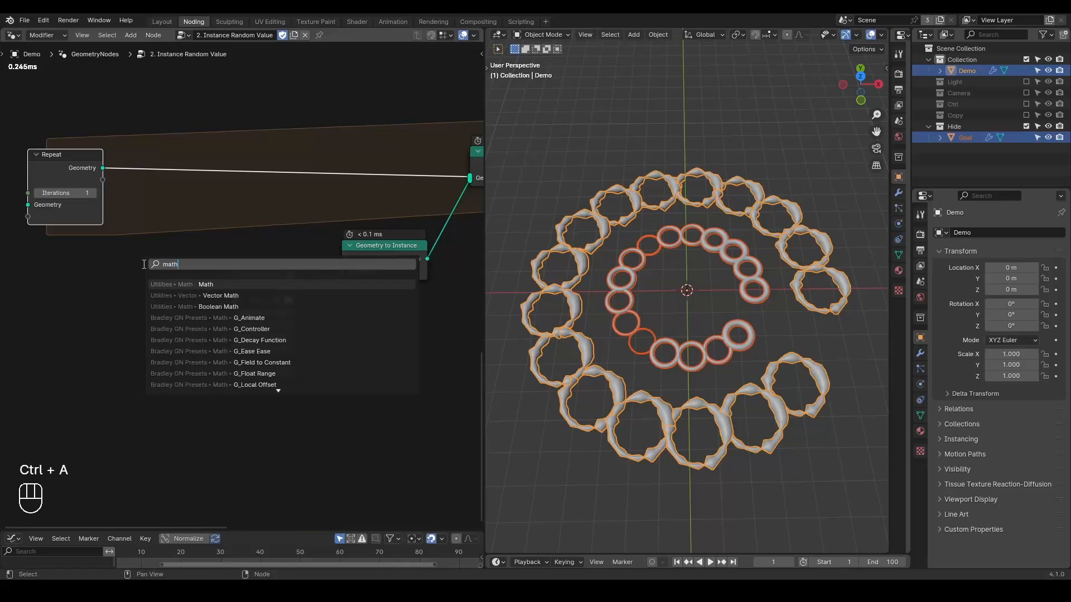
key(Return)
click(140, 217)
click(176, 276)
text(0)
key(Return)
click(177, 286)
text(1)
key(Return)
- Route a new Value item through the Add node between both Repeat nodes, and tuck the Add node inside the zone
drag(102, 180, 418, 215)
scroll(186, 232, down, 3)
scroll(145, 235, up, 2)
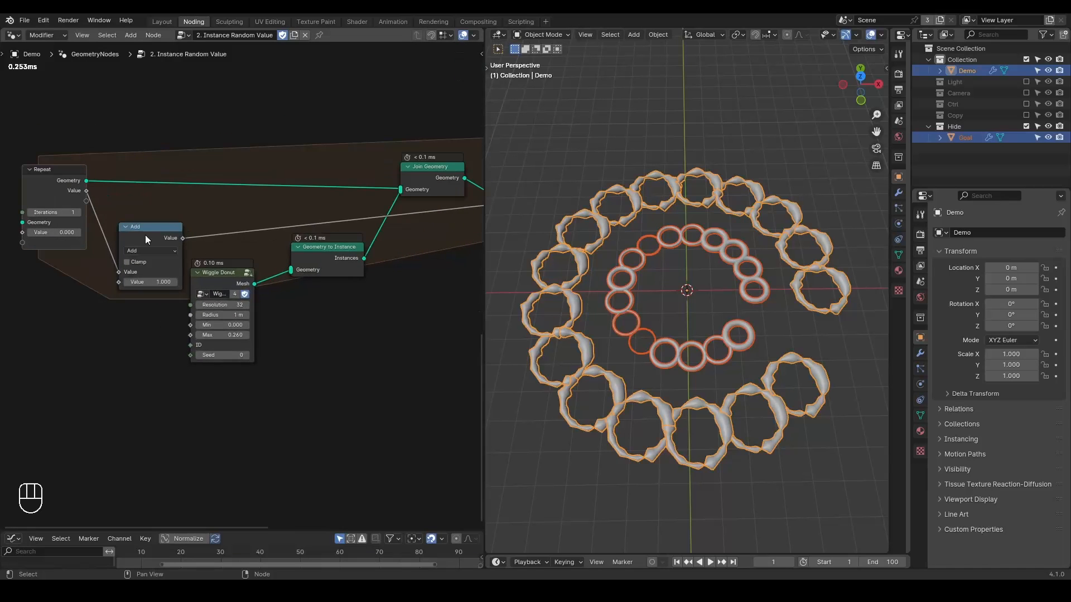
drag(145, 240, 137, 199)
scroll(269, 227, down, 1)
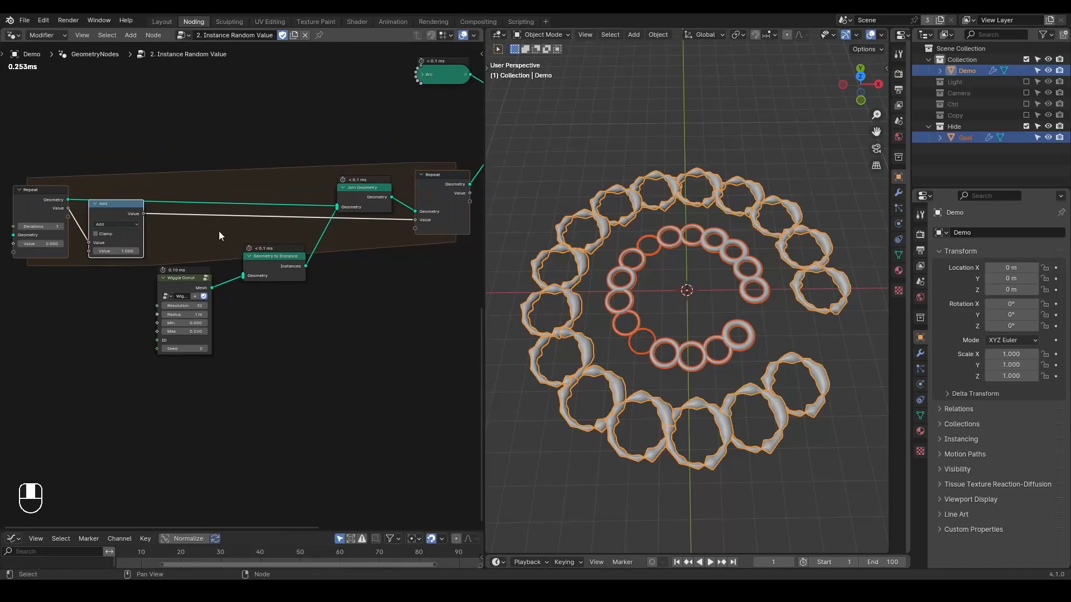
- Set the Repeat Zone's Iterations to 2, and sketch a +1 annotation above its start and erase it
click(62, 227)
drag(47, 182, 77, 193)
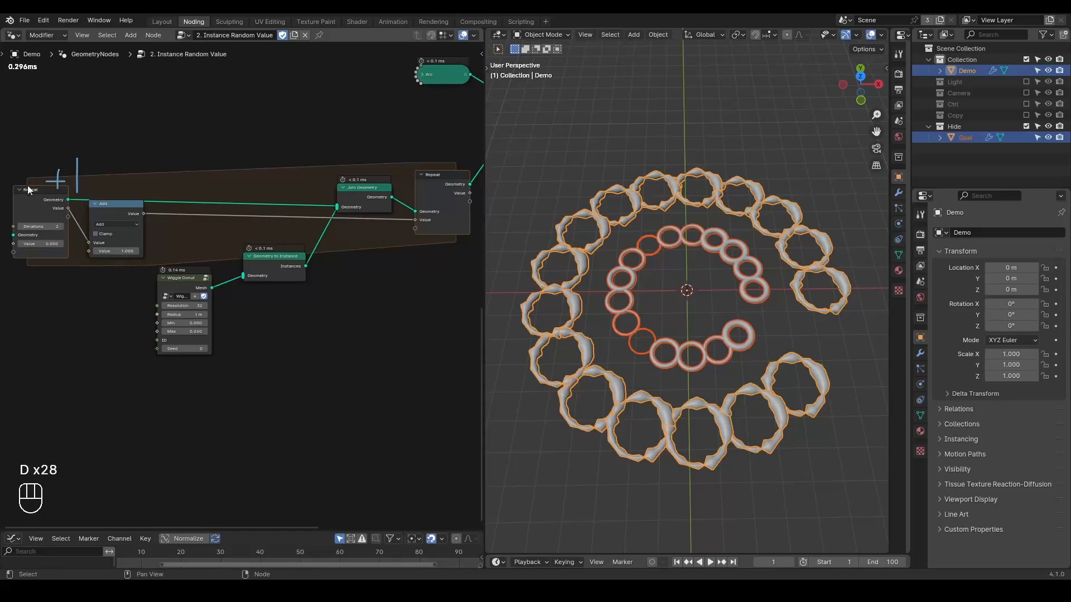
mouse_move(92, 170)
right_down()
mouse_move(53, 201)
mouse_move(59, 190)
right_up()
- Move the starting Repeat and Add nodes away from Wiggle Donut to make room in front of it
scroll(237, 309, up, 3)
middle_drag(161, 290, 301, 279)
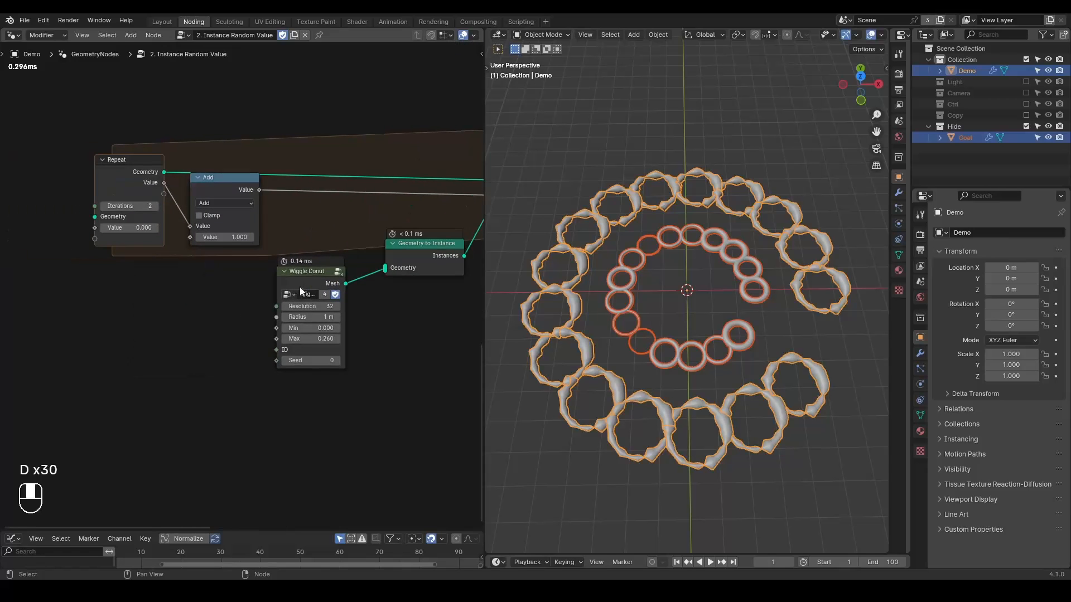
scroll(273, 231, up, 2)
drag(234, 107, 100, 201)
key(g)
click(122, 151)
click(125, 151)
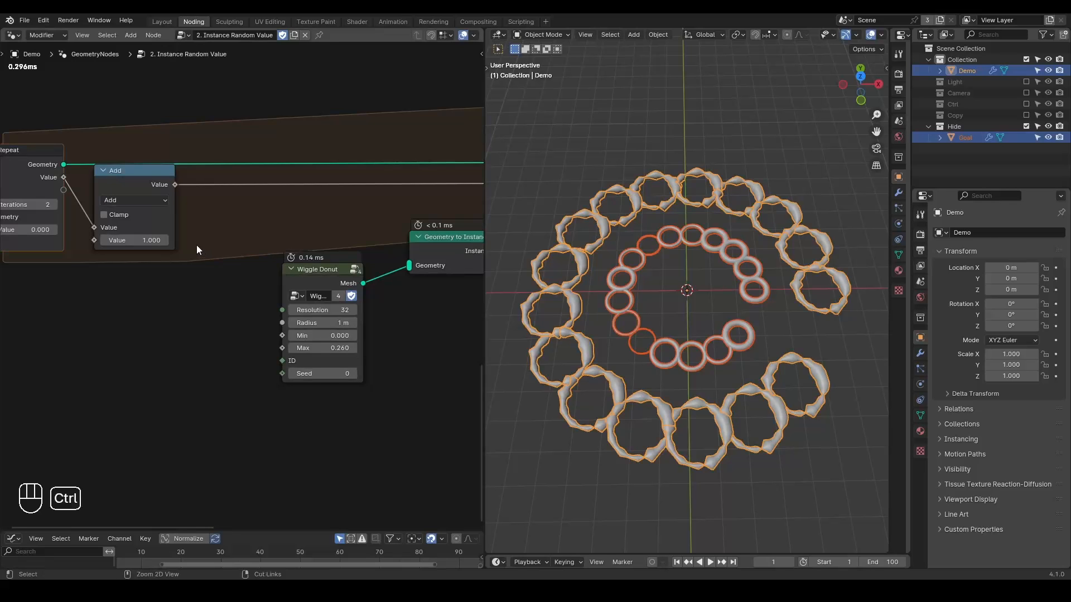
- Add a Random Value node in front of Wiggle Donut, and shift the starting Repeat and Add nodes further away
key(ctrl+a)
text(random v)
key(Return)
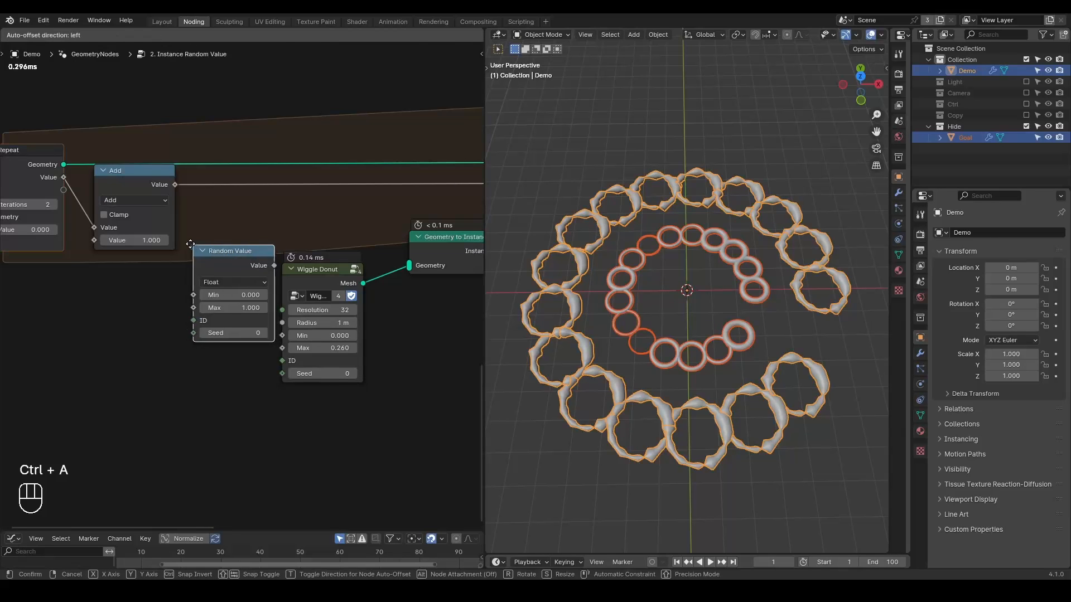
click(182, 243)
drag(182, 121, 3, 226)
key(g)
click(150, 167)
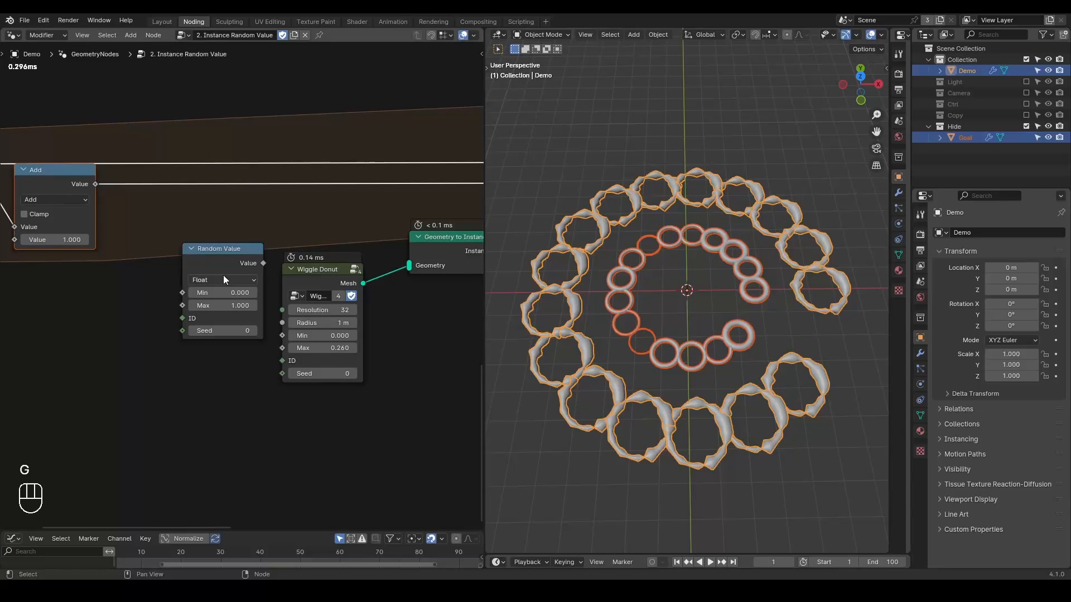
- Switch the Random Value node to Integer with Min 3 and Max 15
click(223, 279)
click(223, 317)
drag(223, 317, 198, 310)
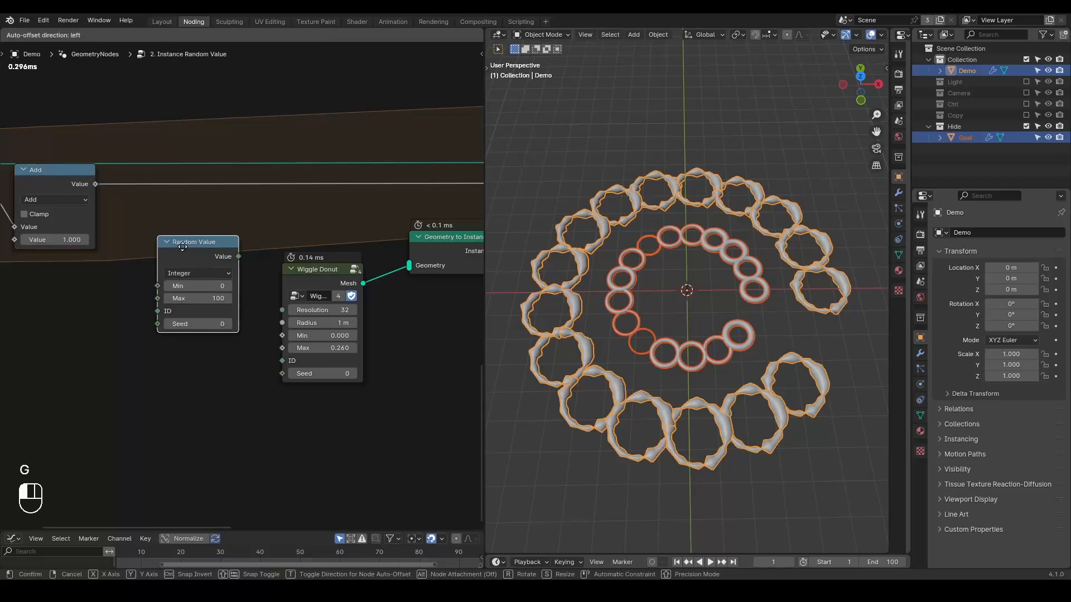
click(198, 299)
text(5)
key(Return)
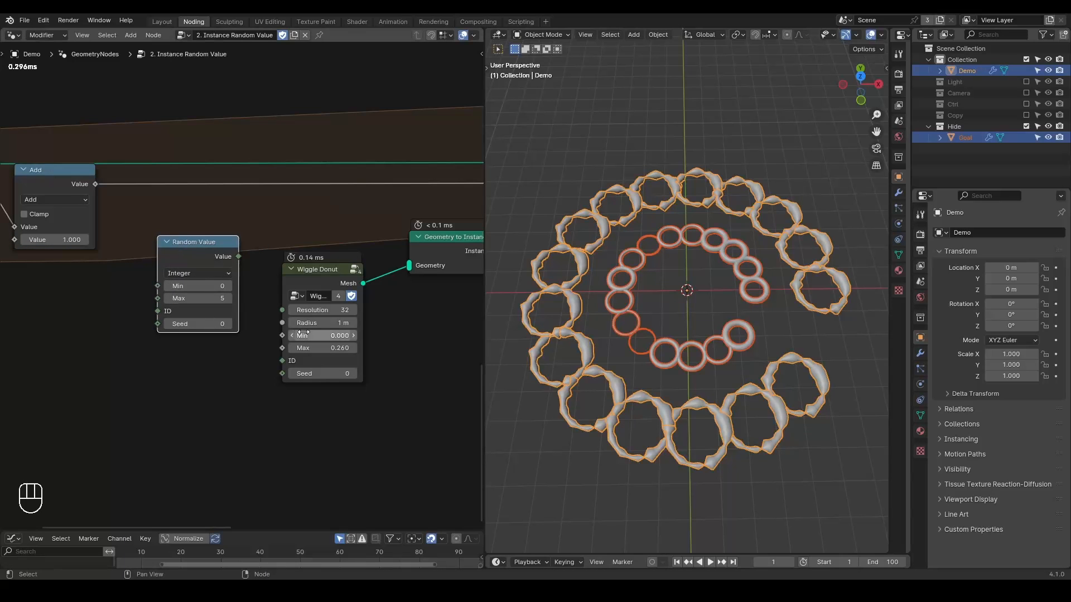
click(198, 286)
drag(199, 286, 223, 286)
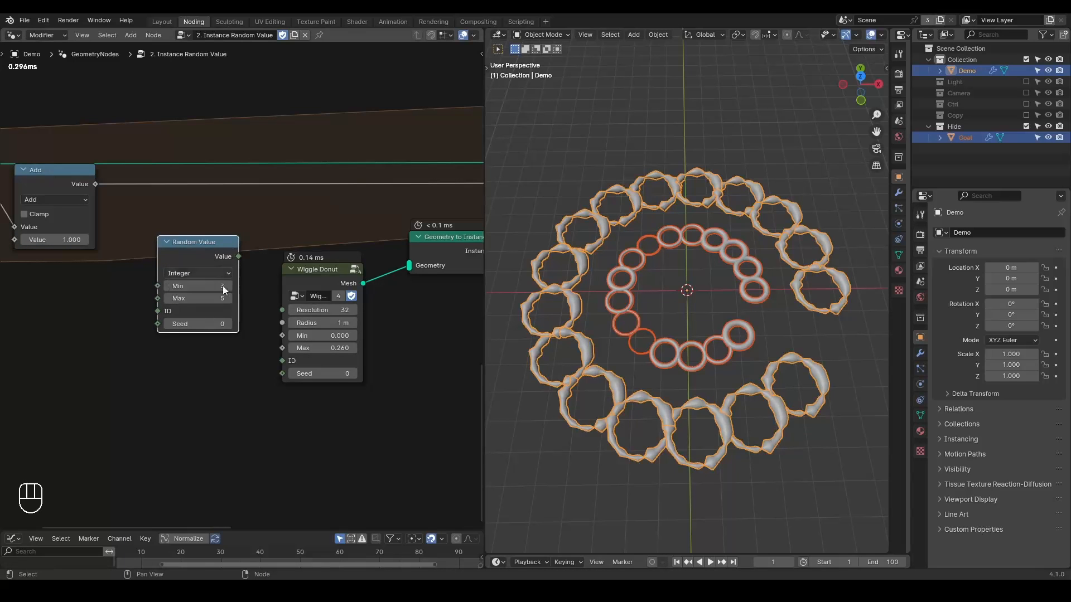
click(200, 298)
text(15)
key(Return)
- Connect the Add node's Value to the Random Value's ID, and the random value to Wiggle Donut's Resolution
drag(95, 184, 156, 312)
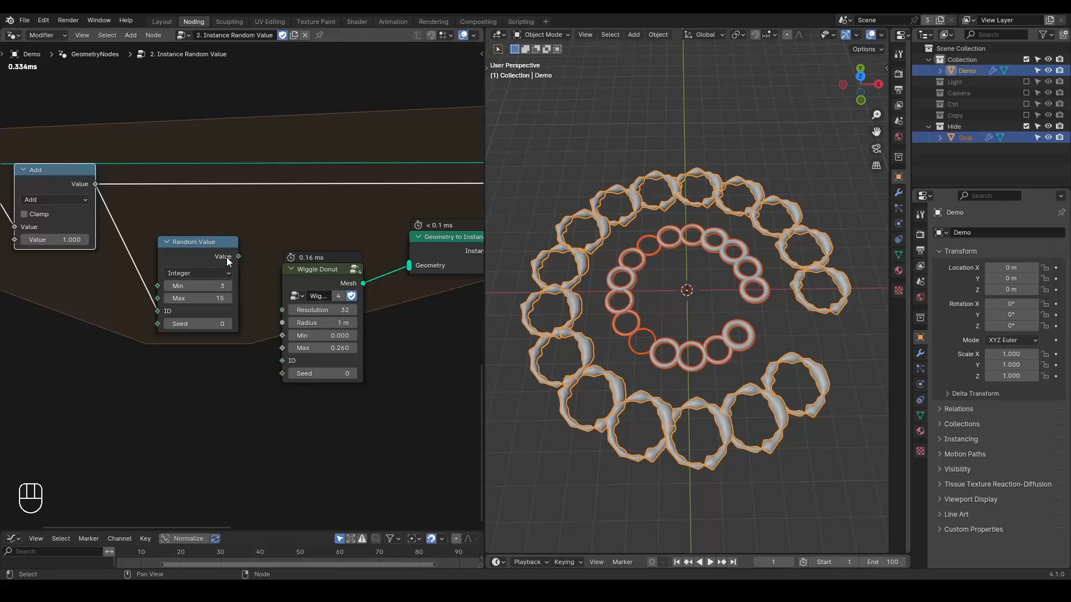
drag(235, 257, 278, 308)
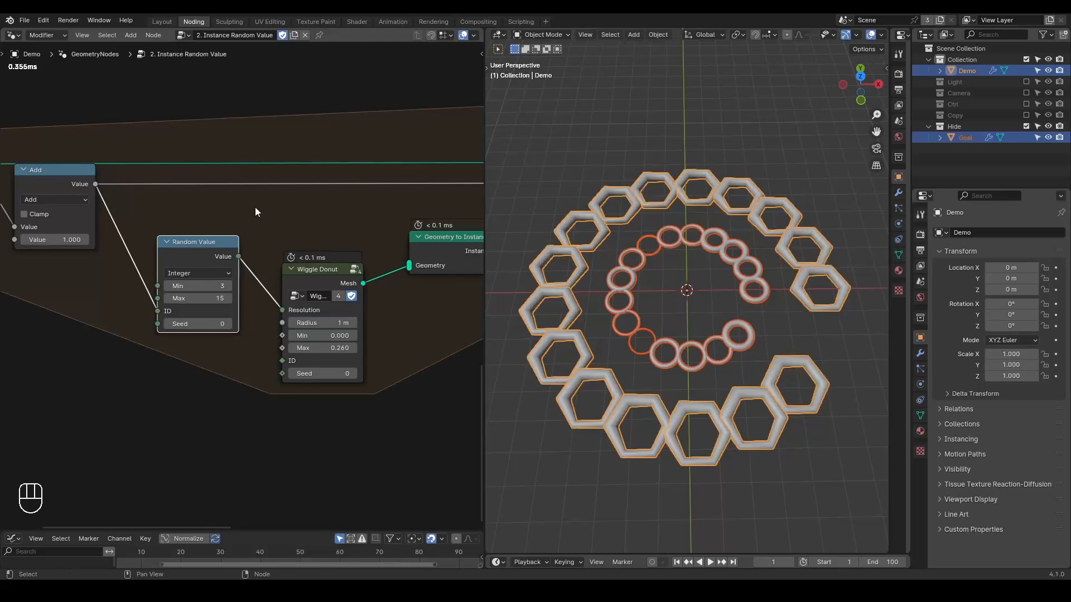
middle_drag(195, 256, 257, 238)
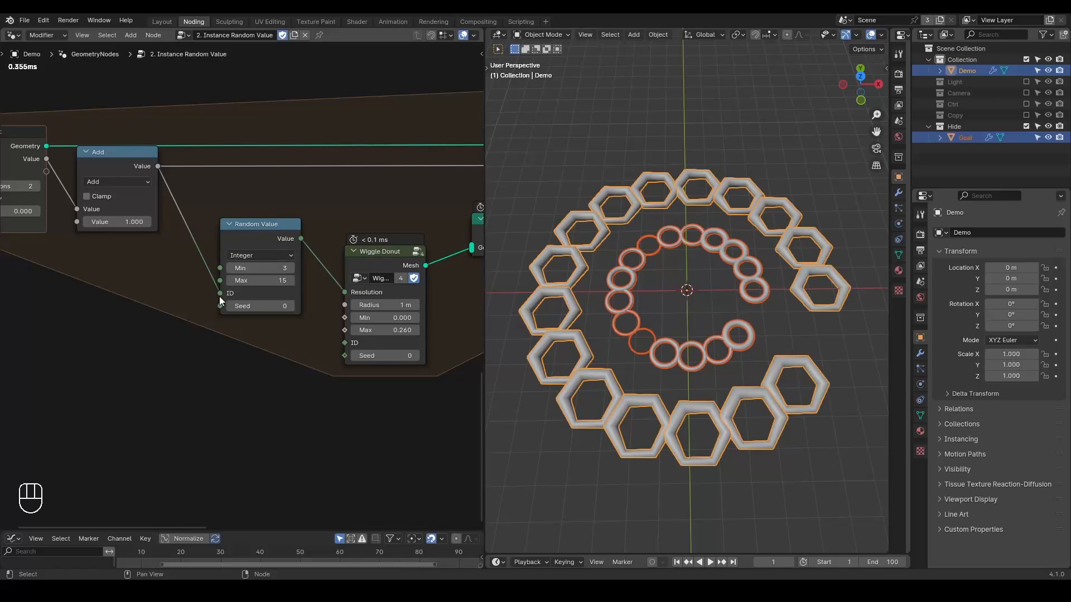
- Disconnect the Add node from the Random Value's ID to compare the result, and reconnect it
mouse_move(219, 294)
mouse_down()
mouse_move(190, 289)
mouse_move(217, 300)
mouse_up()
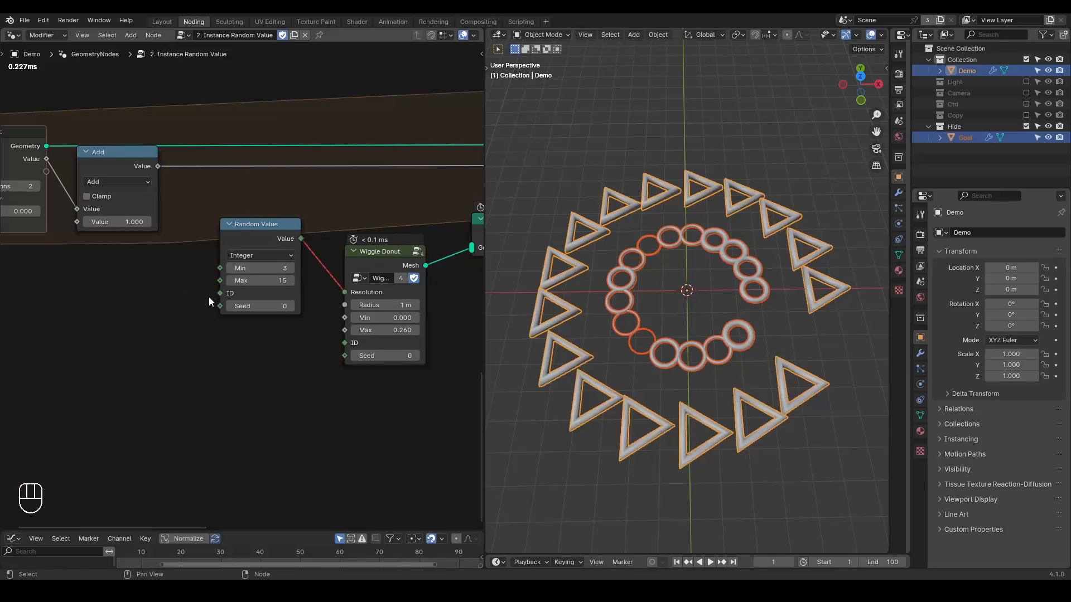
drag(158, 167, 220, 293)
- Sketch an annotation mark over the starting Repeat node's outputs and erase part of it
middle_drag(128, 303, 162, 302)
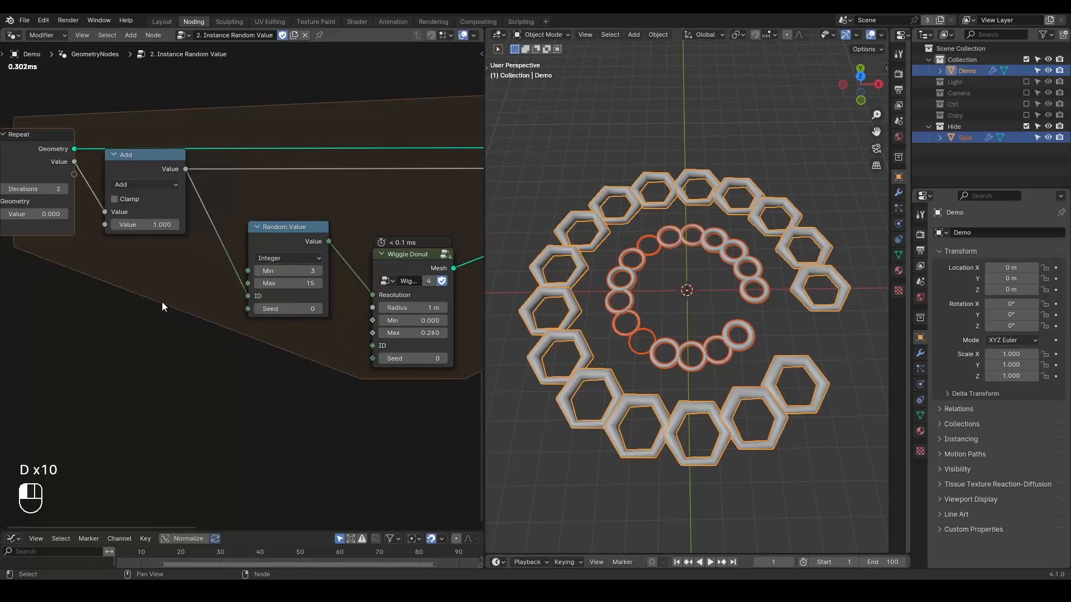
click(61, 149)
drag(62, 166, 63, 141)
mouse_move(96, 178)
right_down()
mouse_move(35, 251)
mouse_move(222, 182)
mouse_move(216, 225)
right_up()
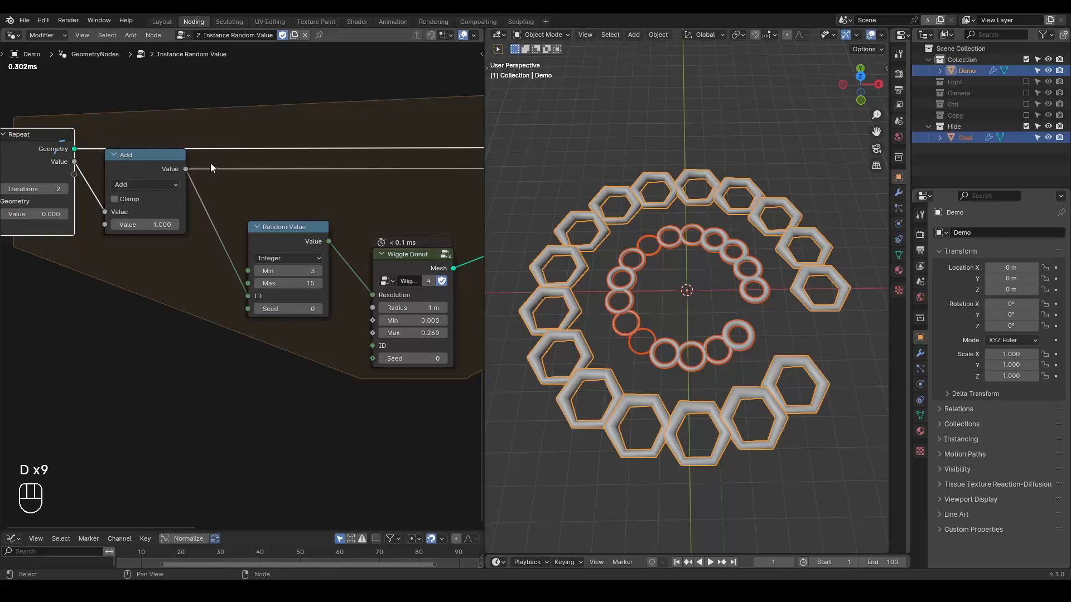
- Examine the node chain through the Repeat Zone, from the counter and Random Value to the Repeat output
middle_drag(269, 230, 165, 223)
scroll(185, 219, down, 3)
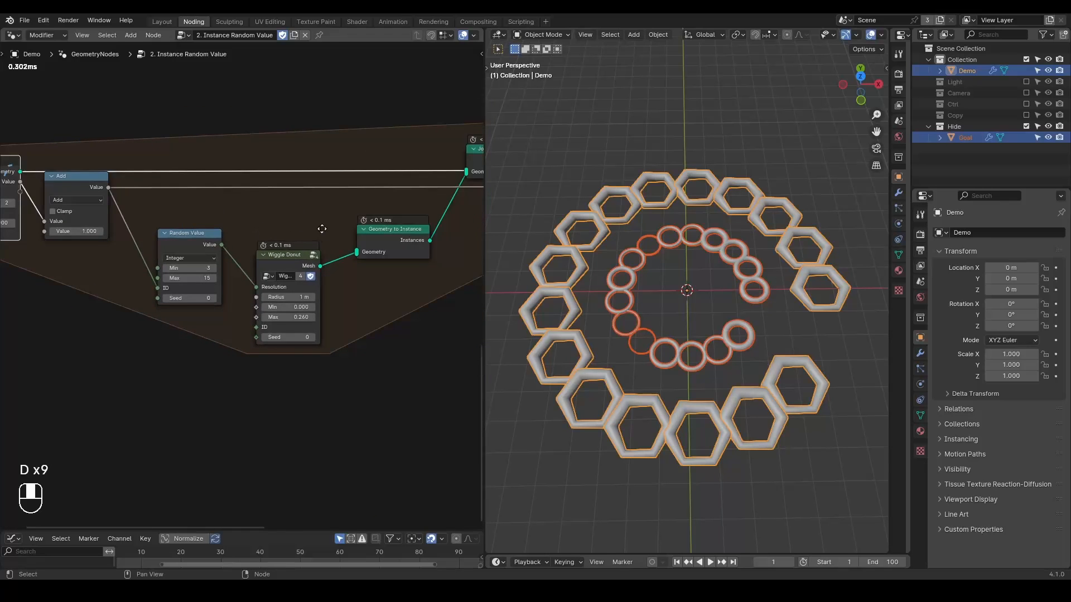
middle_drag(322, 229, 220, 235)
scroll(219, 235, down, 1)
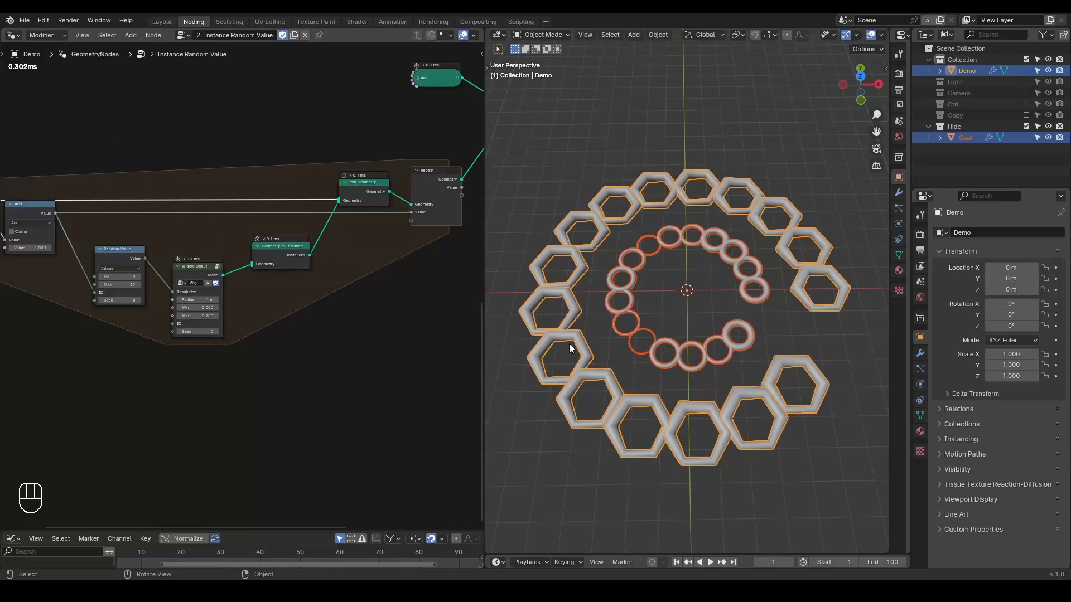
middle_drag(151, 264, 286, 276)
scroll(286, 275, up, 5)
middle_drag(92, 275, 217, 271)
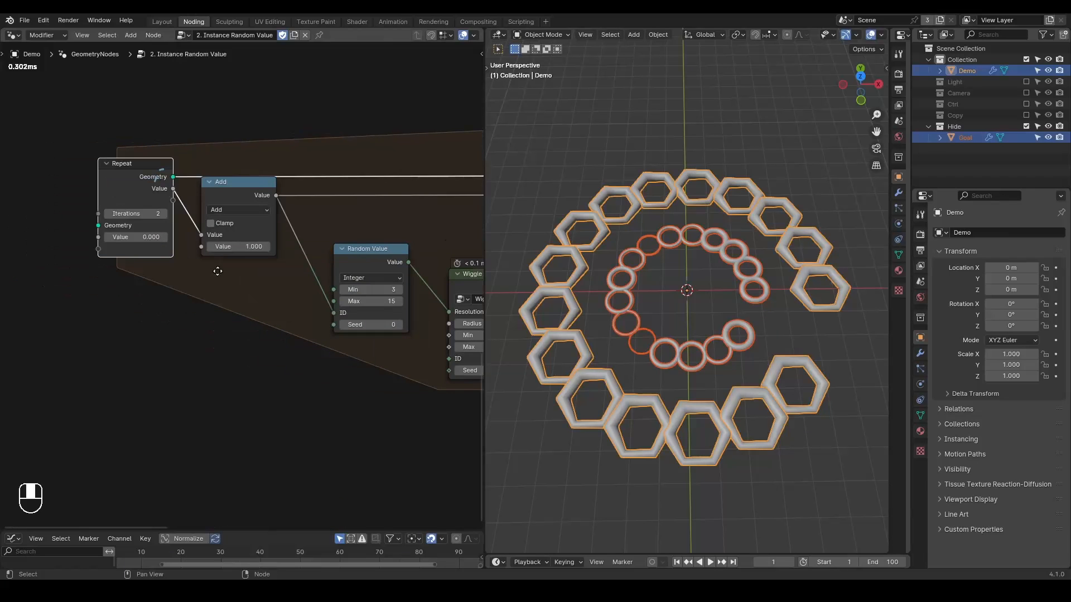
- Set the Repeat Zone's iterations to 5
click(164, 214)
click(165, 213)
click(165, 213)
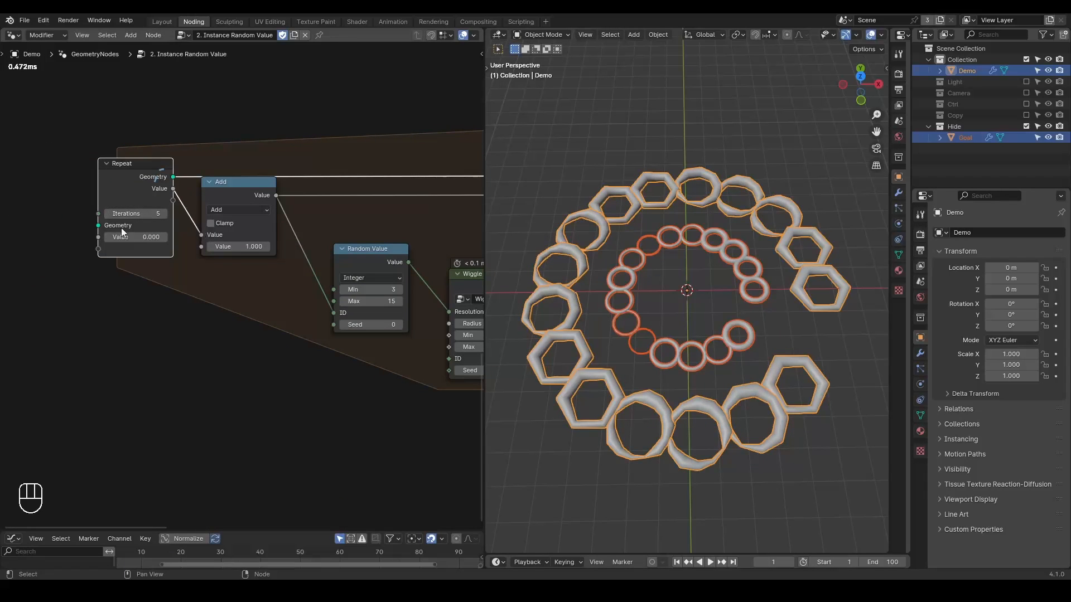
key(d)
key(d)
key(d)
key(d)
scroll(233, 258, down, 4)
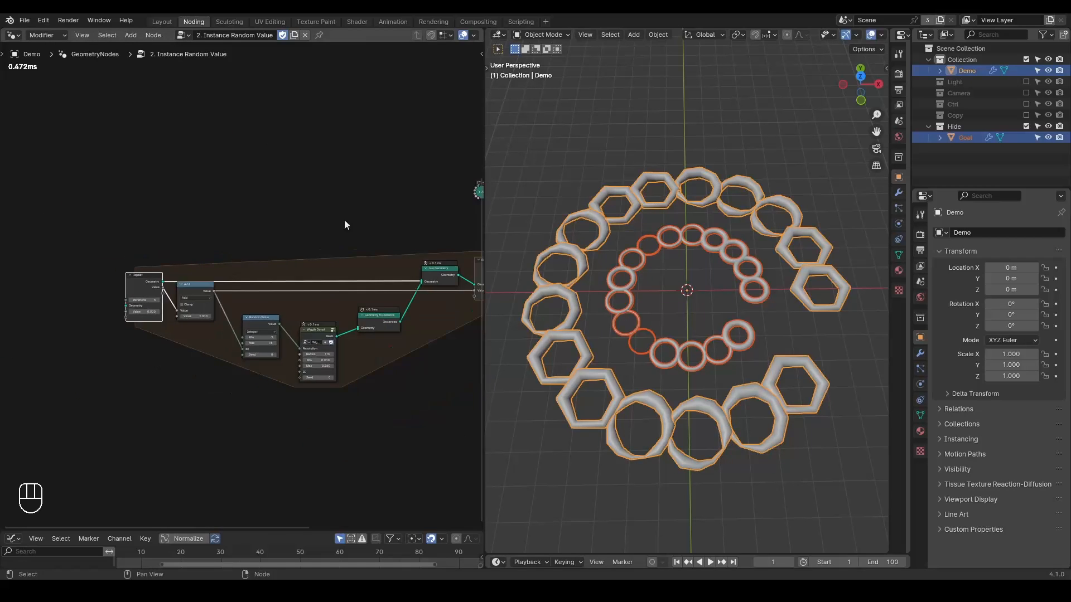
- Move the Arc node in front of the Repeat Zone's starting node
middle_drag(414, 199, 367, 200)
click(432, 192)
drag(441, 193, 2, 231)
middle_drag(92, 259, 183, 250)
scroll(183, 250, up, 8)
middle_drag(89, 204, 173, 192)
scroll(173, 192, up, 2)
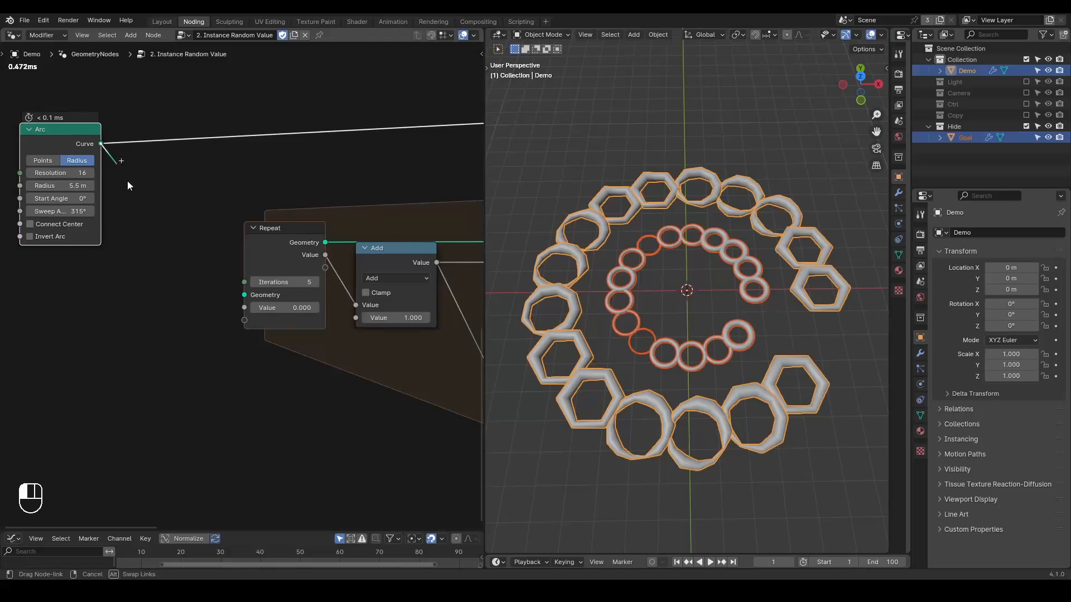
- Add a Domain Size node fed by the Arc's Curve output and set its component type to Curve
key(shift+a)
text(domain)
key(Return)
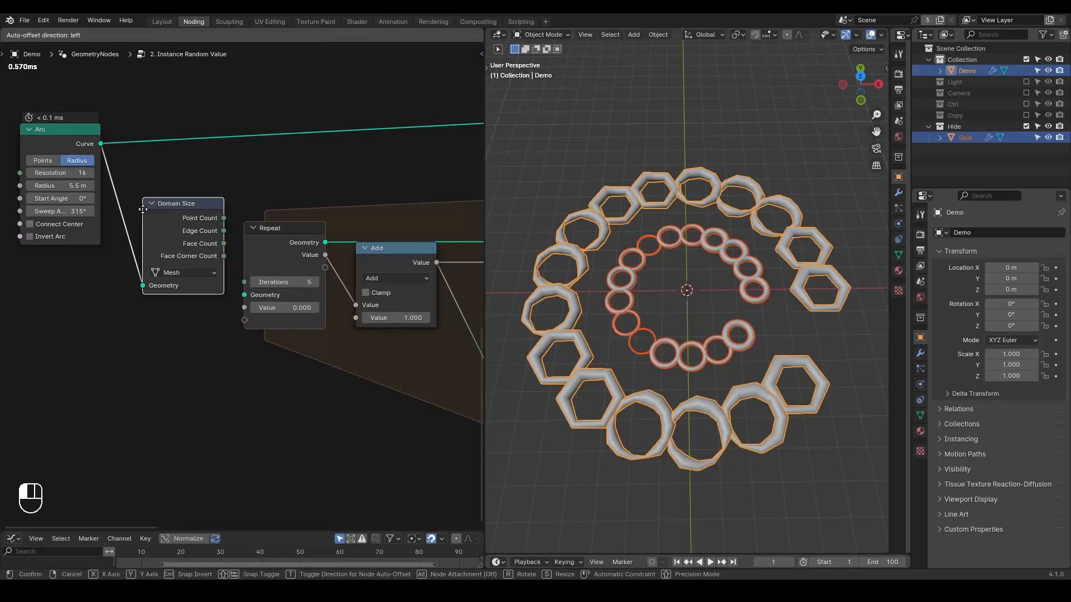
click(143, 170)
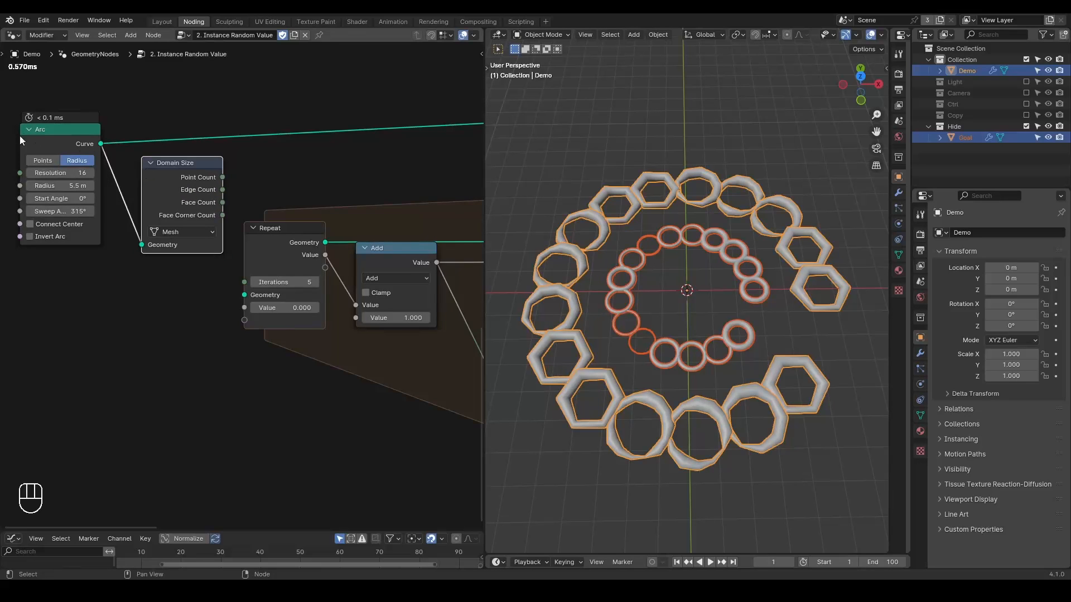
click(184, 232)
click(175, 286)
- Connect Domain Size's Point Count to the Repeat node's Iterations and shift the Arc and Domain Size nodes away from the zone
drag(219, 177, 243, 282)
drag(193, 88, 67, 209)
key(g)
click(170, 134)
click(171, 139)
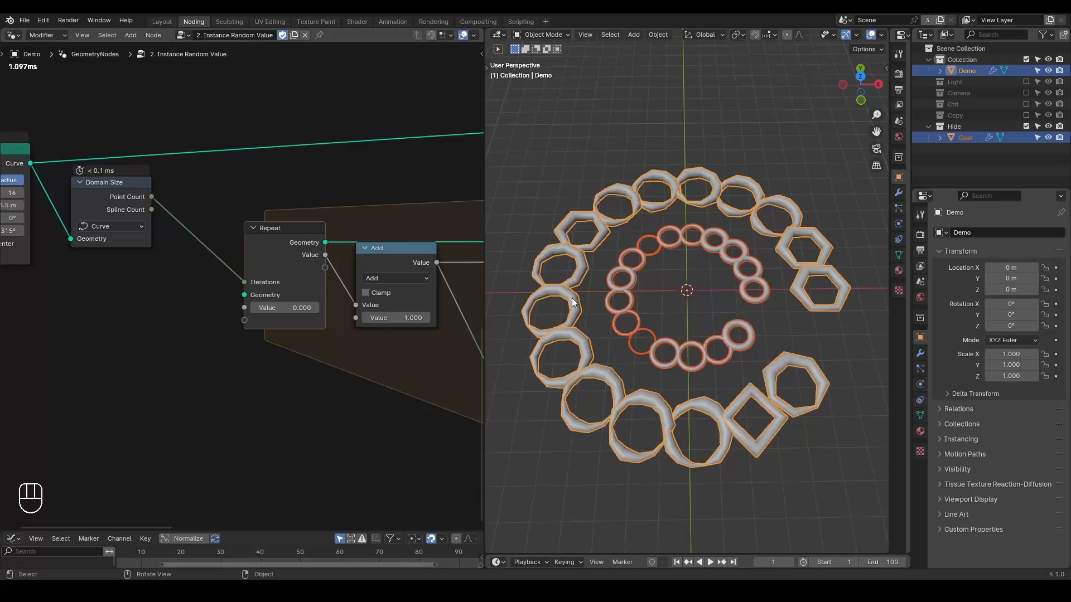
- Duplicate the Random Value node with its ID link, set the copy to Float, and connect it to Wiggle Donut's Radius
middle_drag(371, 239, 139, 154)
middle_drag(308, 296, 239, 255)
click(240, 186)
drag(241, 203, 213, 151)
key(shift+ctrl+d)
click(216, 256)
click(237, 283)
click(238, 296)
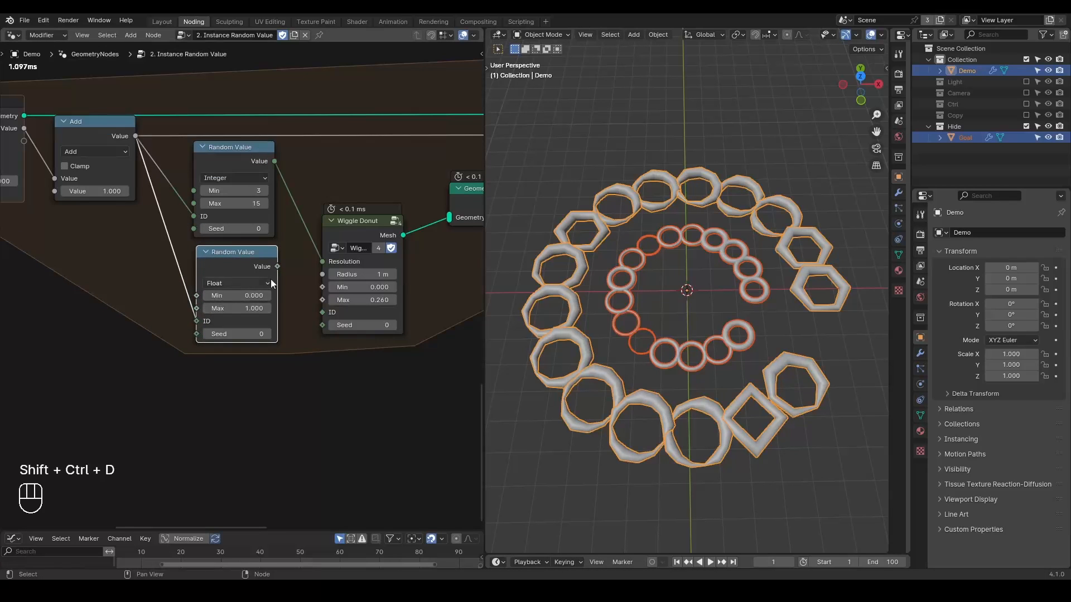
drag(277, 267, 323, 273)
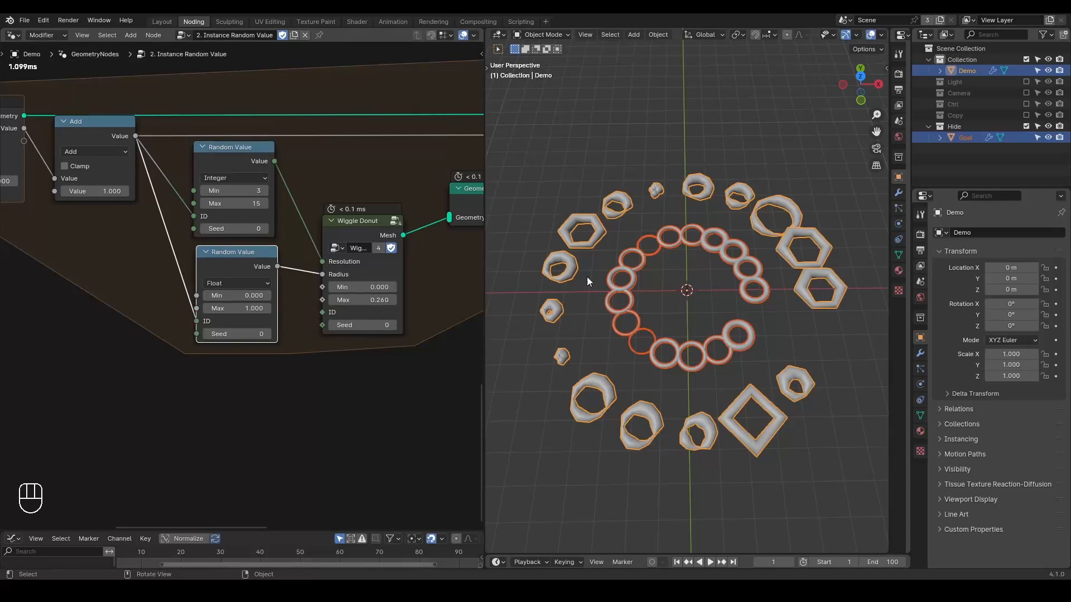
drag(220, 269, 213, 267)
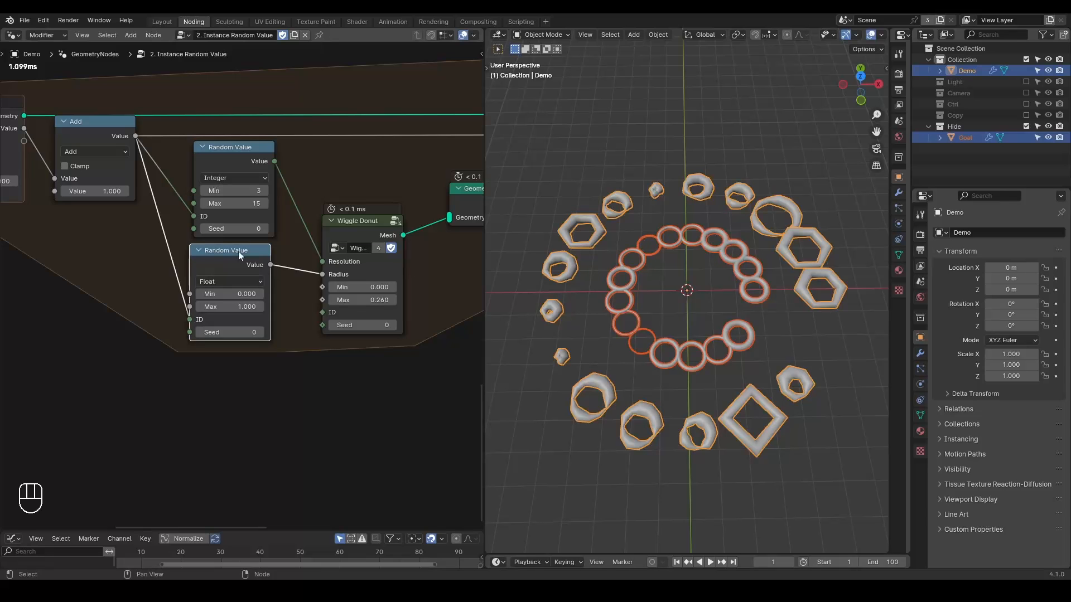
- Add a Cube node, connect the integer Random Value to its Vertices X, and connect its Mesh to Geometry to Instance
middle_drag(304, 246, 249, 268)
key(ctrl+a)
text(cube)
key(Return)
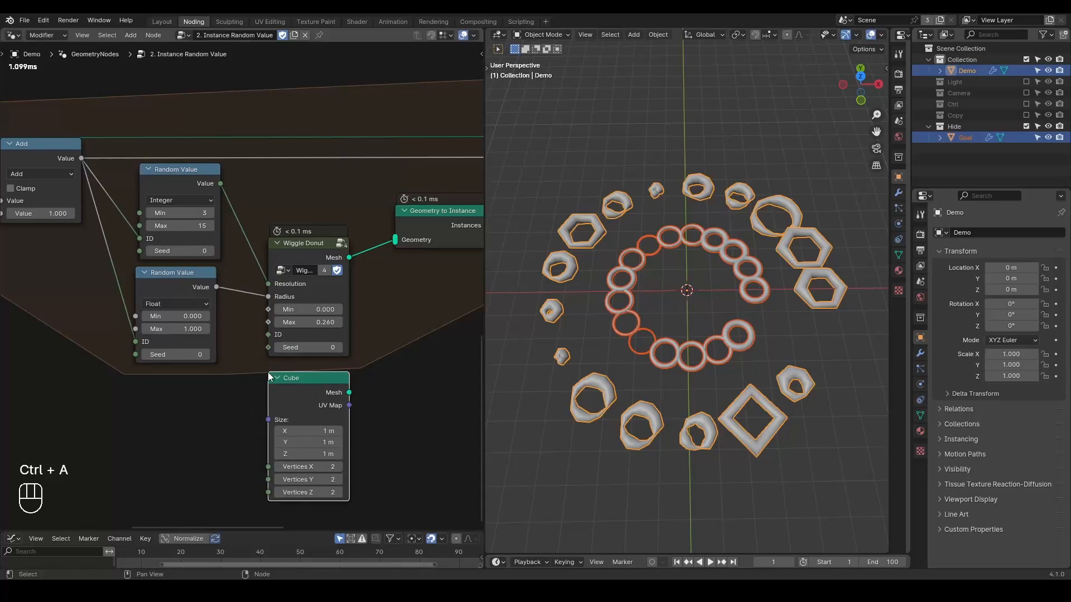
drag(220, 183, 268, 466)
drag(349, 392, 395, 241)
- Switch the viewport to wireframe shading and examine the subdivisions of the instanced cubes from above
key(z)
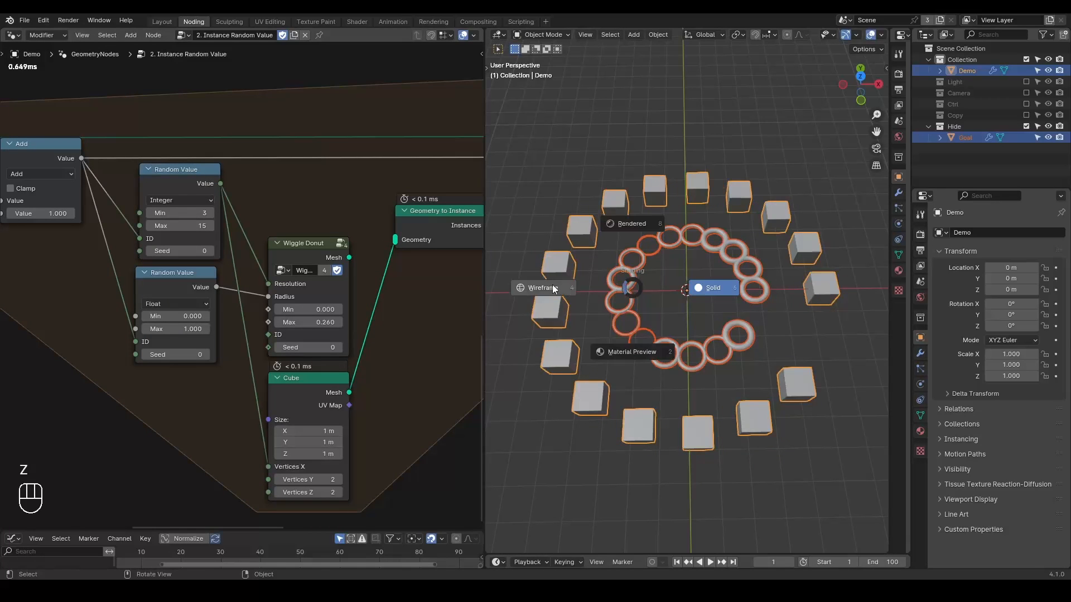
click(552, 285)
mouse_move(637, 340)
middle_down()
mouse_move(637, 330)
mouse_move(633, 372)
mouse_move(641, 357)
middle_up()
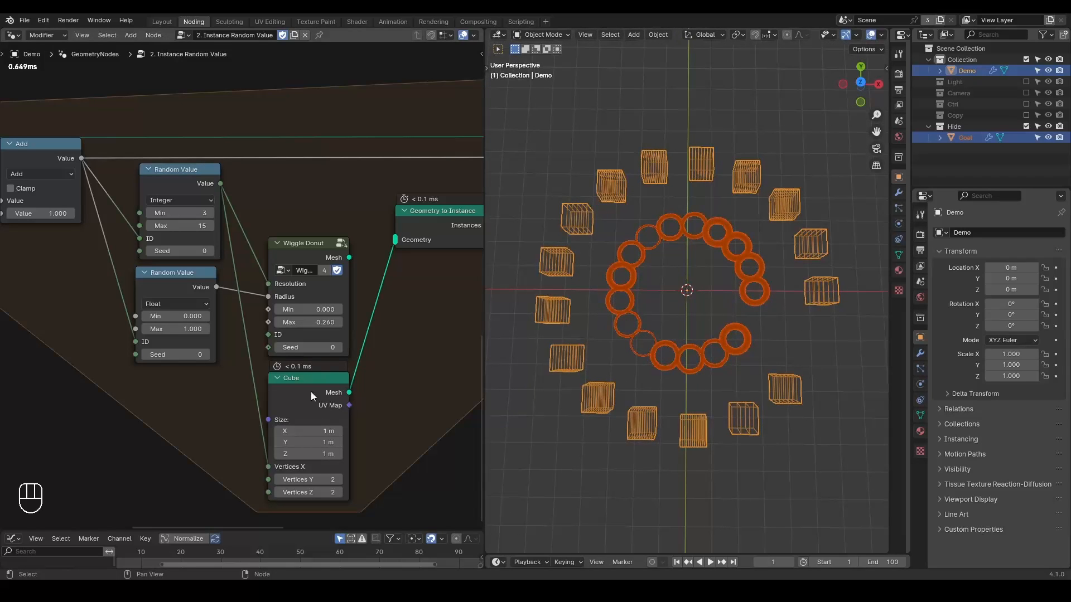
scroll(338, 387, down, 2)
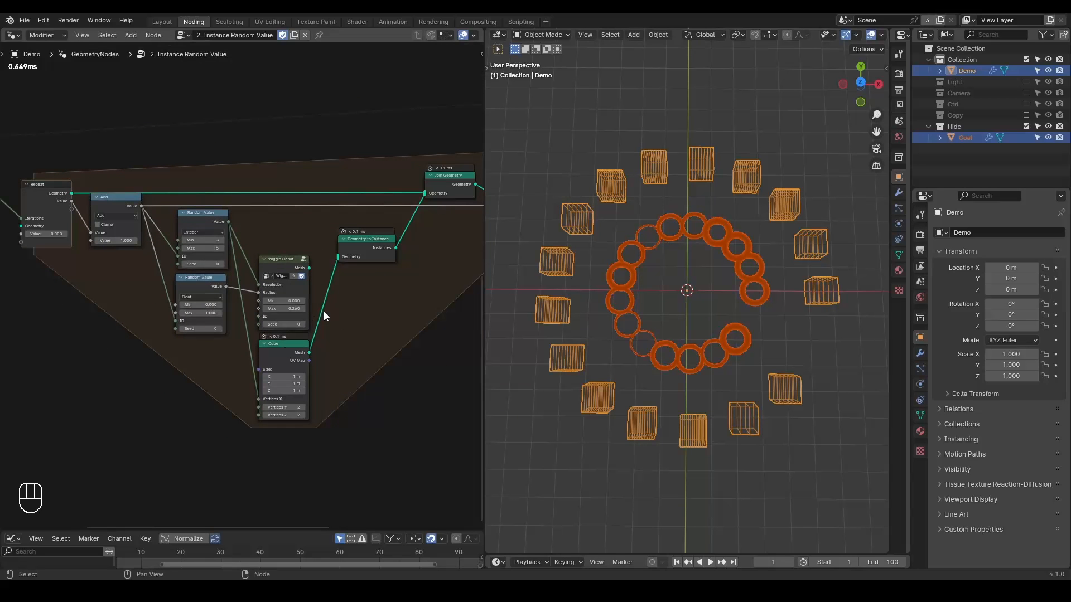
key(shift+ctrl+alt+q)
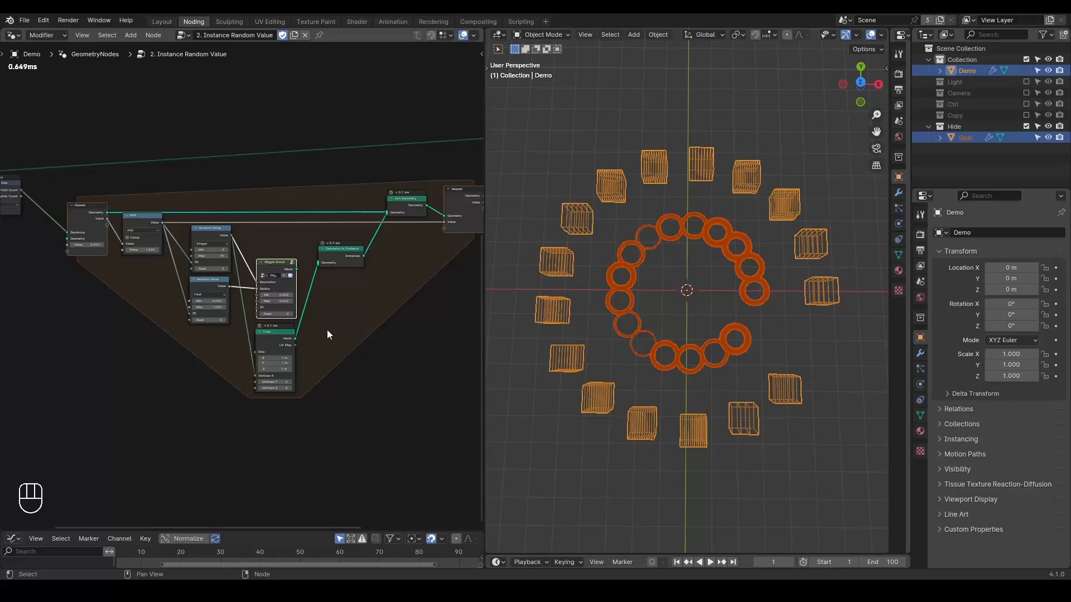
scroll(347, 346, up, 3)
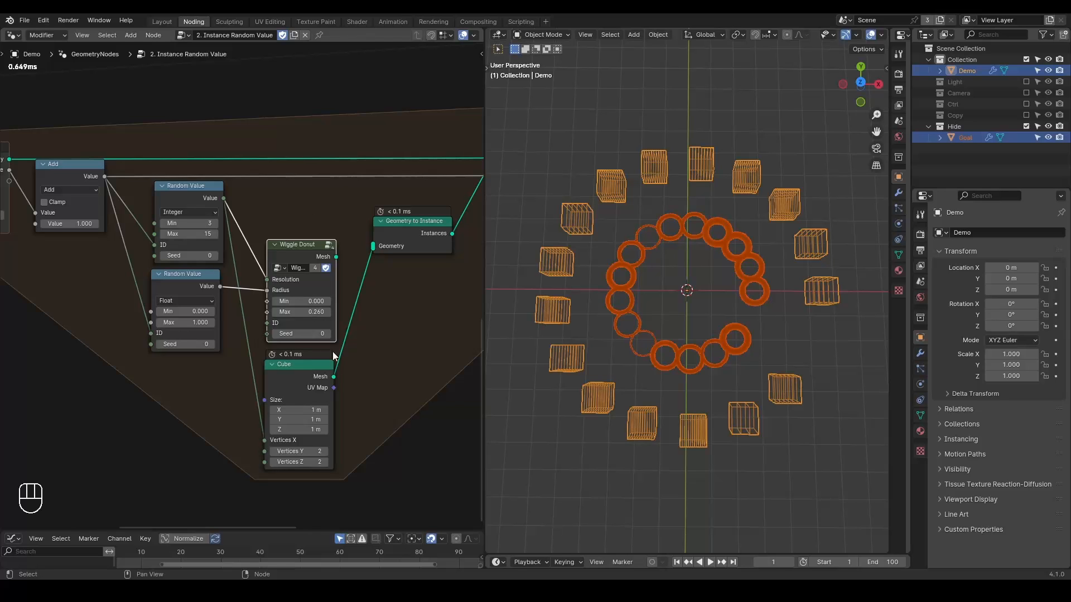
- Move the Cube node above Wiggle Donut and space the two nodes apart
drag(304, 377, 305, 133)
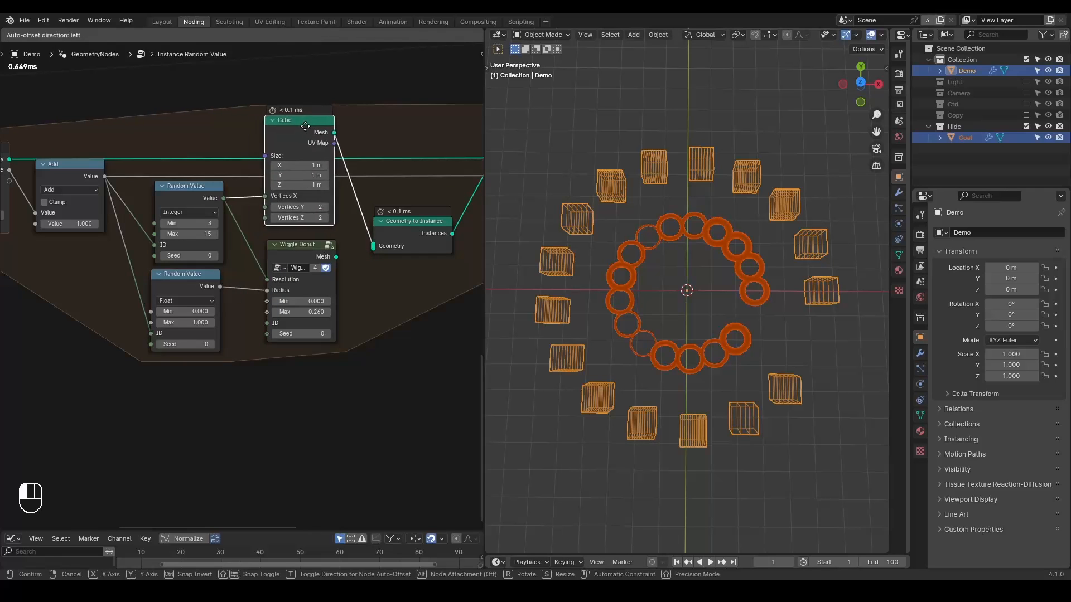
drag(293, 247, 294, 270)
middle_drag(186, 267, 209, 288)
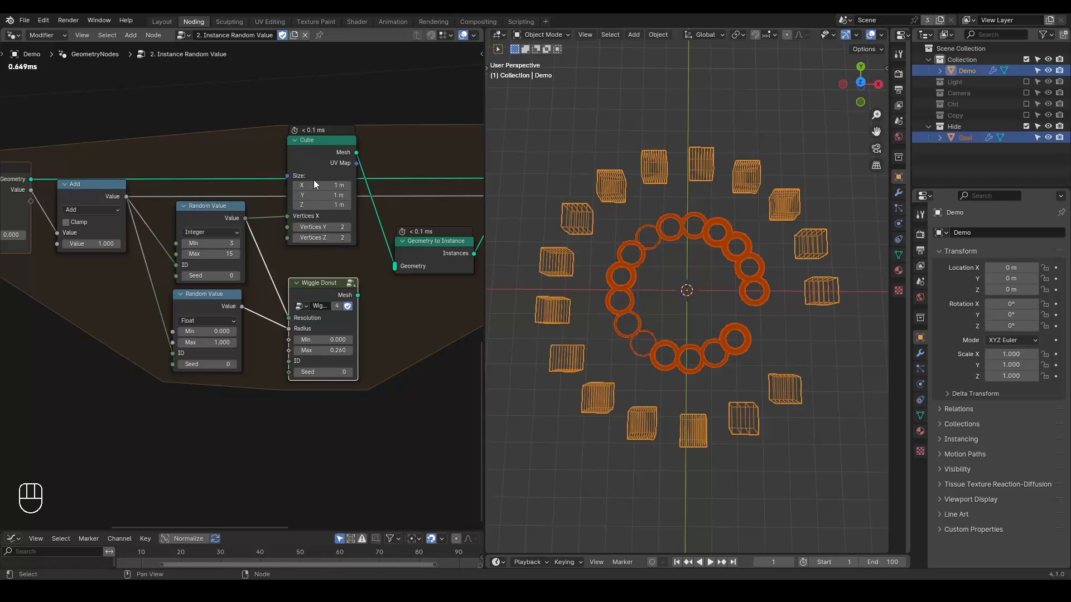
drag(309, 143, 314, 152)
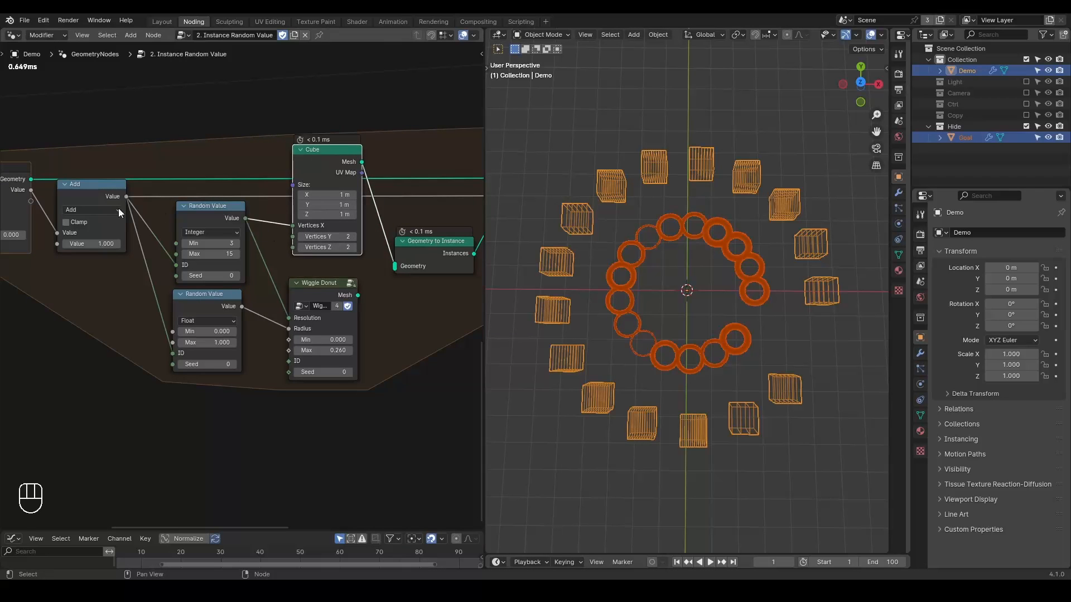
drag(127, 196, 140, 312)
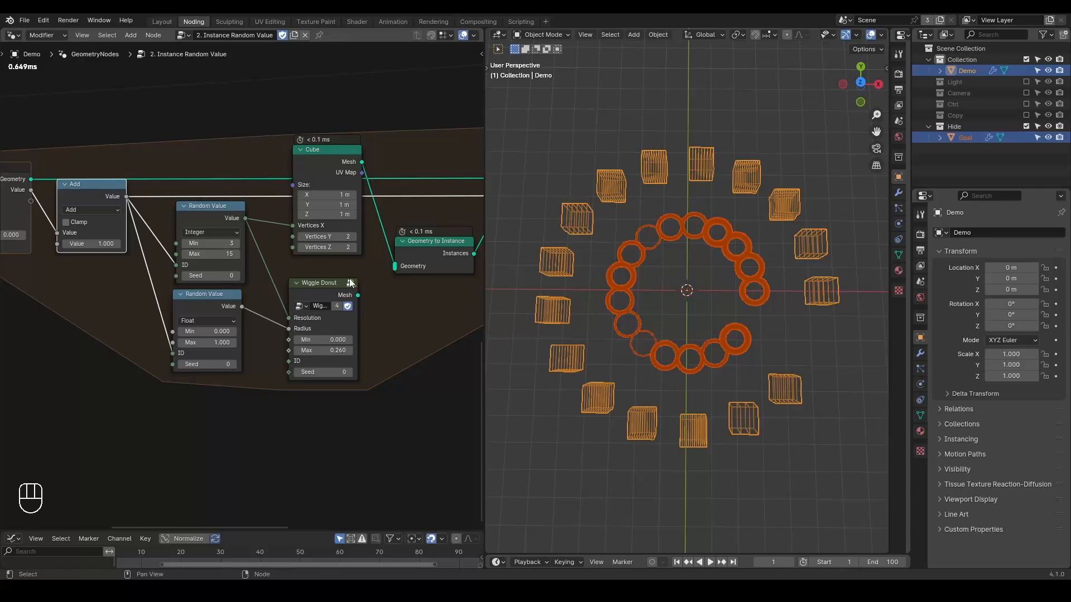
middle_drag(366, 266, 306, 300)
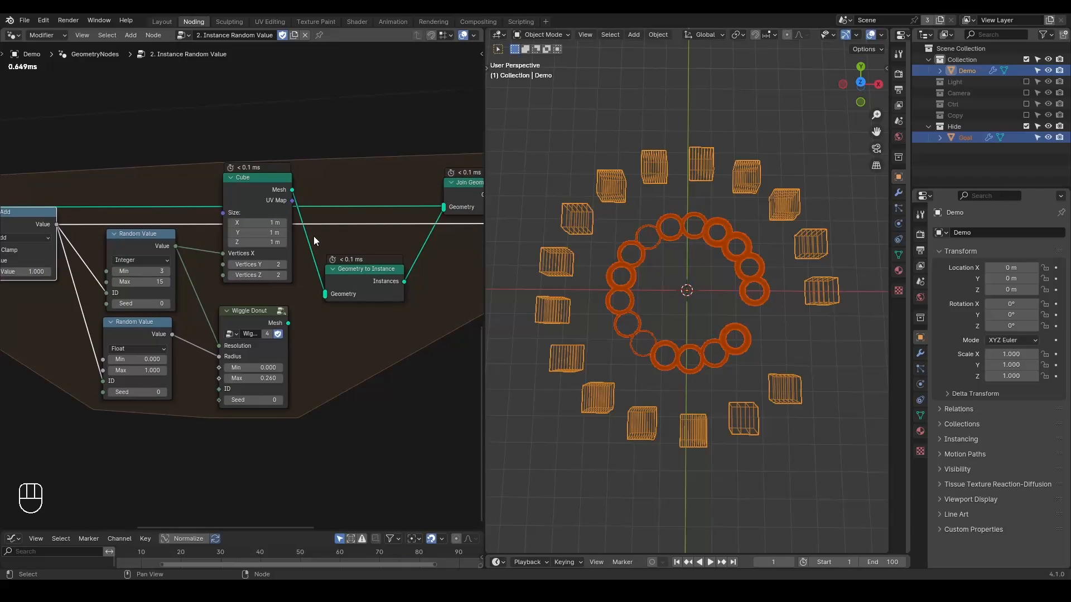
middle_drag(335, 249, 242, 255)
- Connect Wiggle Donut's Mesh to Geometry to Instance alongside the Cube, and move the Cube node closer to Wiggle Donut
drag(202, 322, 228, 304)
middle_drag(203, 316, 328, 275)
scroll(328, 275, up, 5)
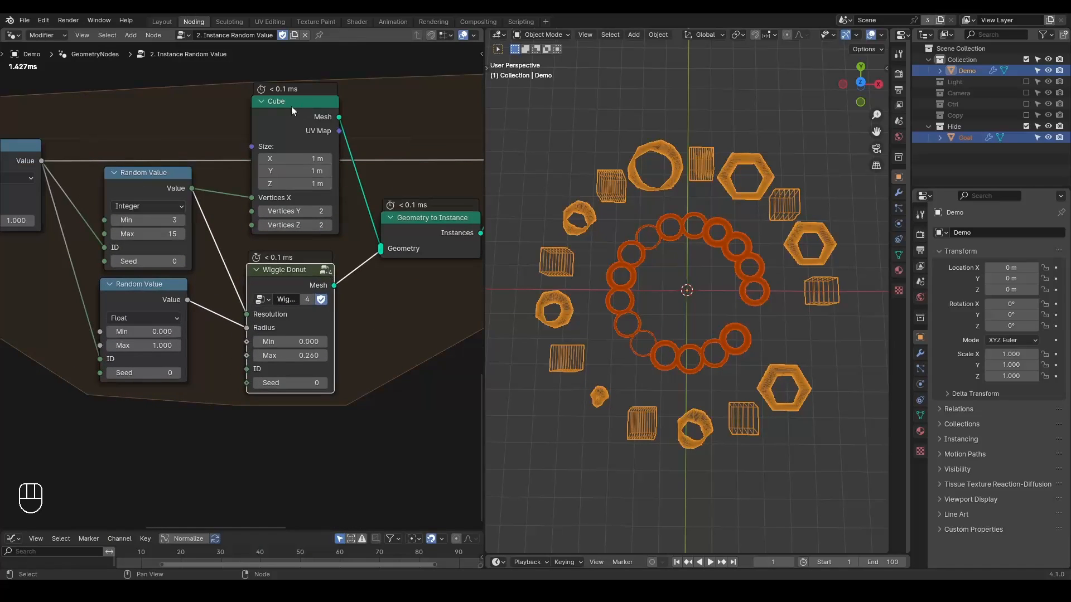
drag(301, 103, 292, 123)
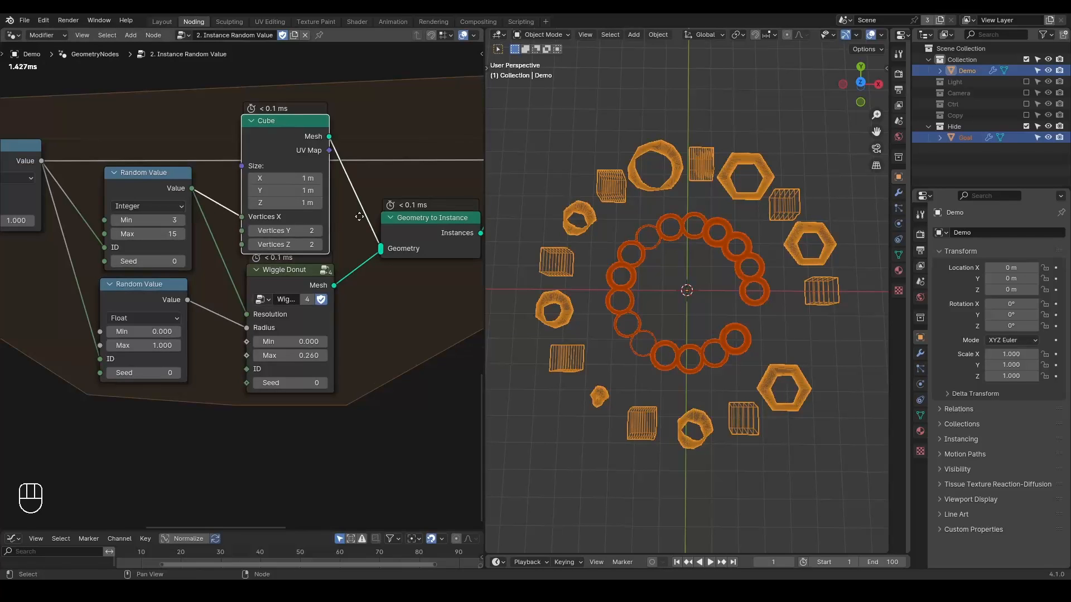
middle_drag(359, 217, 226, 270)
- Duplicate the Join Geometry node and use it to combine the Cube and Wiggle Donut meshes before Geometry to Instance
click(443, 166)
key(shift+d)
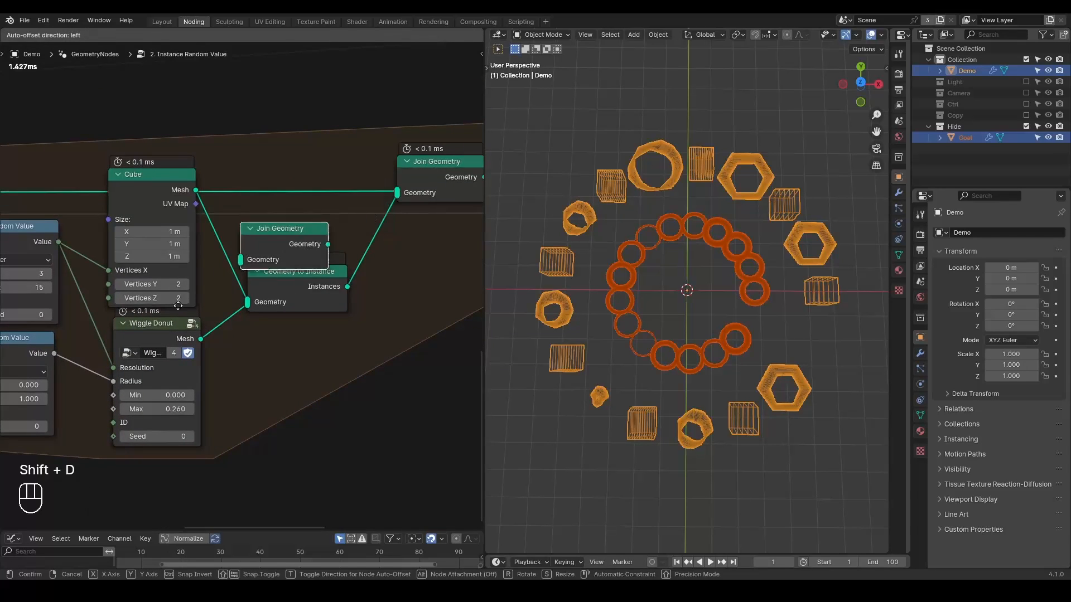
click(228, 263)
mouse_move(168, 344)
mouse_down()
mouse_move(121, 356)
mouse_move(136, 290)
mouse_move(110, 263)
mouse_up()
ctrl+right_drag(202, 304, 230, 393)
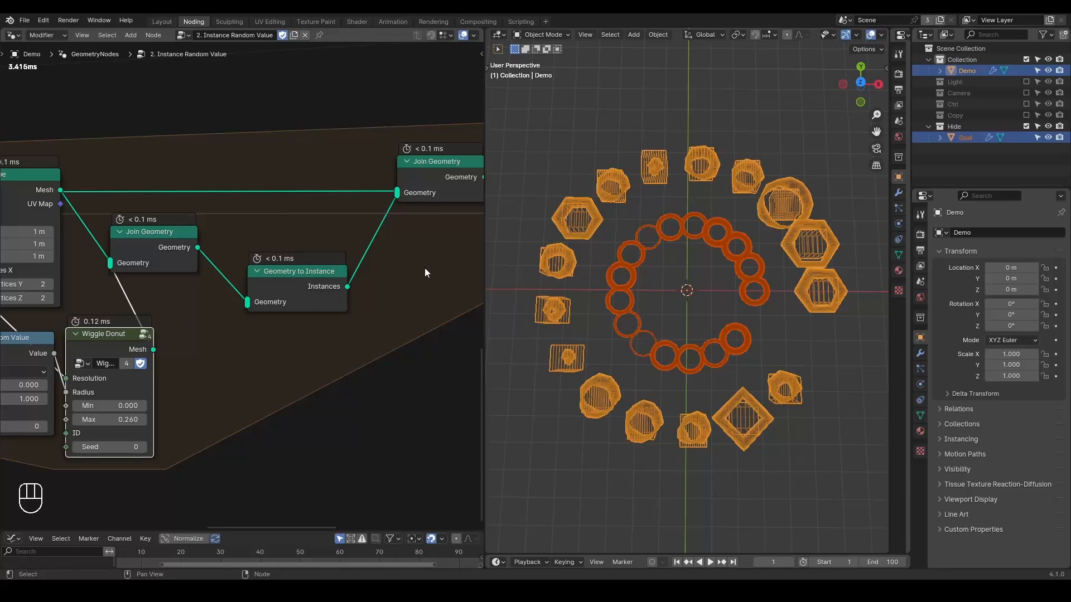
- View the instances from an oblique angle and return the viewport to solid shading
middle_drag(605, 358, 614, 317)
key(z)
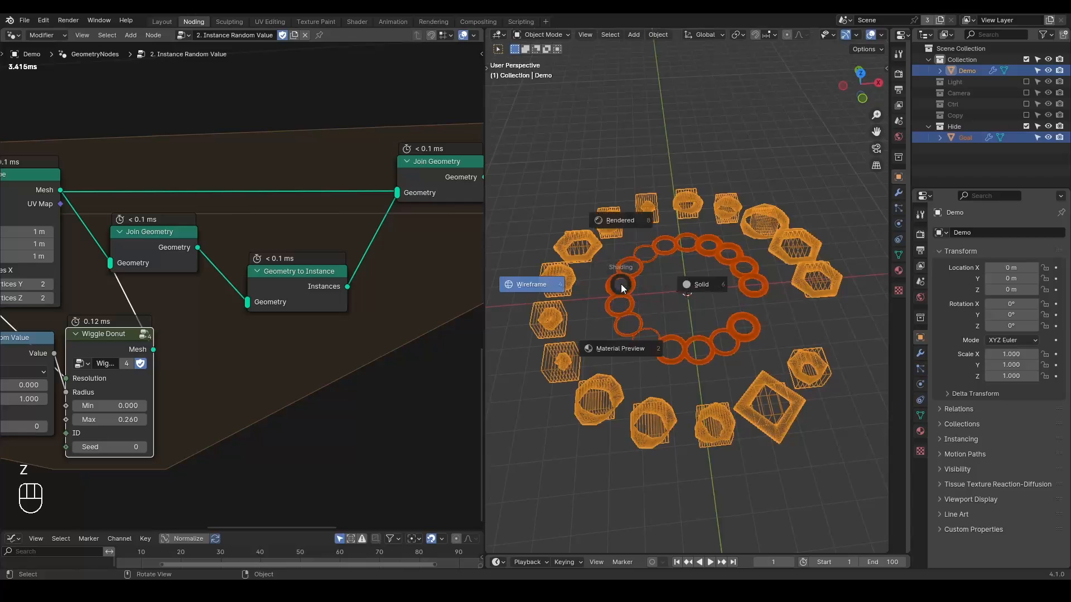
click(698, 283)
- Move the float Random Value node directly below the integer Random Value node
middle_drag(153, 315, 329, 282)
scroll(335, 280, down, 2)
middle_drag(154, 340, 246, 326)
scroll(246, 325, down, 1)
drag(267, 295, 162, 303)
middle_drag(147, 284, 248, 281)
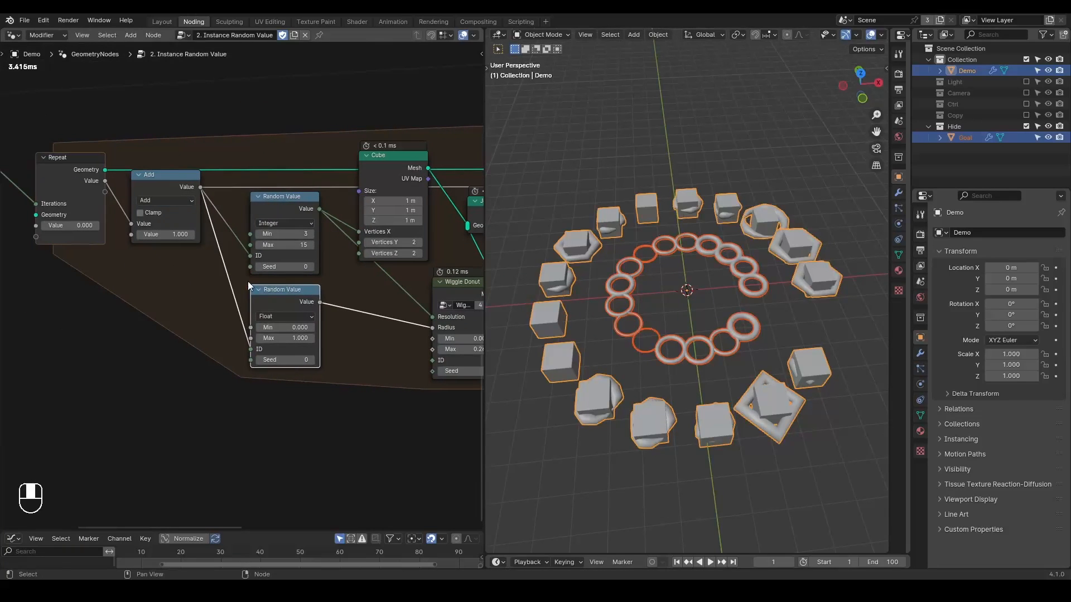
- Duplicate the float Random Value node with its ID link and place the copy below it
scroll(229, 304, up, 1)
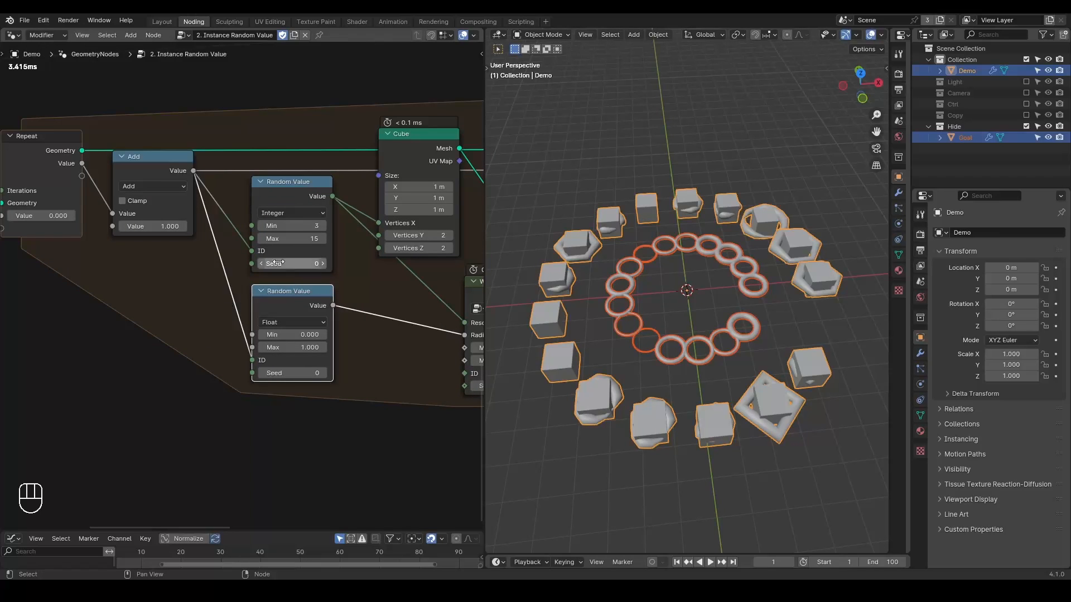
key(ctrl+shift+d)
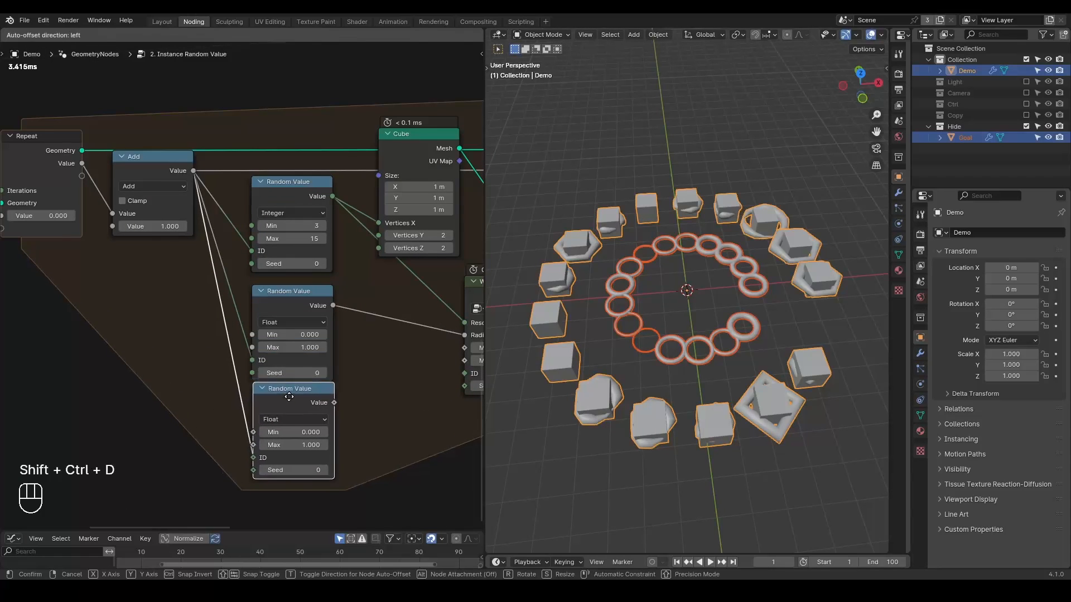
click(286, 405)
middle_drag(287, 405, 284, 338)
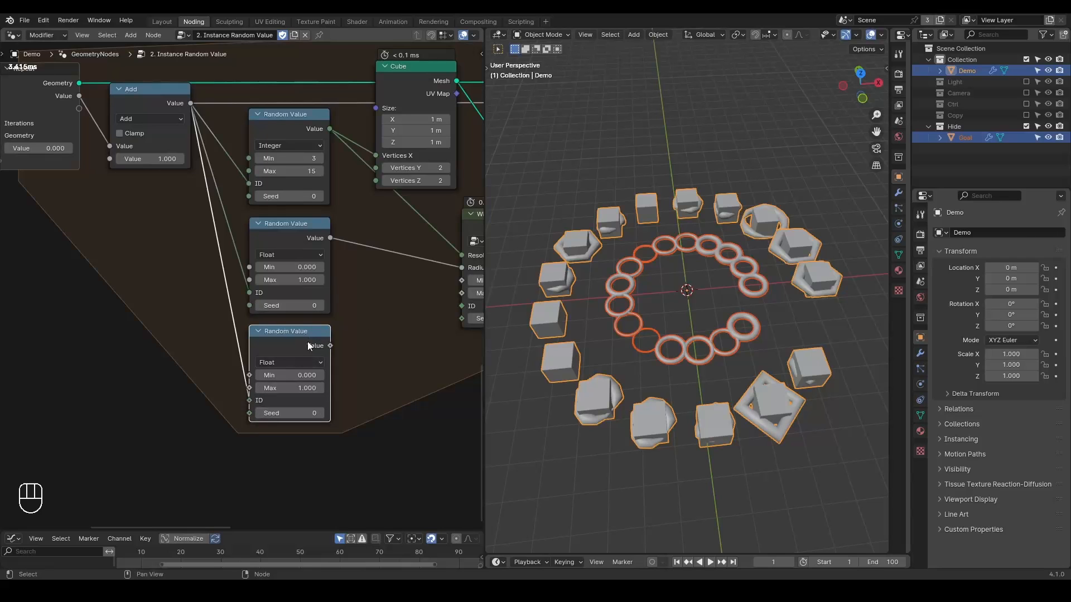
middle_drag(349, 347, 311, 348)
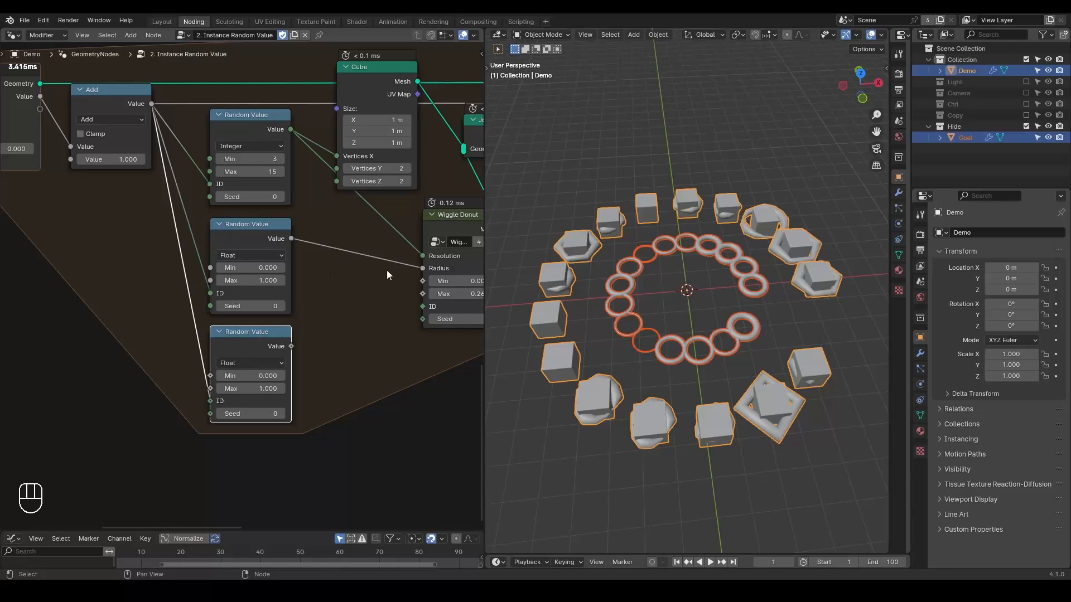
- Collapse the Cube node and move it and Wiggle Donut closer to the Random Value nodes
scroll(366, 288, down, 2)
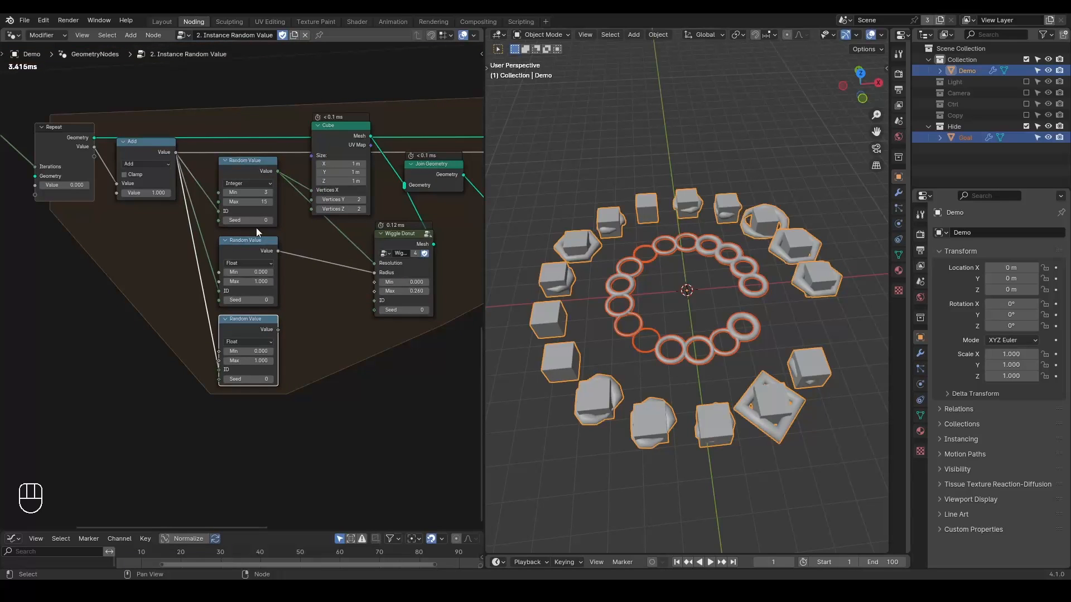
click(318, 125)
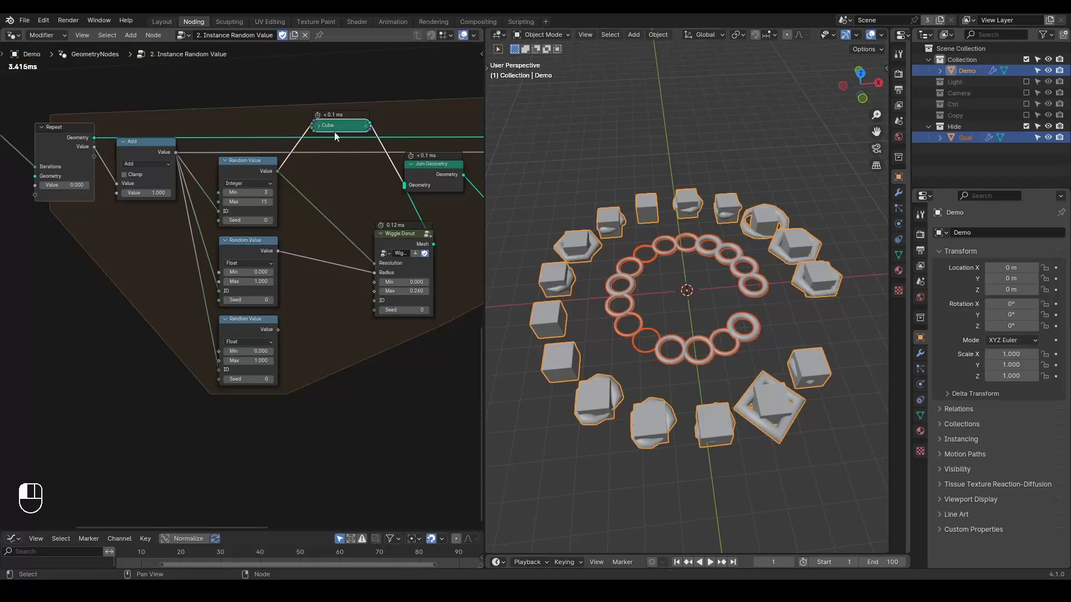
drag(333, 131, 351, 191)
drag(389, 237, 338, 219)
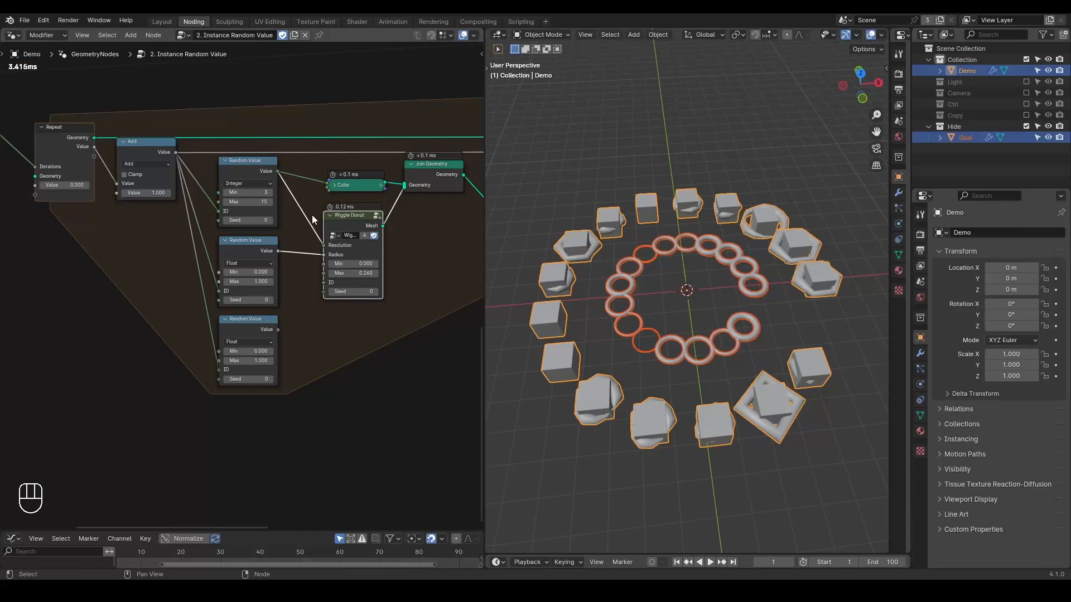
scroll(312, 215, down, 3)
middle_drag(313, 216, 253, 277)
scroll(253, 277, down, 1)
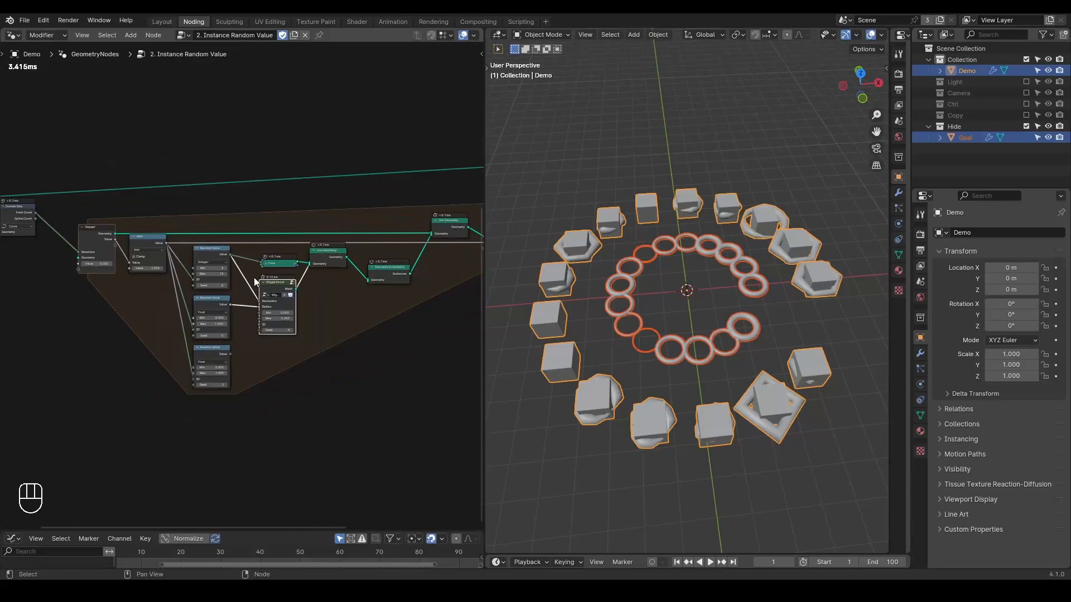
- Delete the lowest Random Value node, whose output is unconnected
key(shift+ctrl+alt+q)
click(219, 361)
key(x)
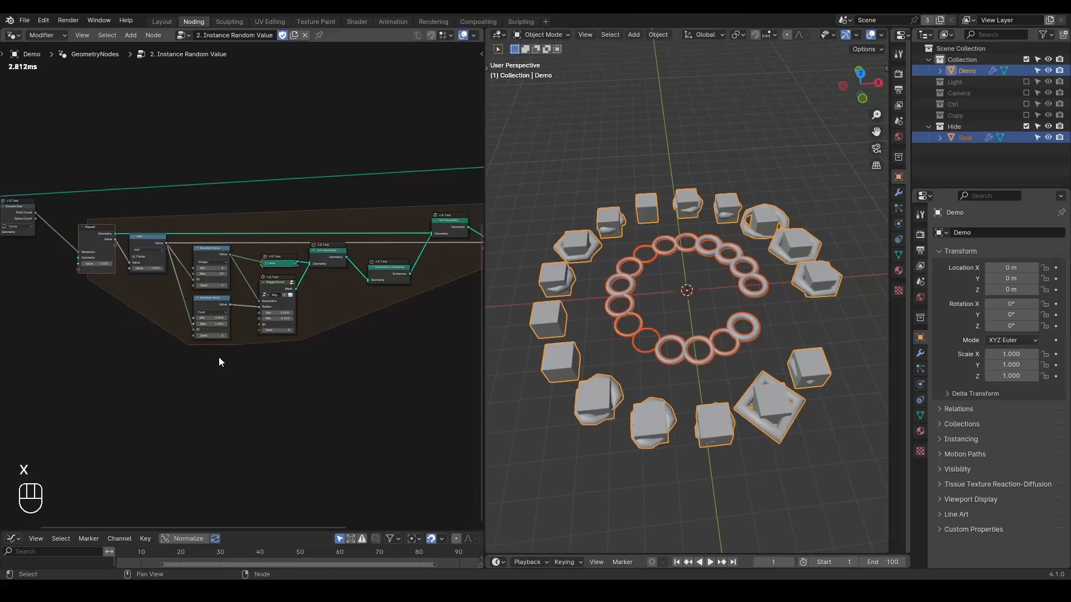
- Make four copies of a Wiggle Donut node and place them in a row in the empty space above the Repeat Zone
middle_drag(420, 148, 205, 342)
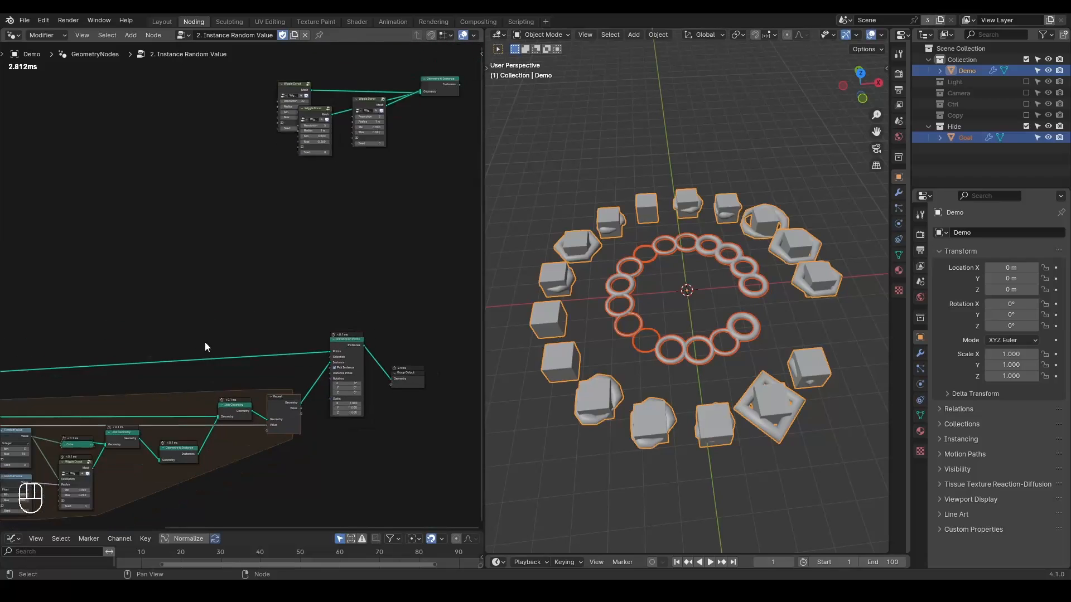
drag(427, 98, 243, 191)
middle_drag(243, 191, 363, 141)
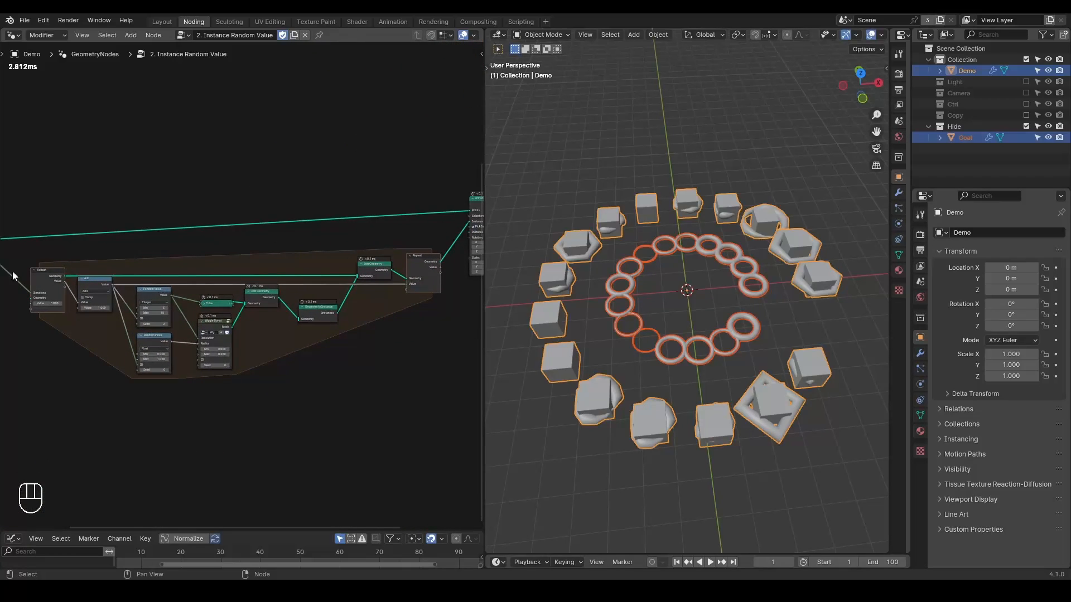
scroll(290, 301, up, 3)
middle_drag(389, 226, 192, 414)
scroll(217, 290, down, 1)
click(283, 97)
key(shift+d)
click(151, 233)
key(shift+d)
click(257, 225)
key(shift+d)
click(266, 234)
key(shift+d)
click(356, 231)
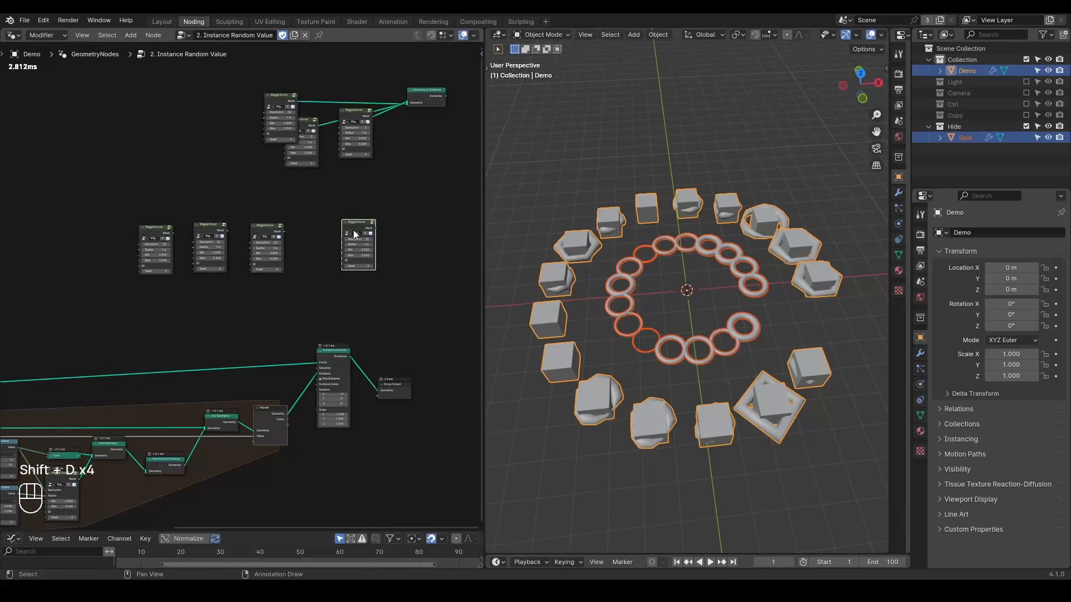
- Link the four copied Wiggle Donut nodes into a chain and move the last one closer to the others
alt+right_drag(148, 235, 359, 229)
drag(349, 227, 316, 237)
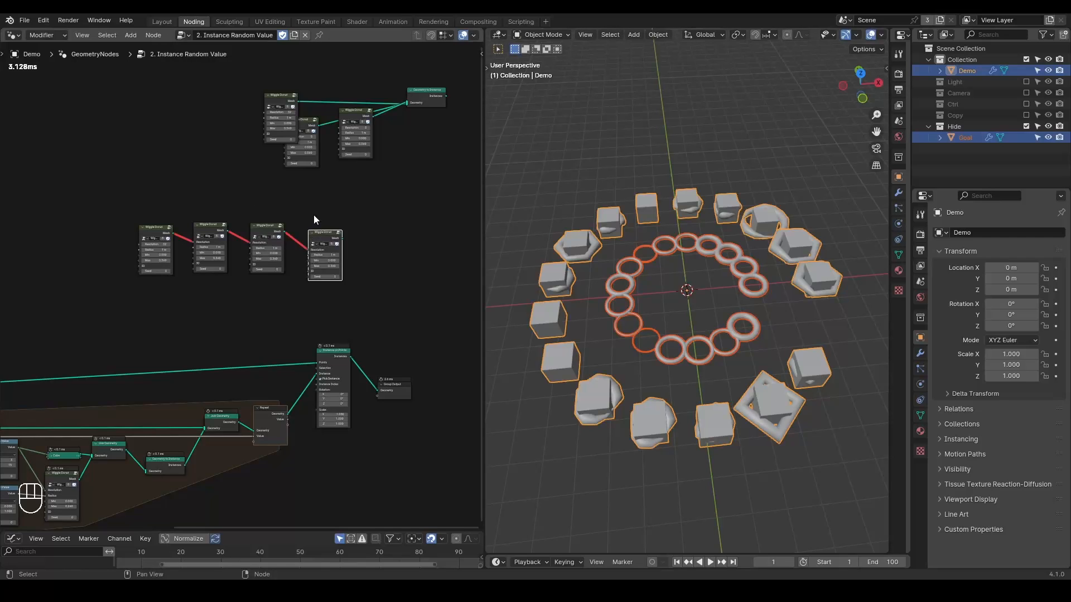
- Spread out the three Wiggle Donut nodes feeding the upper Geometry to Instance node so they stack without overlapping
middle_drag(317, 142, 285, 179)
drag(239, 135, 246, 92)
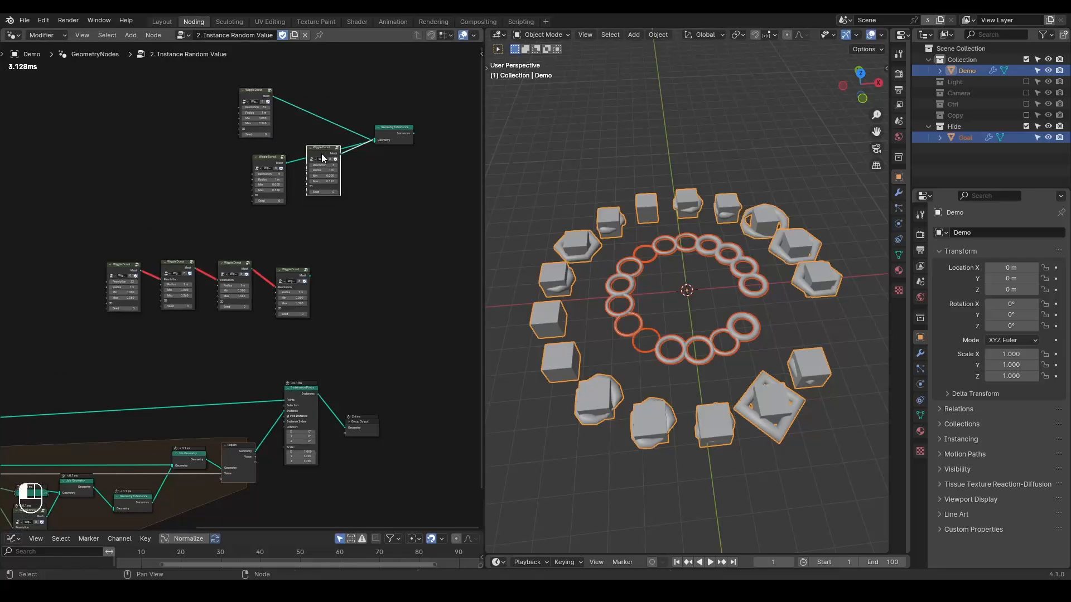
drag(320, 159, 291, 215)
drag(260, 156, 289, 134)
drag(297, 206, 299, 186)
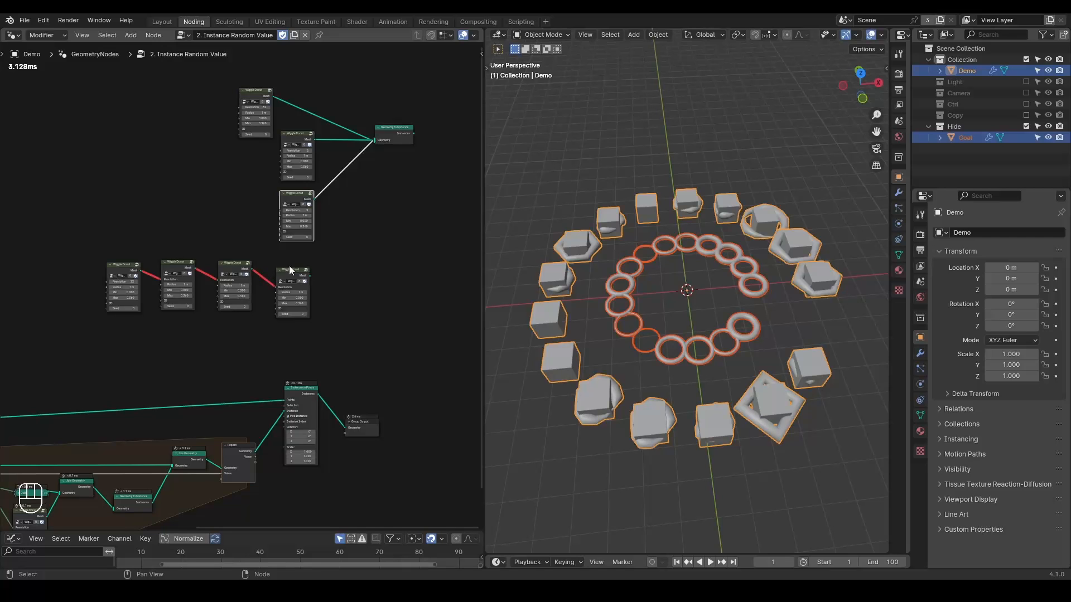
- Draw diagonal annotation strokes across the chained Wiggle Donut nodes and erase them
key(d)
mouse_move(190, 243)
mouse_down()
mouse_move(99, 276)
mouse_move(102, 293)
mouse_up()
drag(256, 228, 84, 333)
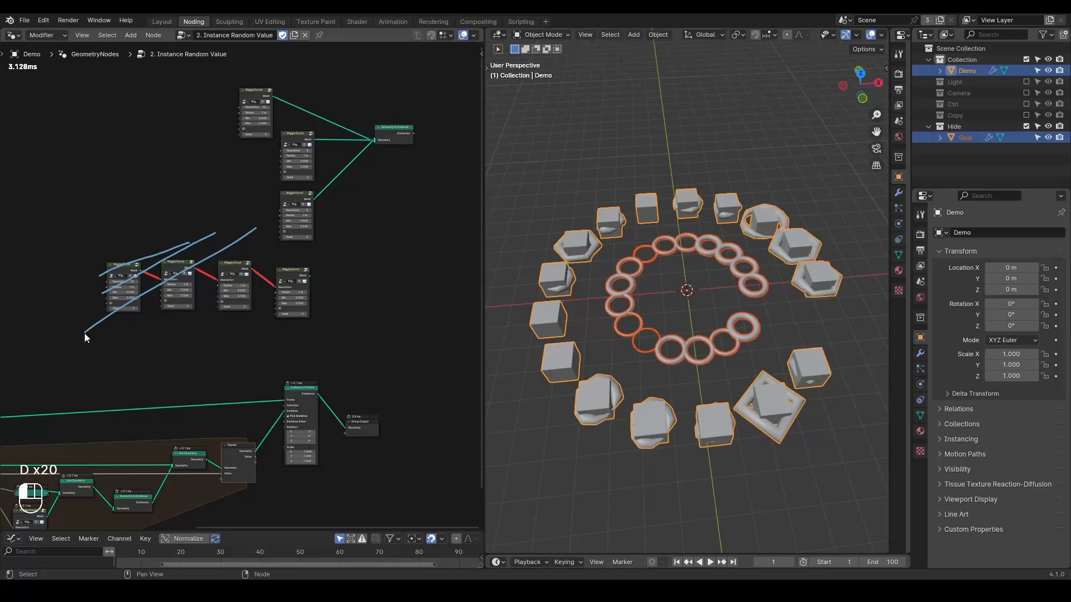
drag(269, 246, 135, 343)
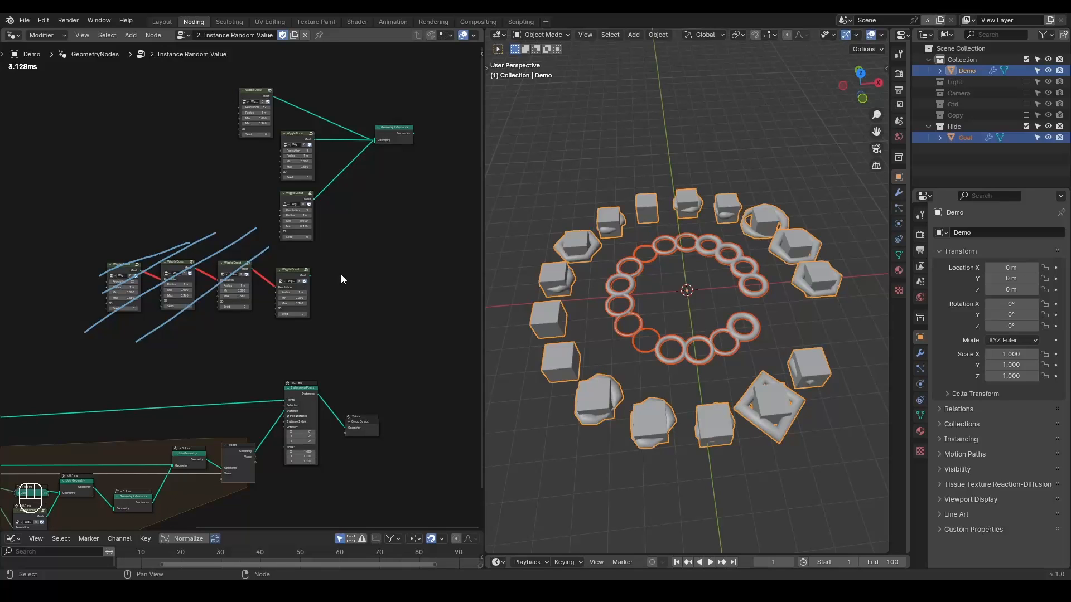
key(d)
right_drag(232, 232, 198, 290)
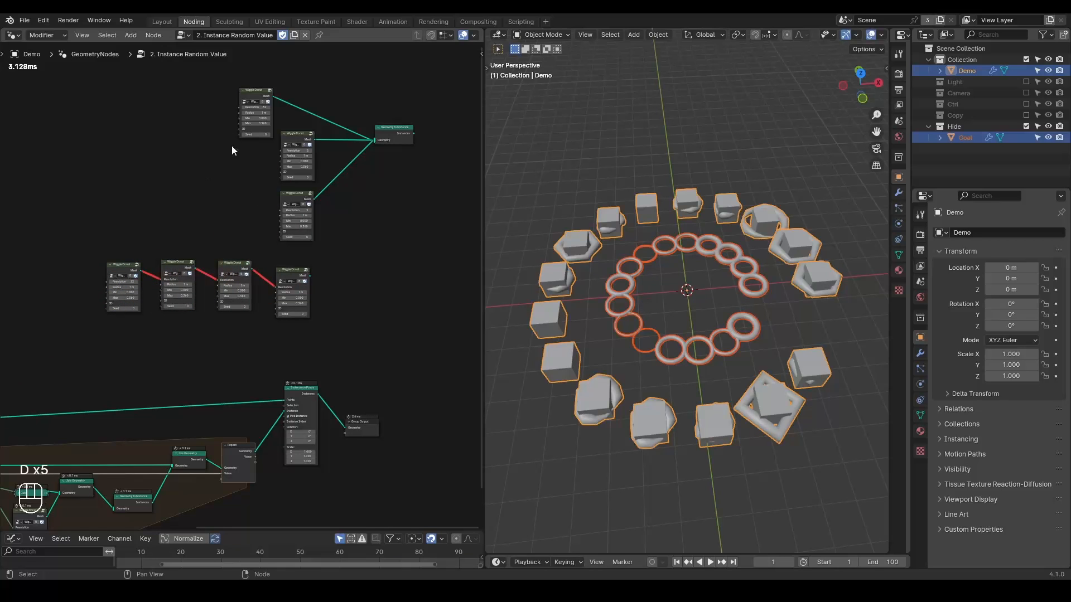
- Outline the three parallel Wiggle Donut nodes and Geometry to Instance with an annotation, and join these nodes in a frame
key(d)
mouse_move(223, 90)
mouse_down()
mouse_move(421, 184)
mouse_move(232, 78)
mouse_up()
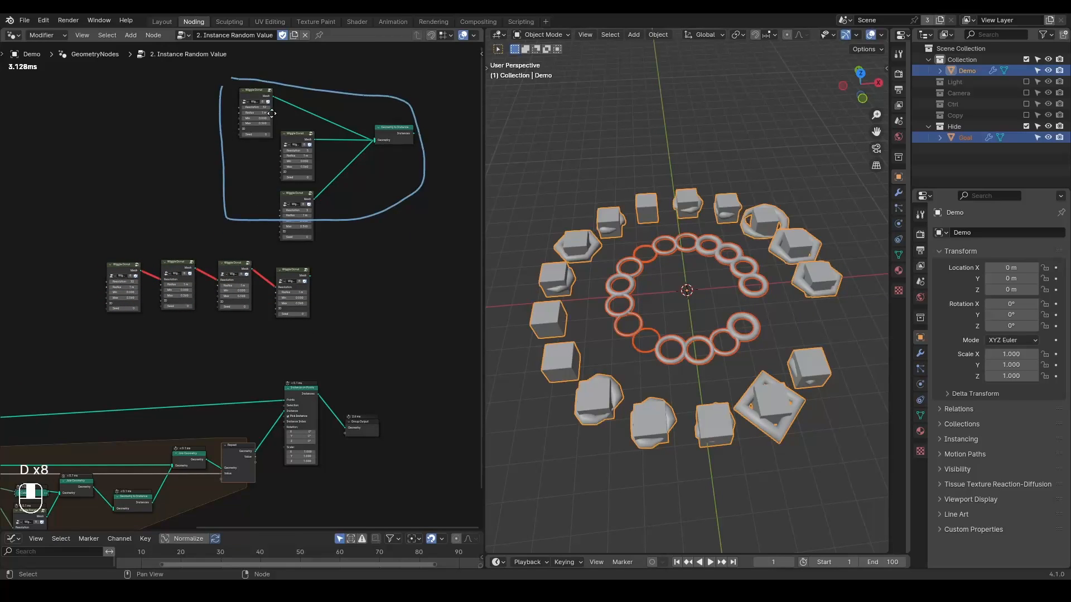
middle_drag(386, 77, 354, 169)
drag(390, 118, 173, 334)
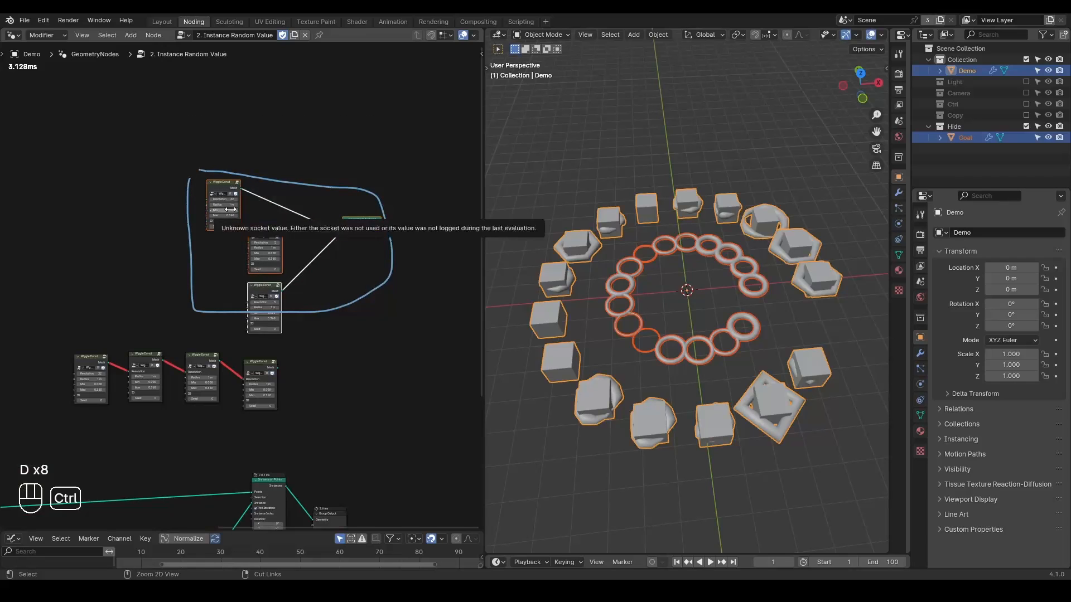
key(ctrl+j)
- Label the frame around the parallel Wiggle Donut nodes "Loop For Each"
click(267, 187)
key(F2)
text(Loop )
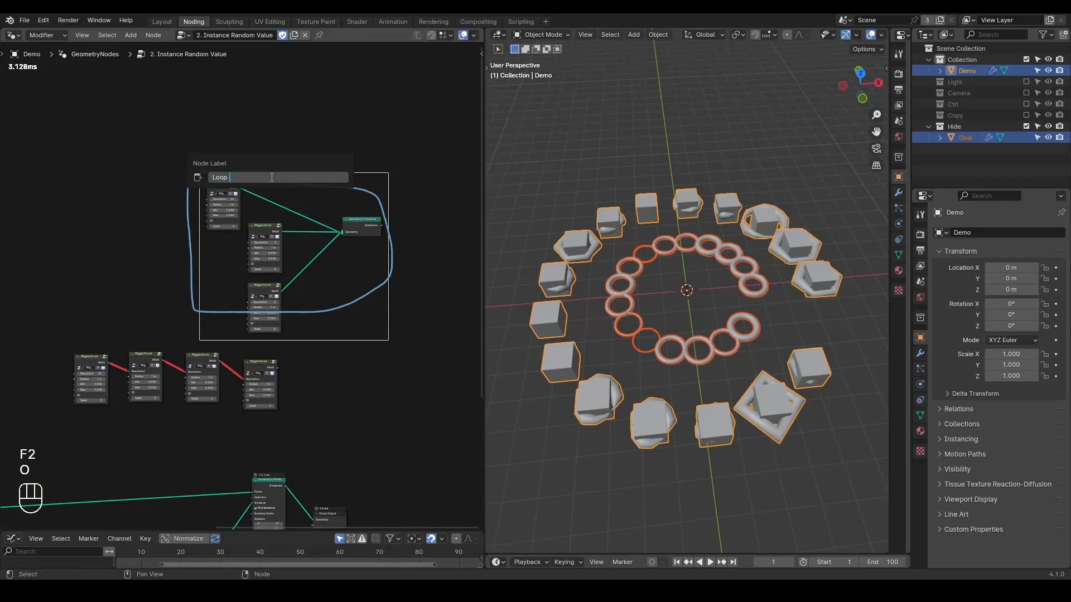
text(For Each)
key(Return)
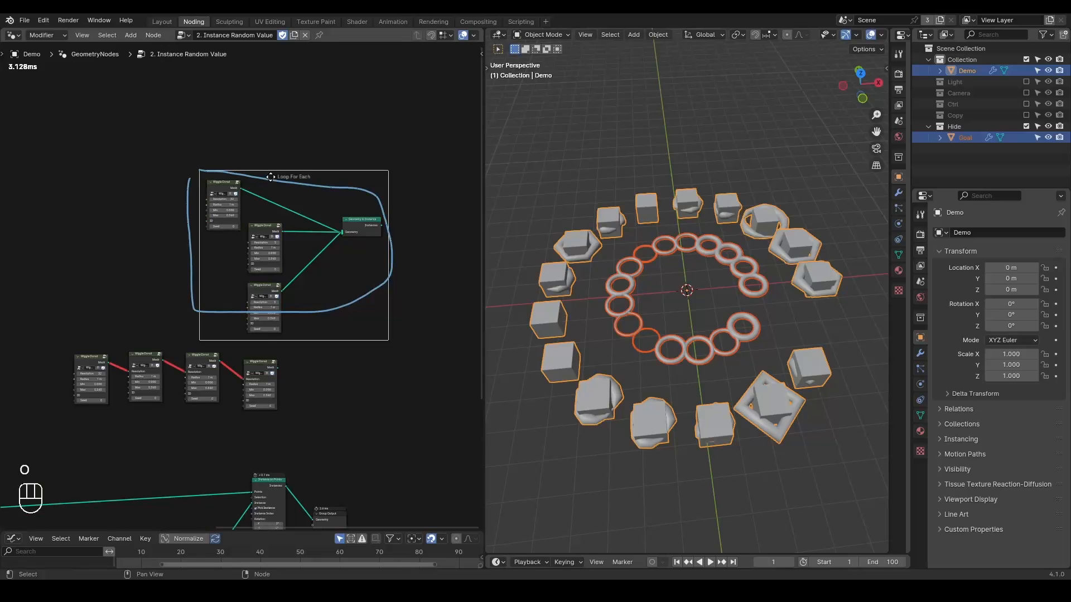
click(272, 154)
scroll(285, 193, up, 5)
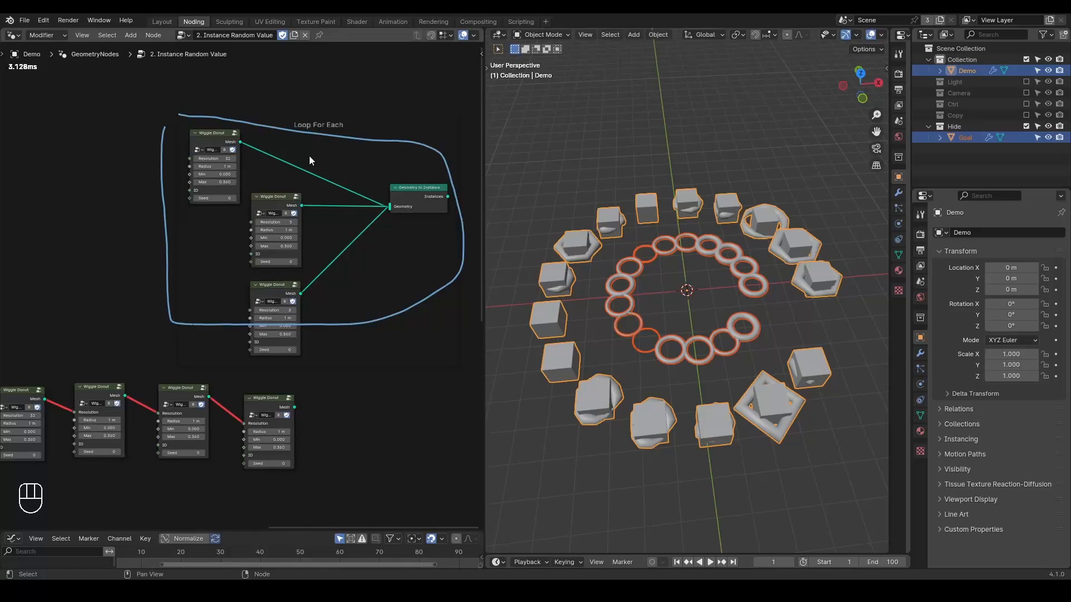
- Examine the chained Wiggle Donut nodes and the layout of the nodes inside the Repeat Zone
middle_drag(252, 389, 359, 234)
scroll(385, 226, down, 4)
drag(397, 239, 100, 306)
middle_drag(78, 381, 224, 219)
scroll(219, 277, down, 2)
middle_drag(198, 306, 280, 242)
scroll(280, 242, up, 7)
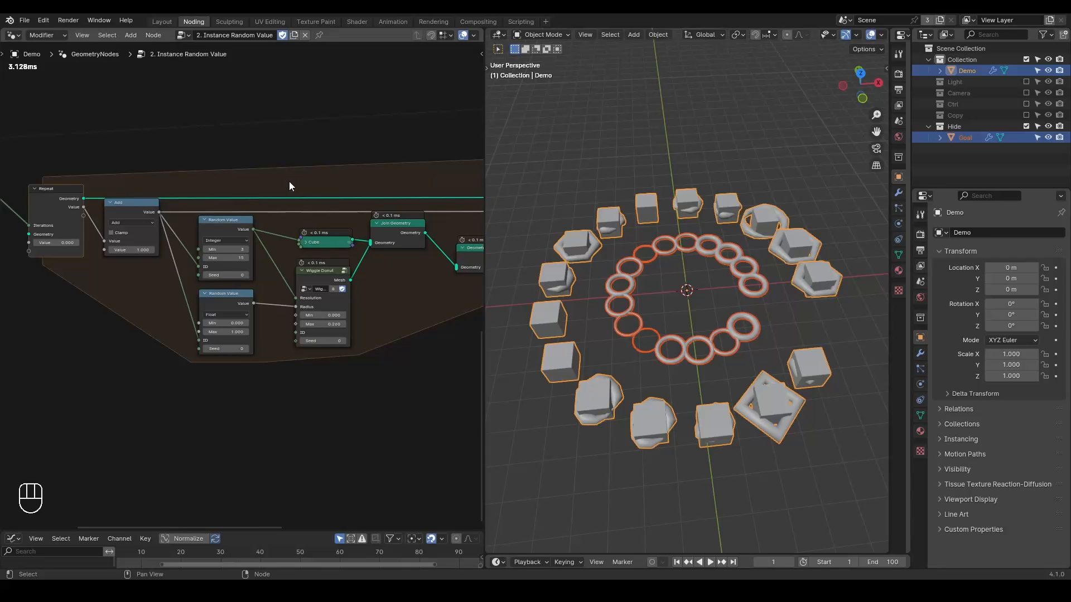
scroll(289, 182, down, 3)
middle_drag(289, 182, 238, 237)
scroll(238, 238, down, 1)
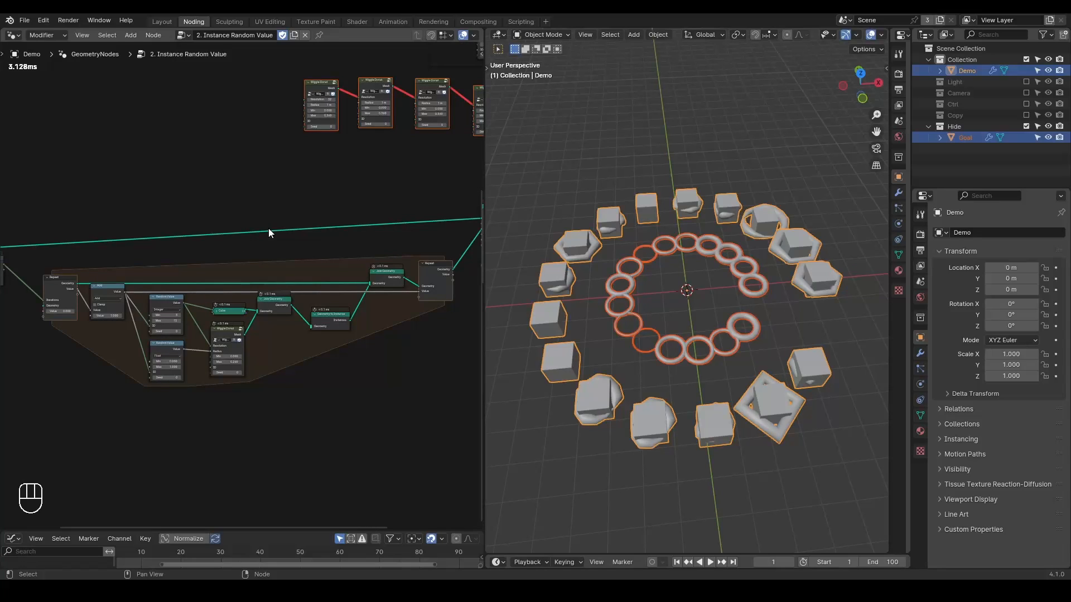
scroll(269, 229, down, 2)
middle_drag(269, 229, 222, 241)
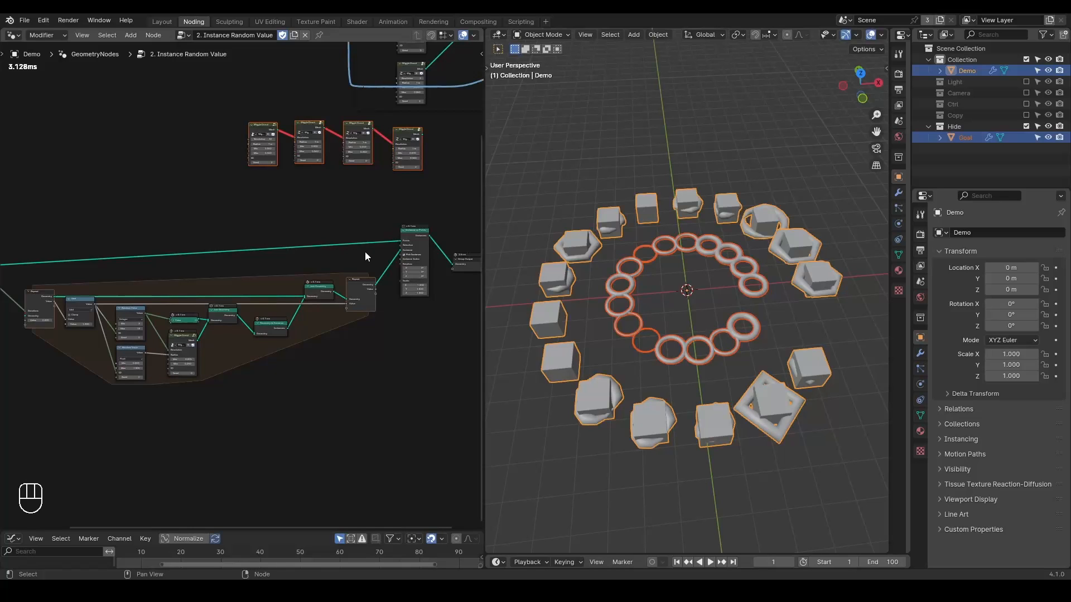
drag(376, 244, 42, 393)
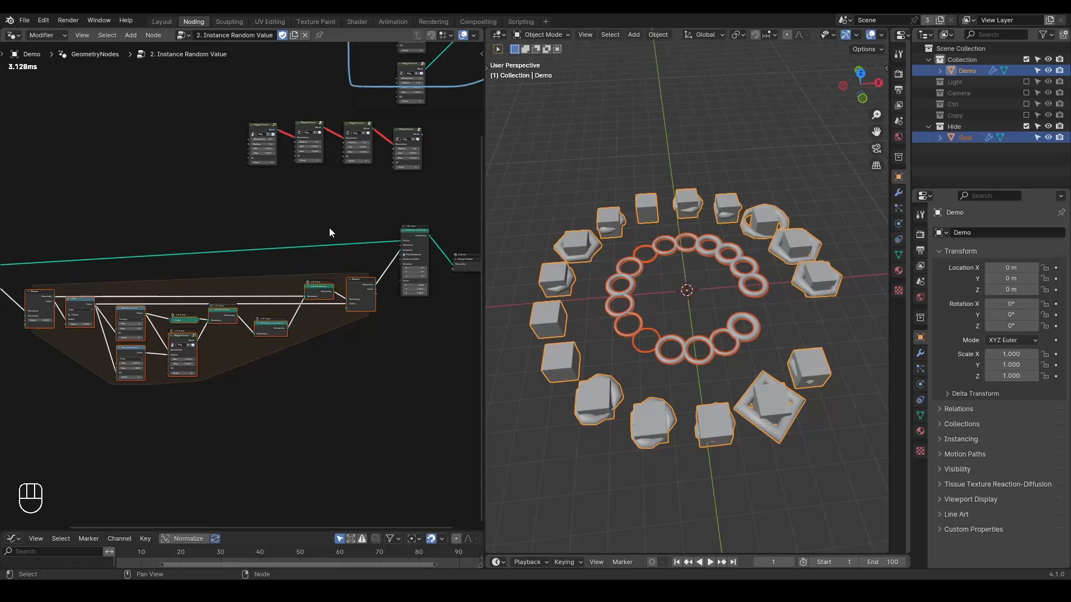
key(shift+ctrl+alt+w)
key(shift+ctrl+alt+q)
- Remove the Cube node from the Repeat Zone and move Wiggle Donut up between the Random Value nodes and Join Geometry
scroll(342, 350, up, 3)
scroll(344, 355, up, 3)
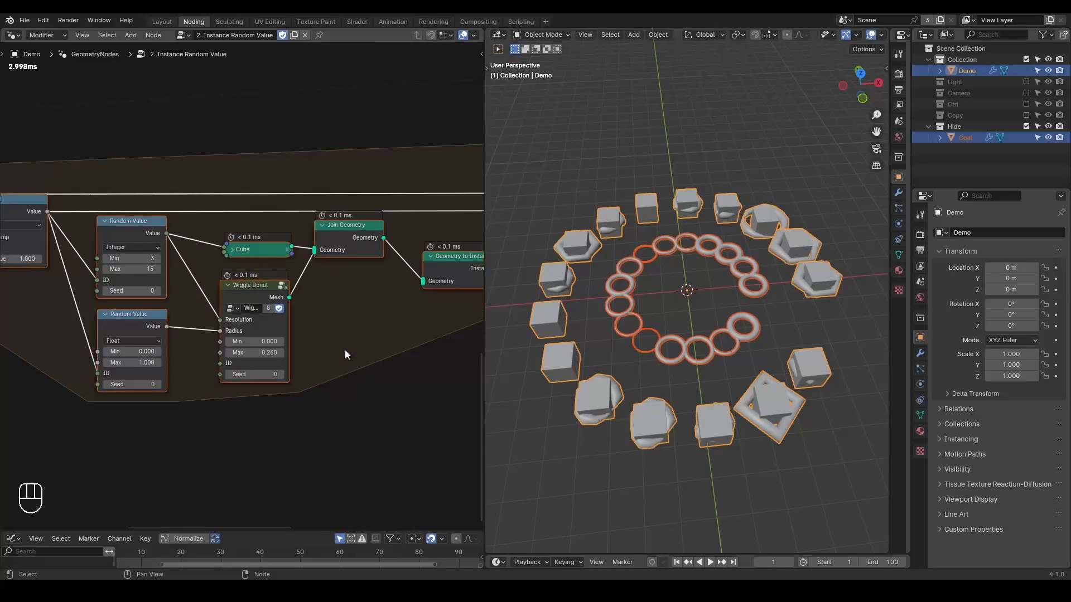
drag(267, 245, 230, 235)
key(ctrl+x)
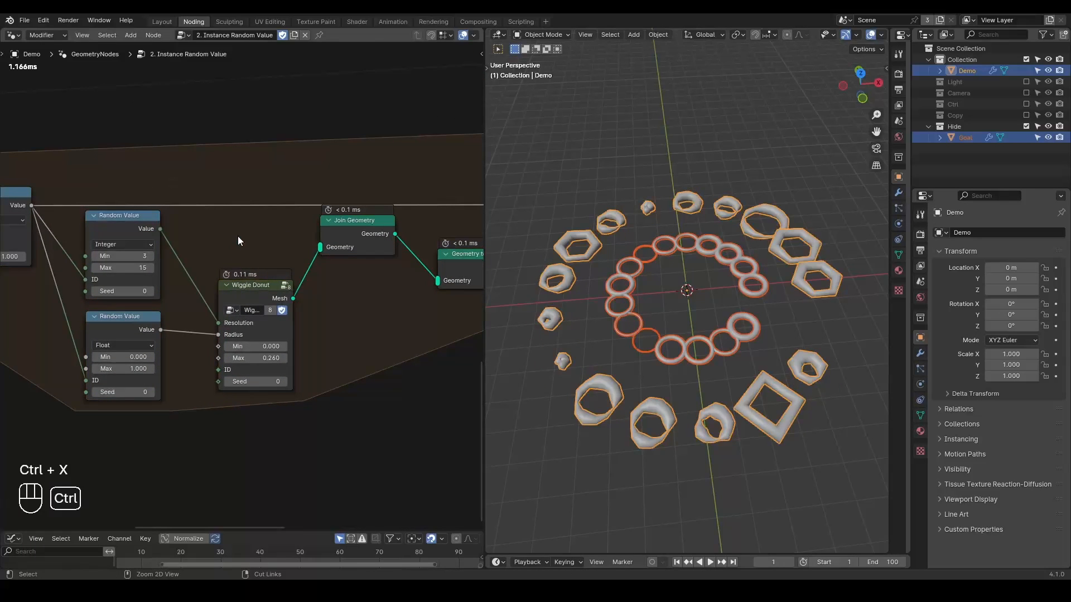
drag(275, 306, 265, 255)
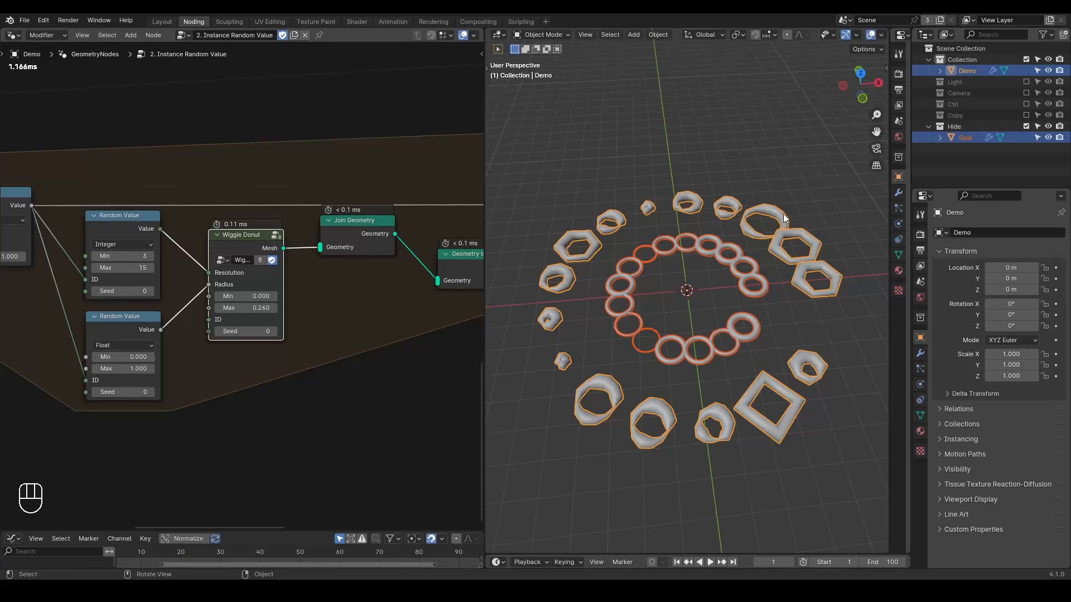
- Draw an annotation outline around the entire Repeat Zone
middle_drag(469, 279, 502, 293)
scroll(331, 234, down, 2)
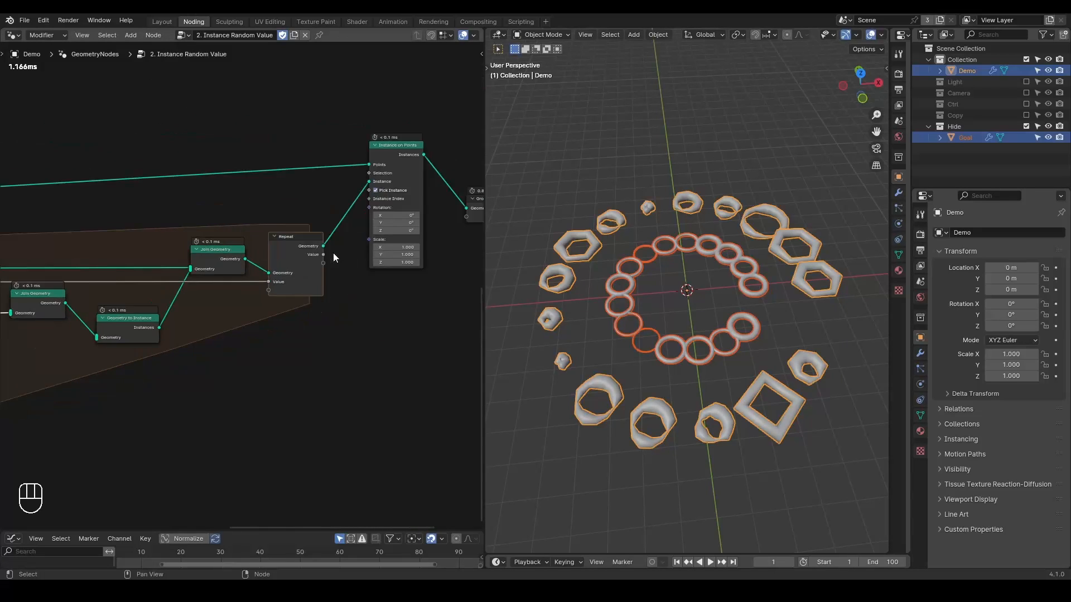
middle_drag(236, 324, 277, 304)
scroll(277, 300, down, 1)
scroll(303, 293, down, 1)
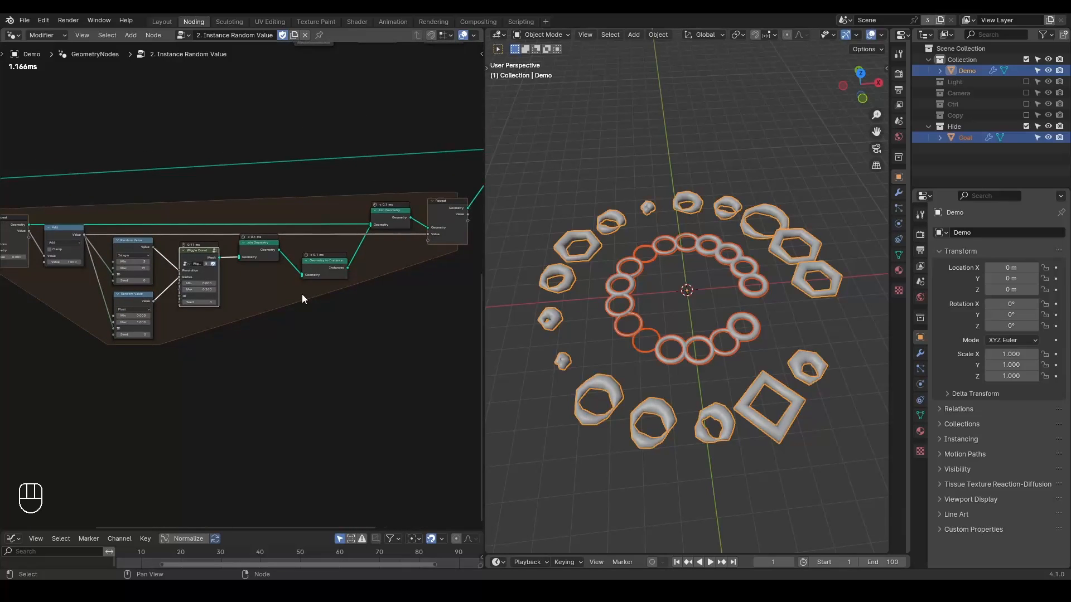
scroll(257, 273, down, 1)
mouse_move(13, 209)
mouse_down()
mouse_move(13, 315)
mouse_move(446, 180)
mouse_move(444, 297)
mouse_up()
mouse_move(7, 323)
mouse_down()
mouse_move(152, 325)
mouse_move(447, 297)
mouse_up()
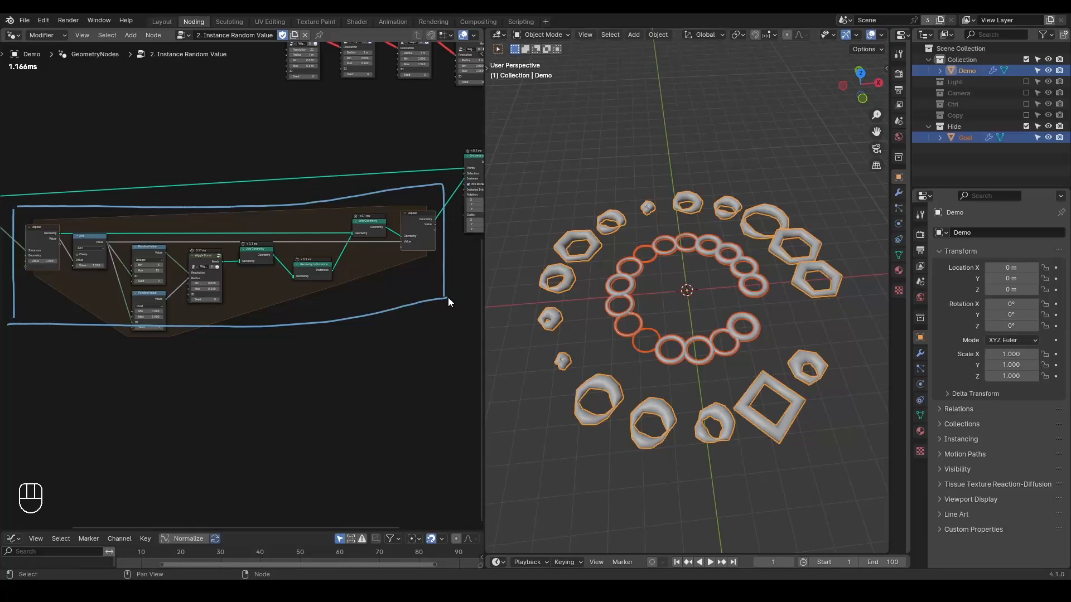
- Fit the whole node tree in view to compare the outlined Repeat Zone with the example node groups above it
scroll(320, 282, down, 5)
mouse_move(320, 281)
middle_down()
mouse_move(350, 278)
mouse_move(327, 282)
middle_up()
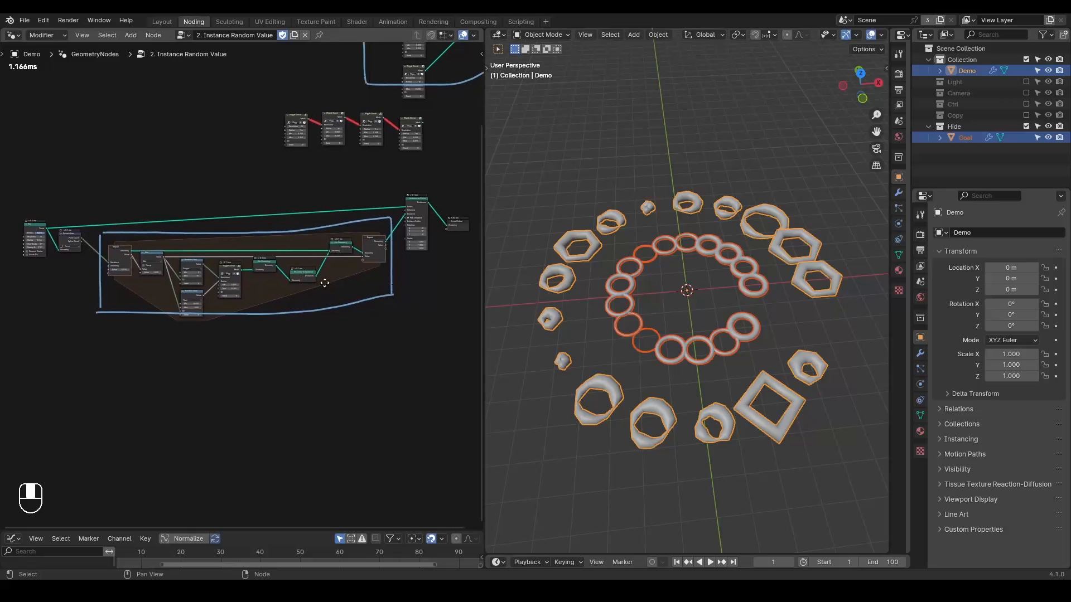
key(Home)
middle_drag(331, 321, 326, 319)
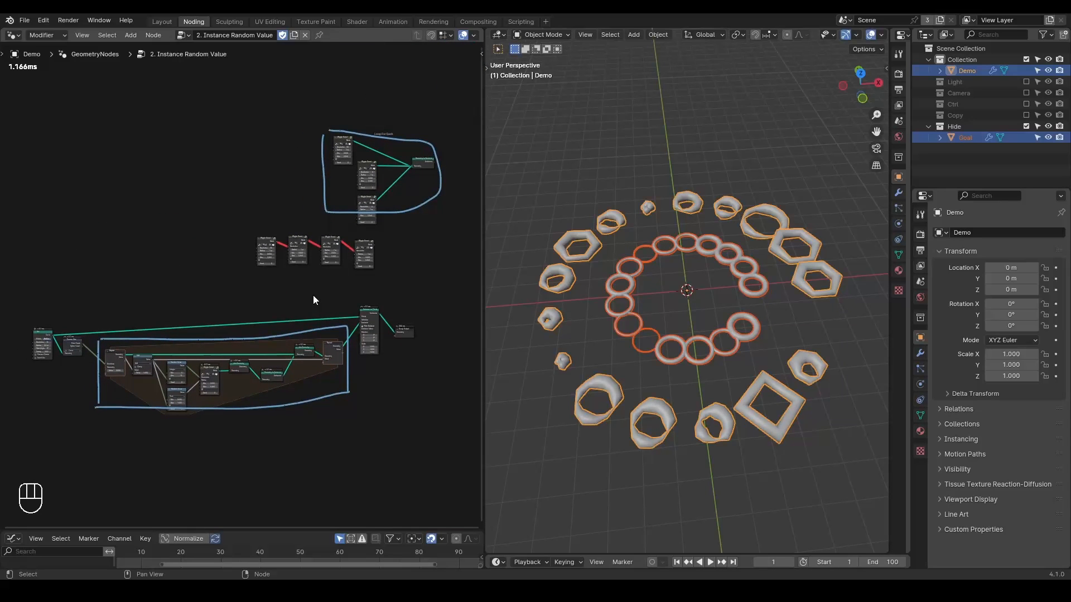